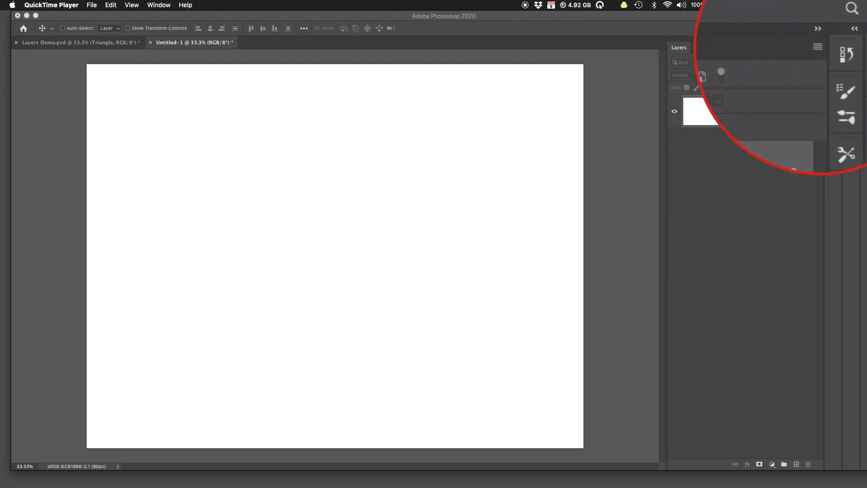
left_click(820, 48)
left_click(820, 49)
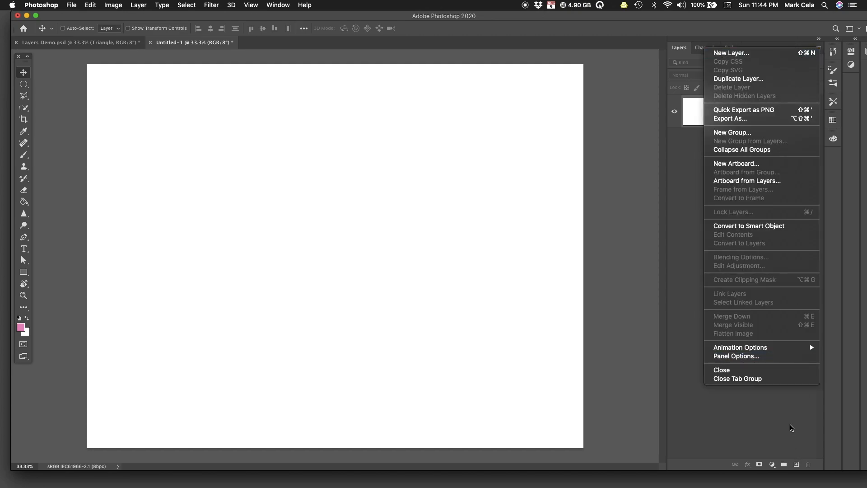
left_click(791, 428)
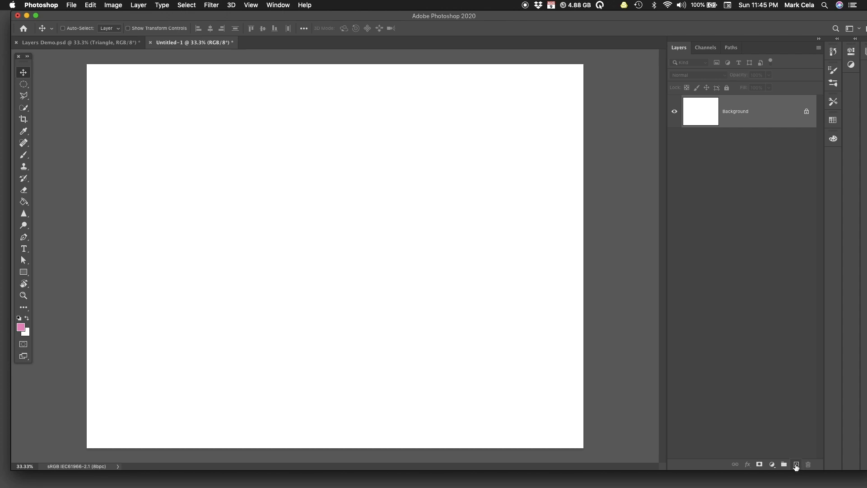
left_click(819, 48)
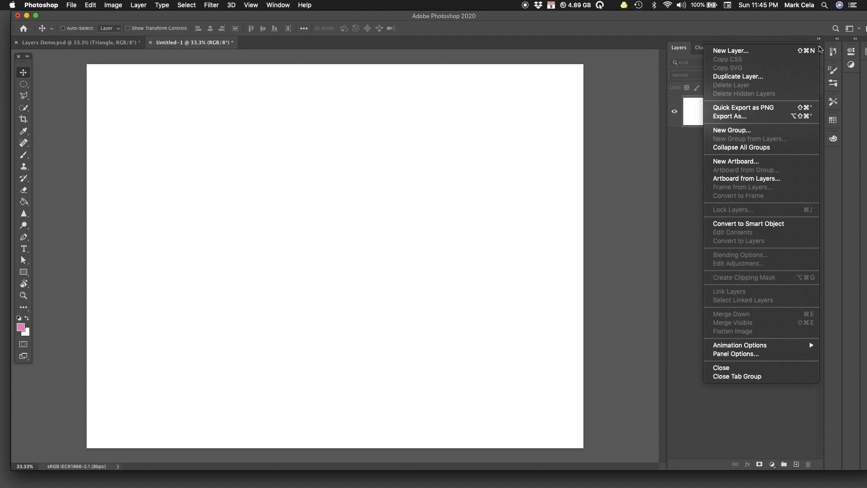
left_click(783, 26)
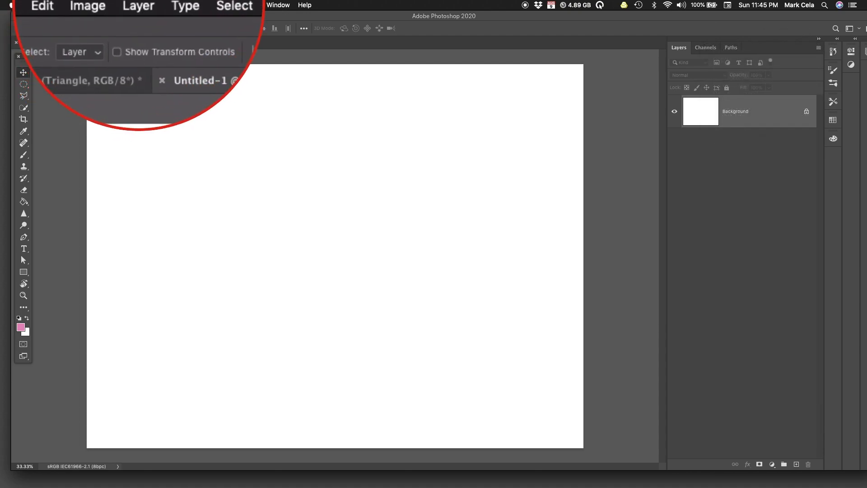
left_click(138, 5)
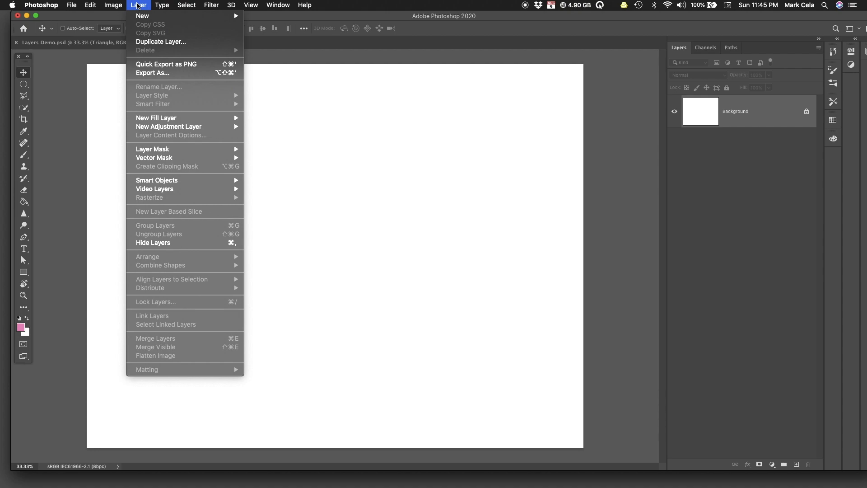
mouse_move(162, 5)
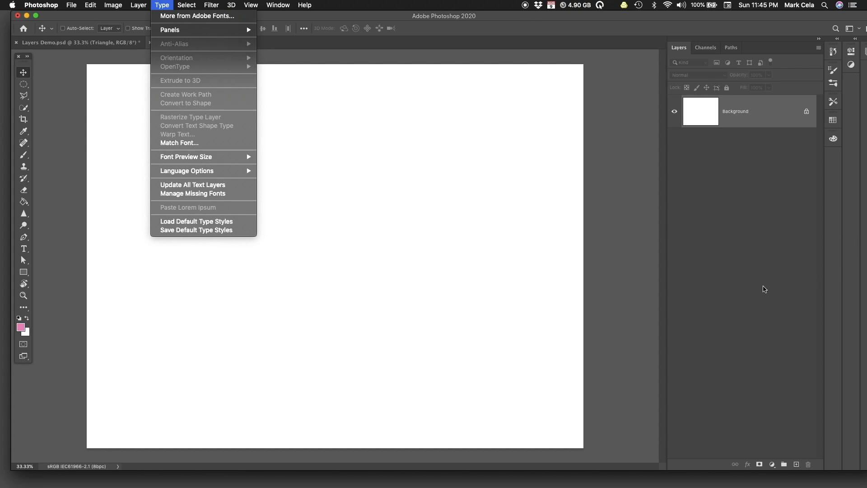
key("Escape")
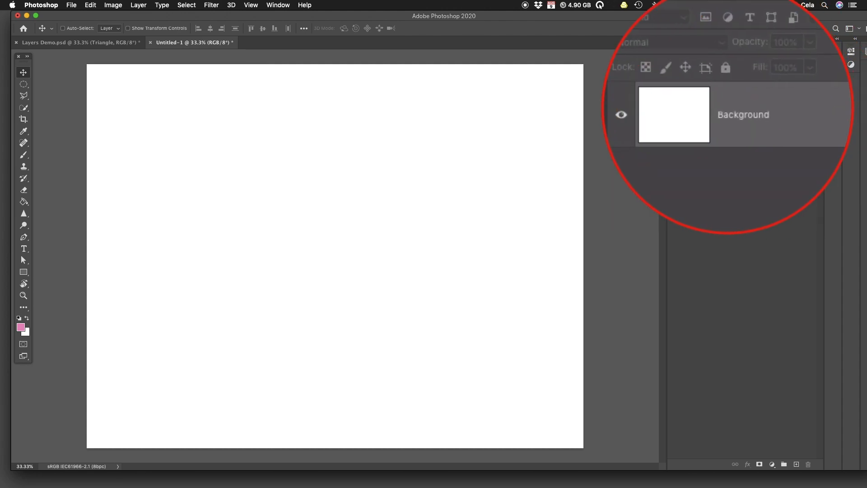
Create a new 11 x 8.5 inch document at 300 pixels/inch with white background contents.
left_click(75, 5)
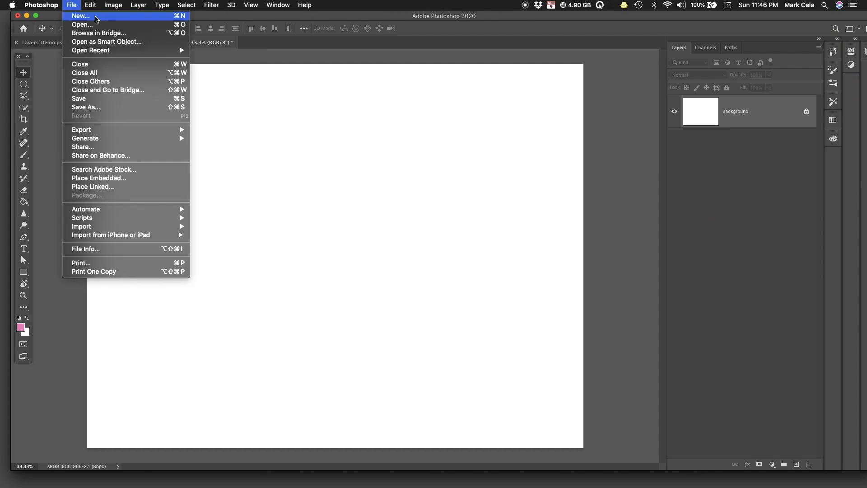
left_click(96, 19)
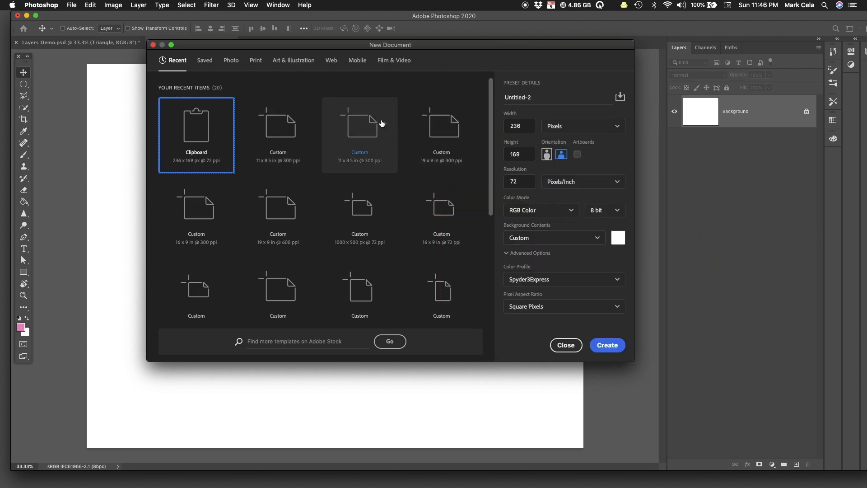
left_click(369, 132)
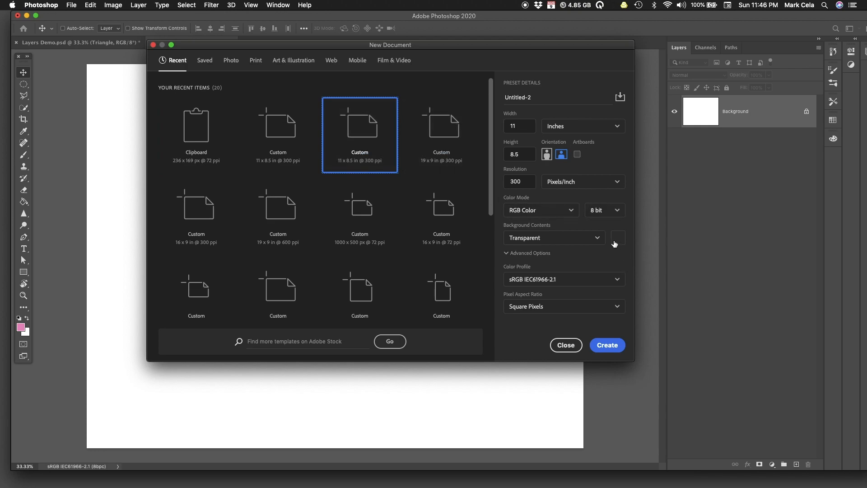
left_click(596, 238)
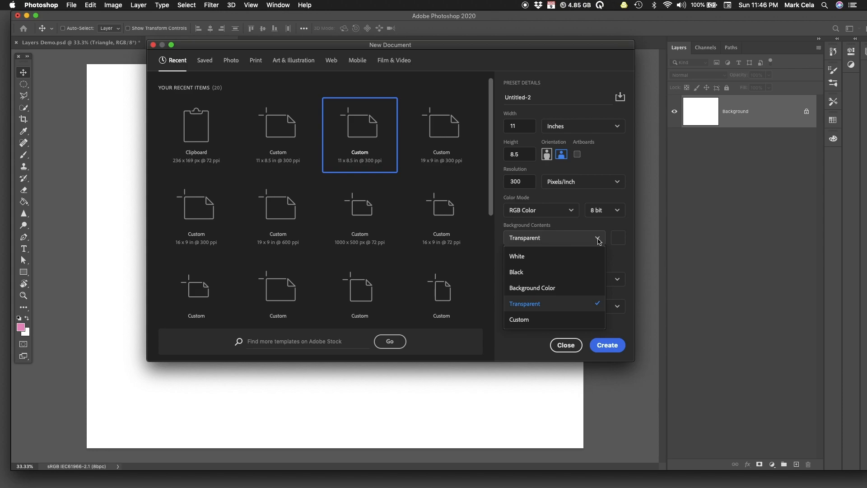
left_click(536, 258)
left_click(610, 345)
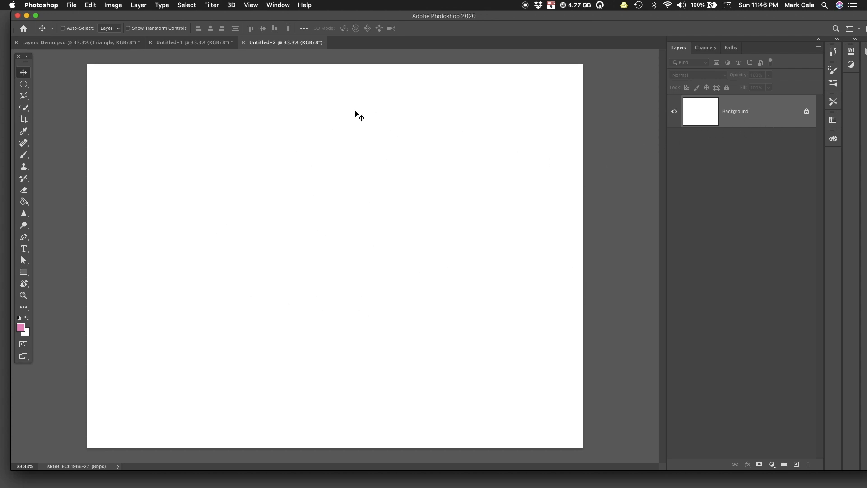
Create another 11 x 8.5 inch document at 300 pixels/inch, this one with transparent background contents.
left_click(70, 4)
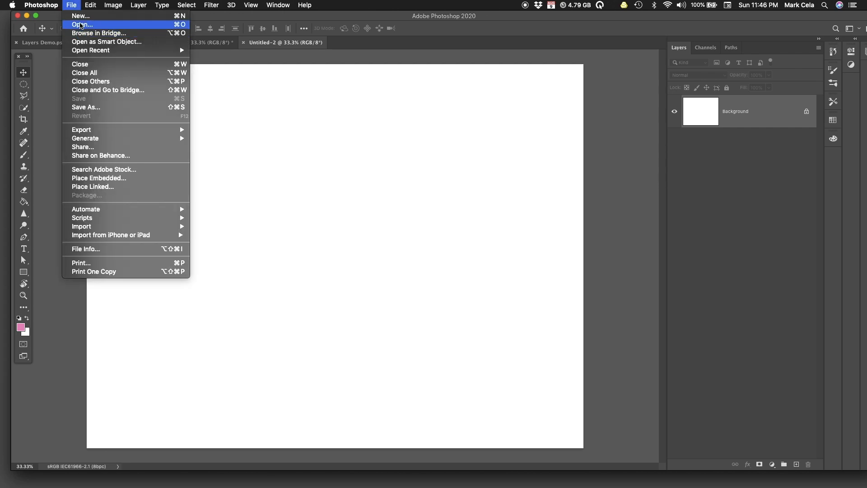
left_click(438, 116)
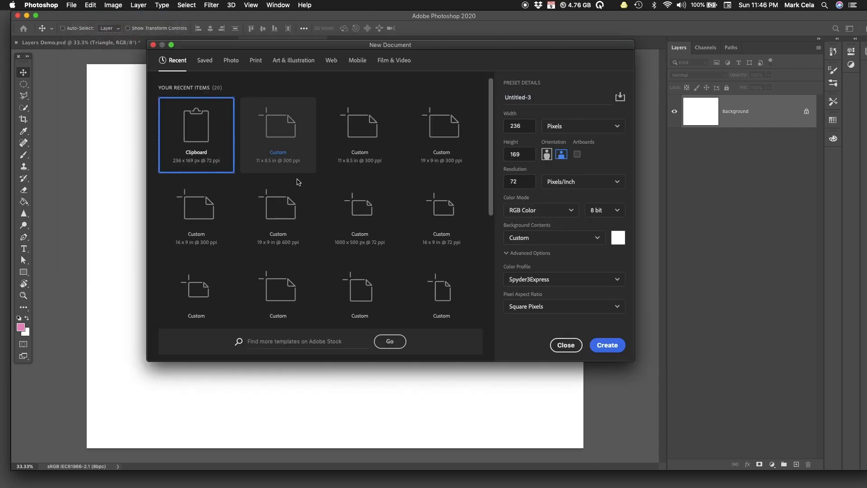
left_click(365, 128)
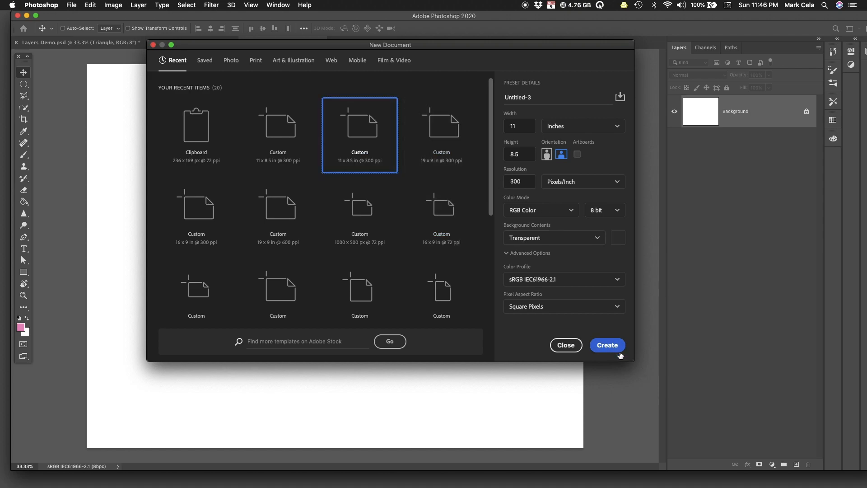
left_click(596, 238)
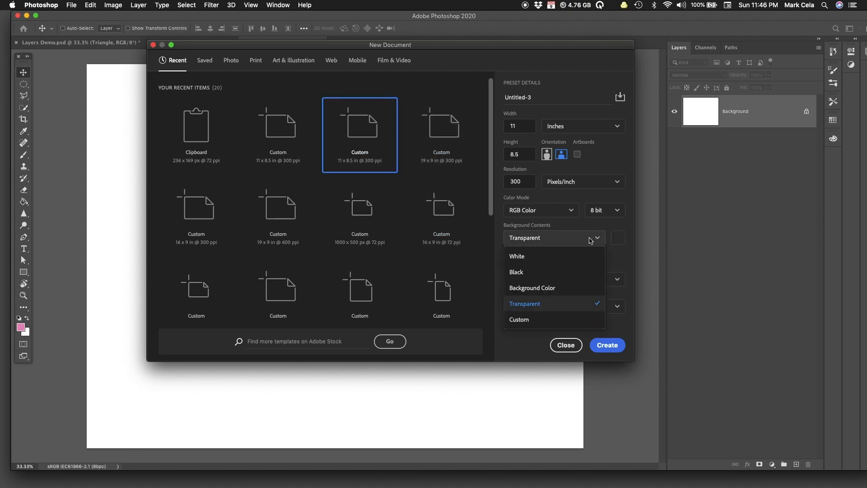
left_click(556, 309)
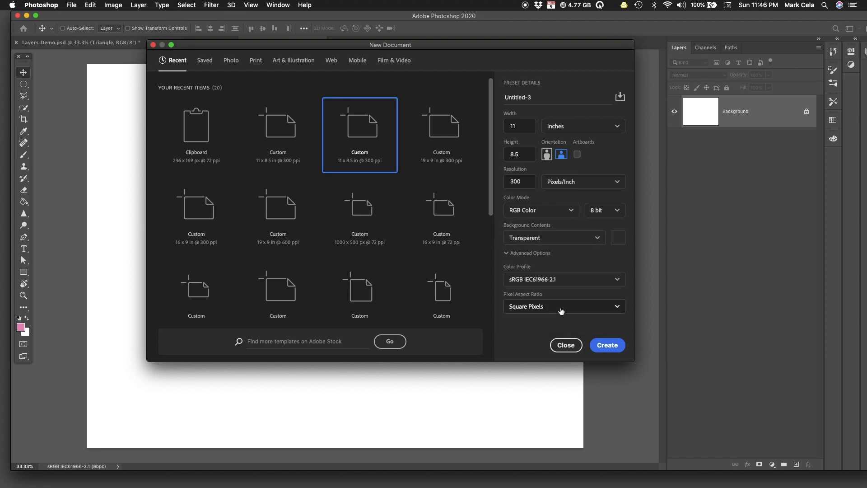
left_click(609, 346)
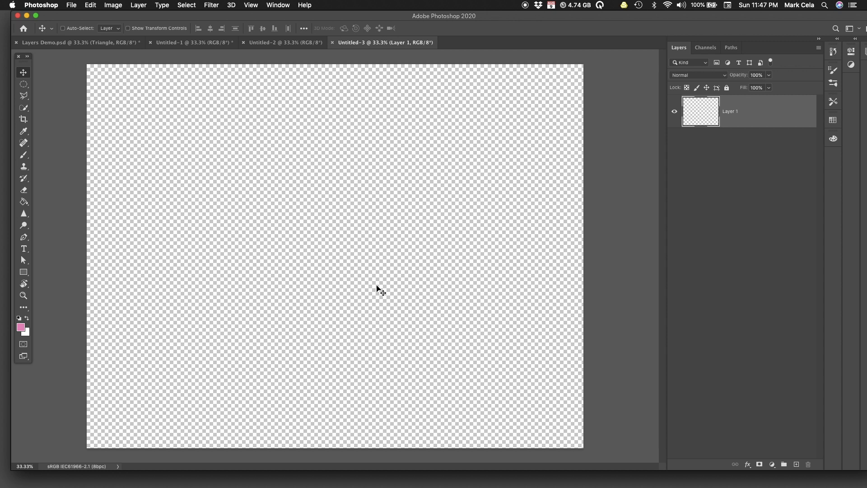
Return to the Untitled-1 document and add a new empty layer above its Background layer.
left_click(210, 44)
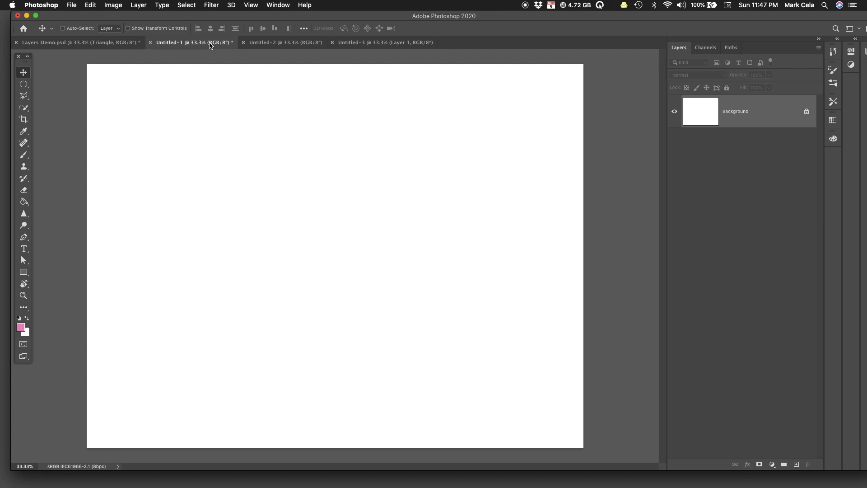
left_click(376, 43)
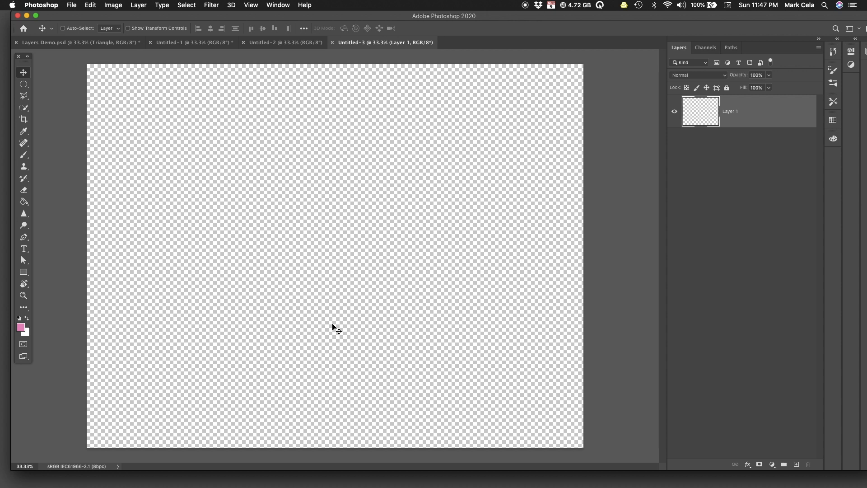
left_click(198, 43)
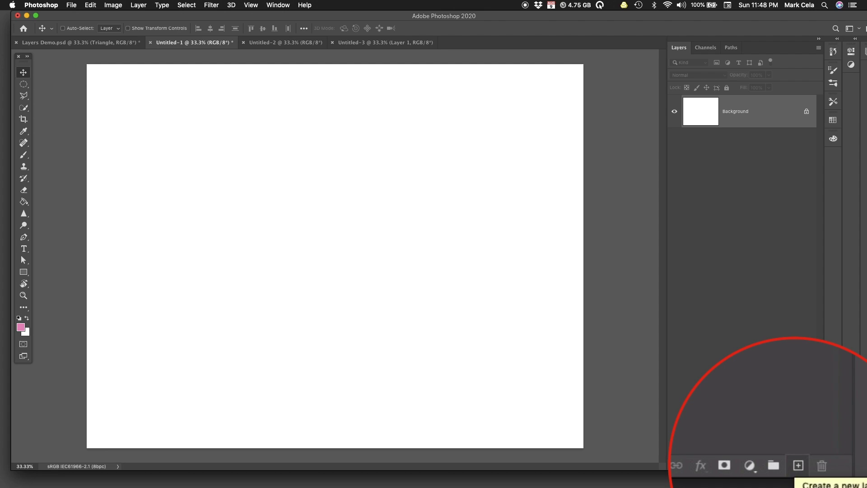
left_click(797, 465)
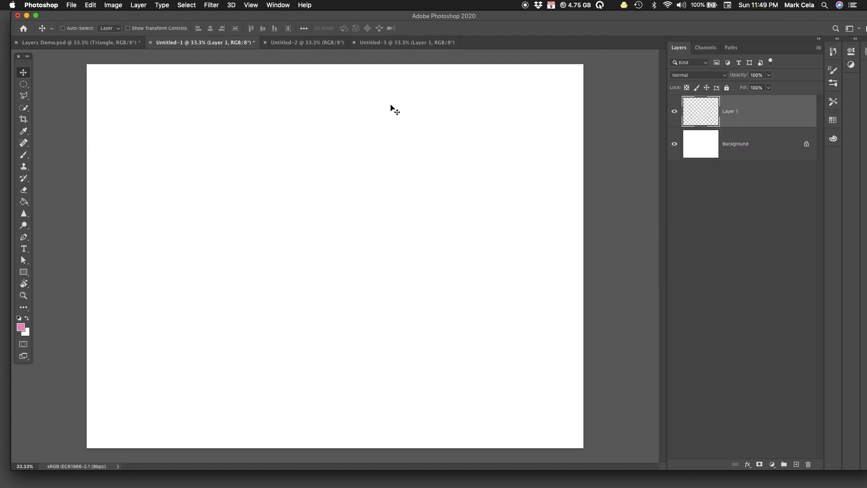
Outline a closed triangular selection near the middle of the canvas with the Polygonal Lasso tool.
left_click(25, 96)
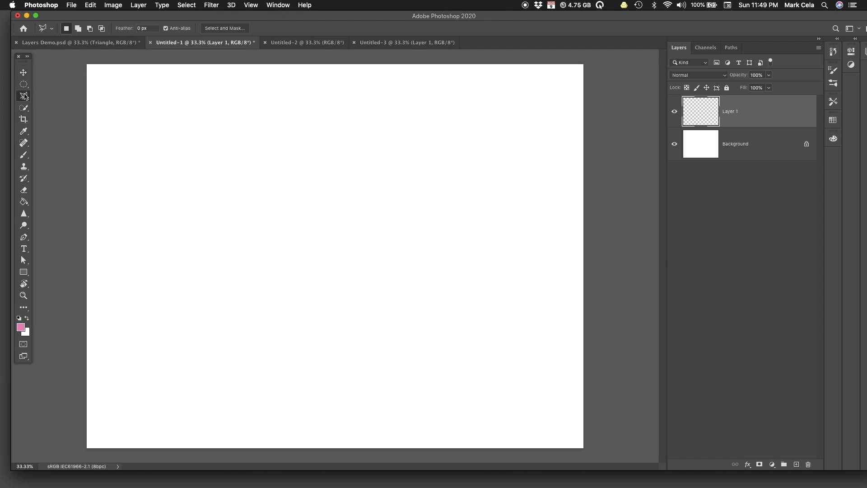
left_click(291, 179)
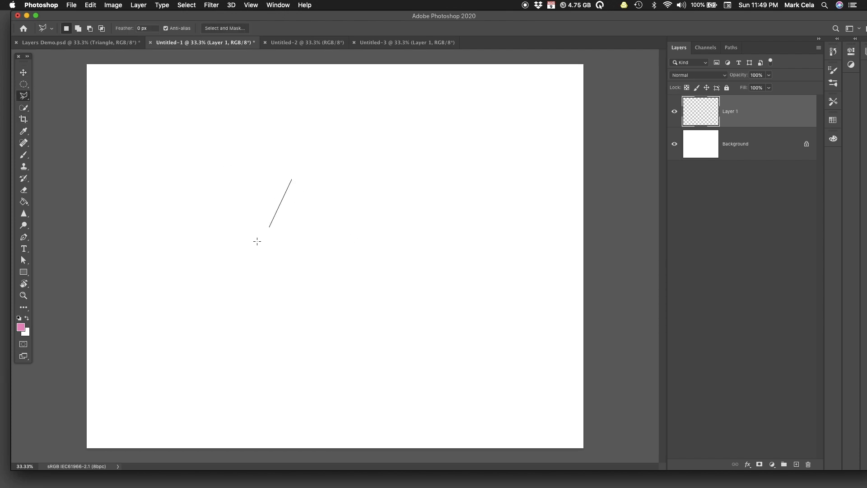
left_click(223, 317)
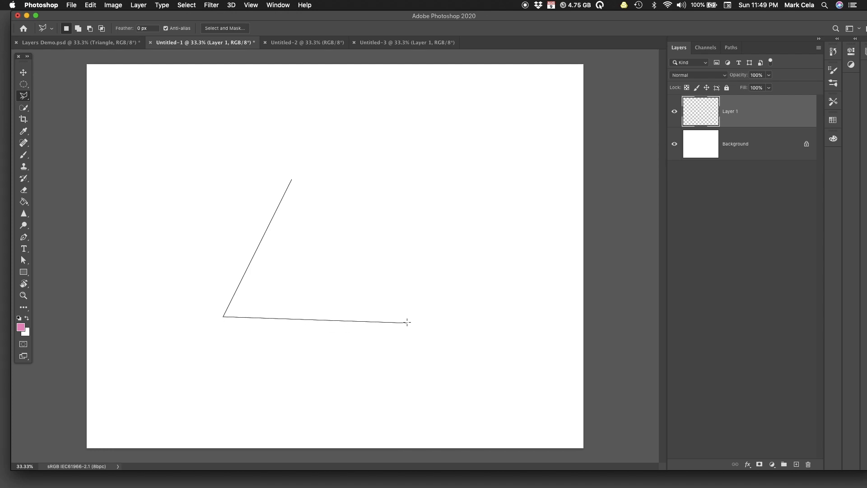
left_click(374, 317)
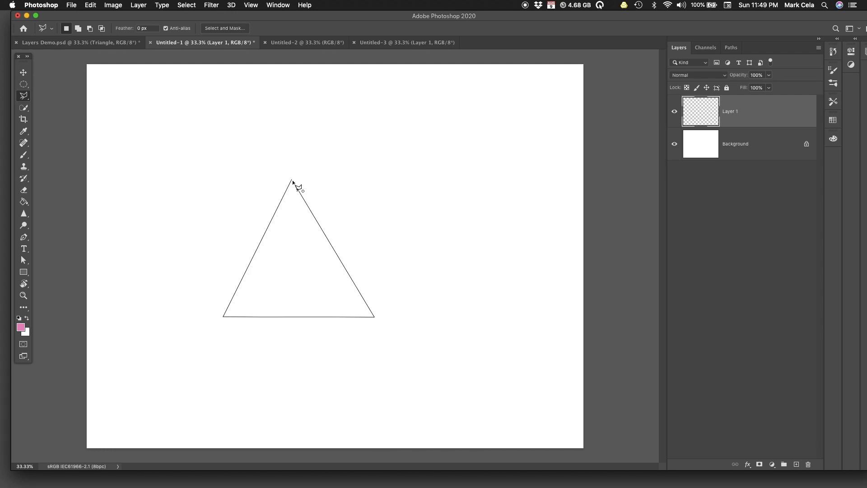
left_click(292, 181)
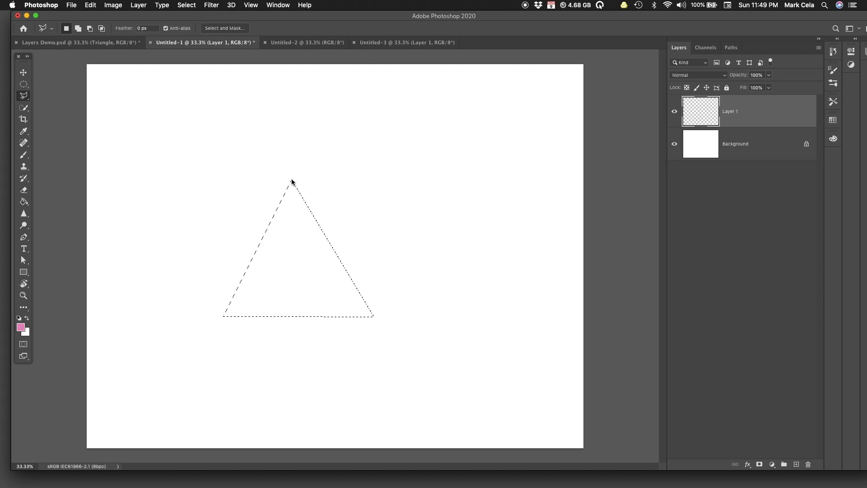
Fill the triangular selection on Layer 1 with a bright green foreground color and deselect it.
left_click(22, 328)
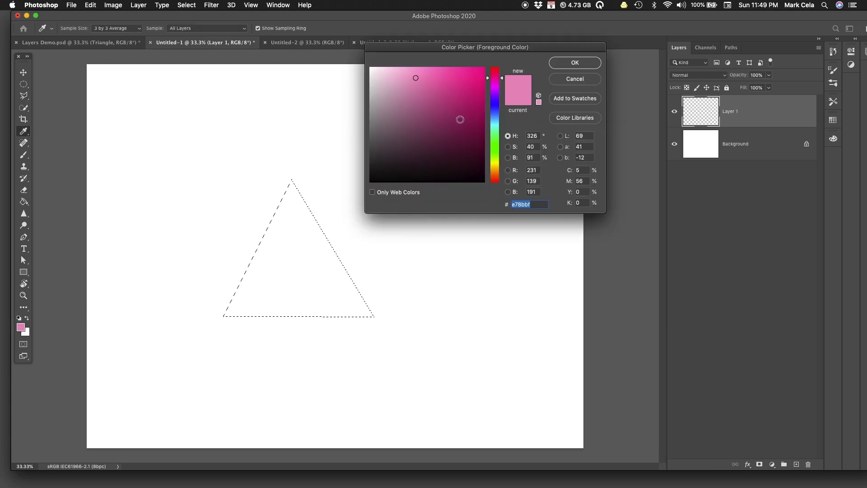
left_click(496, 148)
left_click_drag(495, 147, 496, 143)
mouse_move(469, 86)
left_mouse_down()
mouse_move(456, 95)
mouse_move(456, 87)
left_mouse_up()
left_click(569, 63)
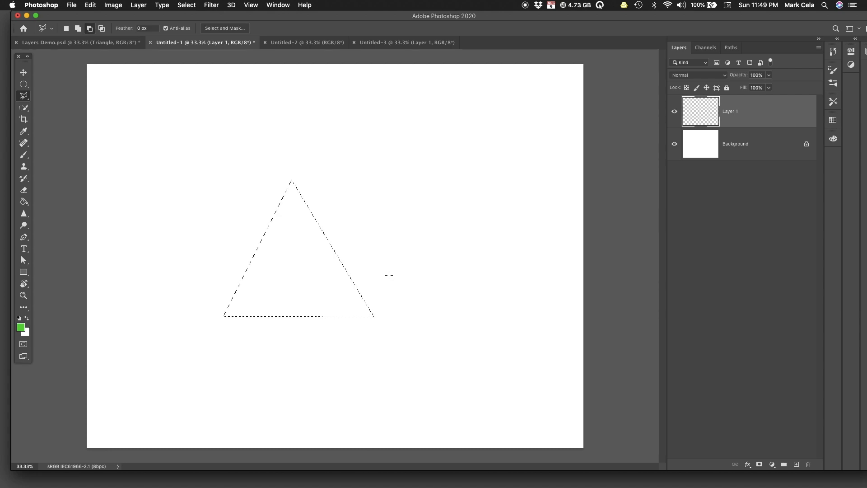
key("alt+BackSpace")
key("super+d")
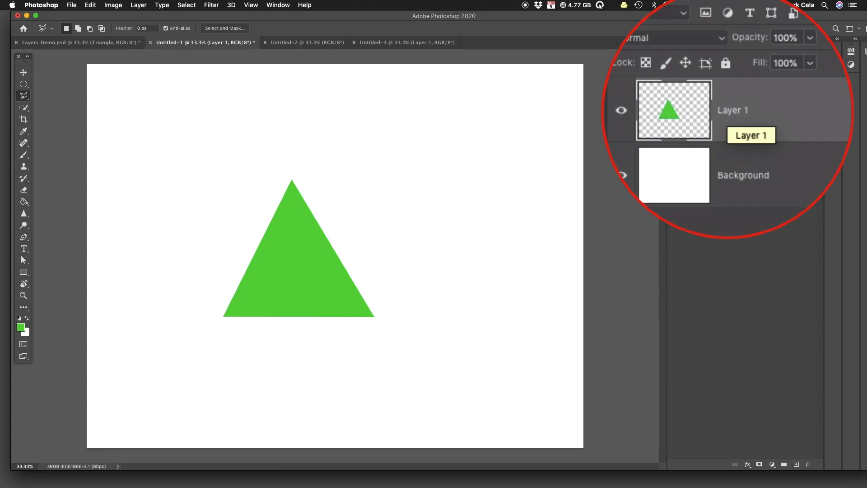
Rename the layer holding the green shape to "Triangle".
double_click(732, 113)
type("Triangle")
key("Return")
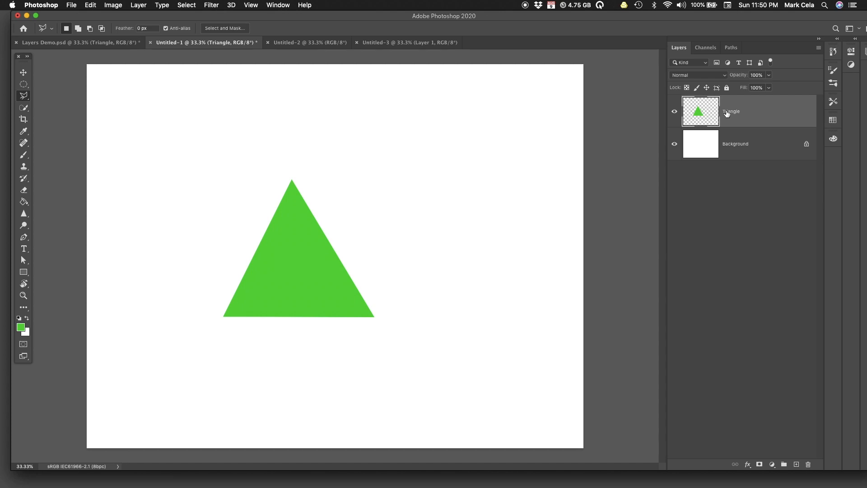
double_click(768, 112)
left_click_drag(733, 19, 446, 71)
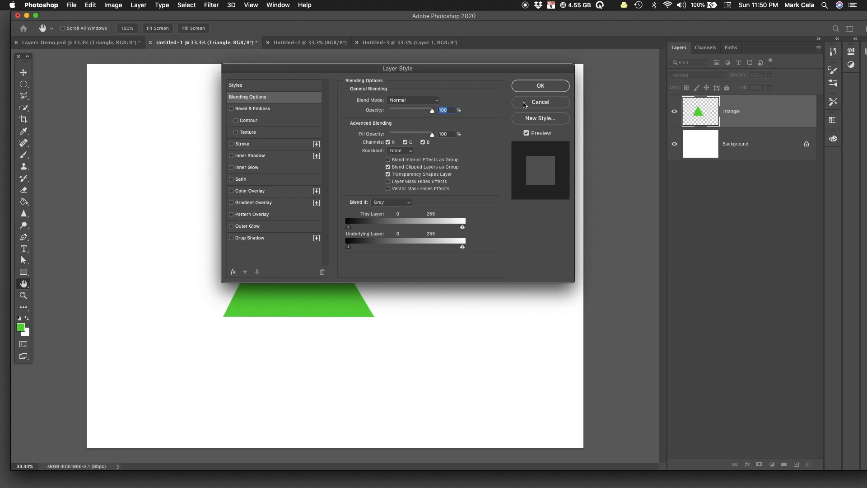
left_click(550, 104)
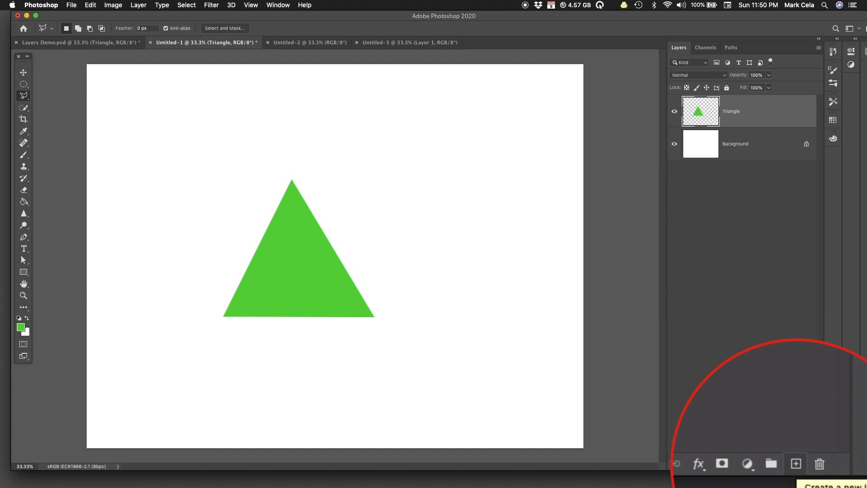
Add a new layer above Triangle and fill a rectangular selection overlapping the triangle's right side with orange.
left_click(797, 465)
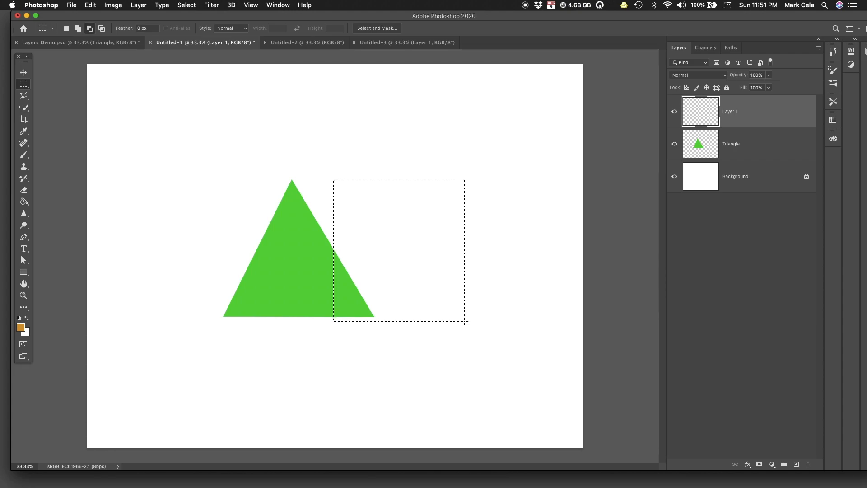
key("alt+BackSpace")
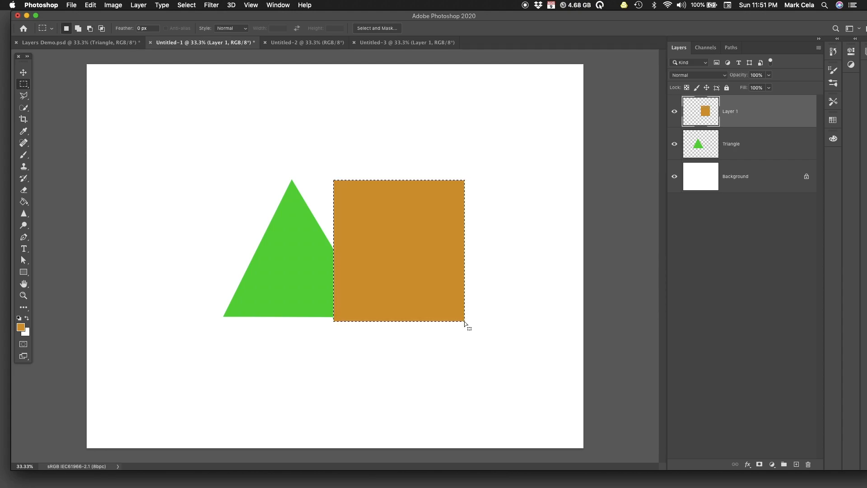
Deselect the orange rectangle and rename its layer to "Square".
key("super+d")
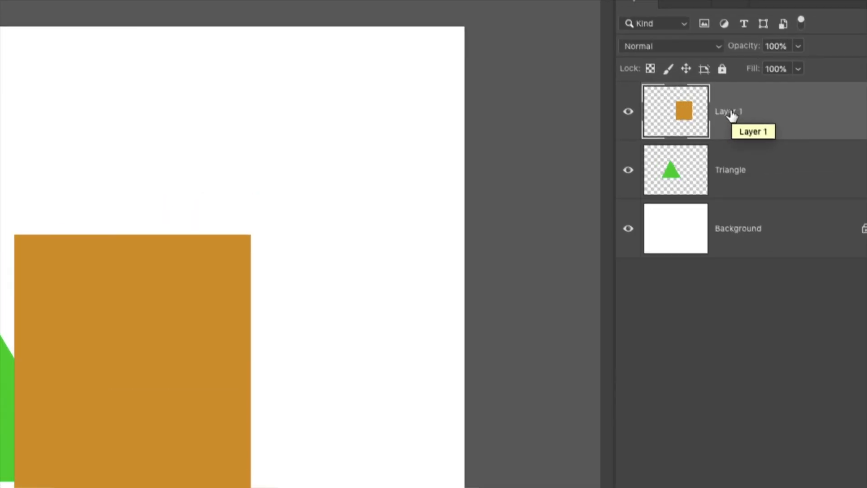
double_click(728, 111)
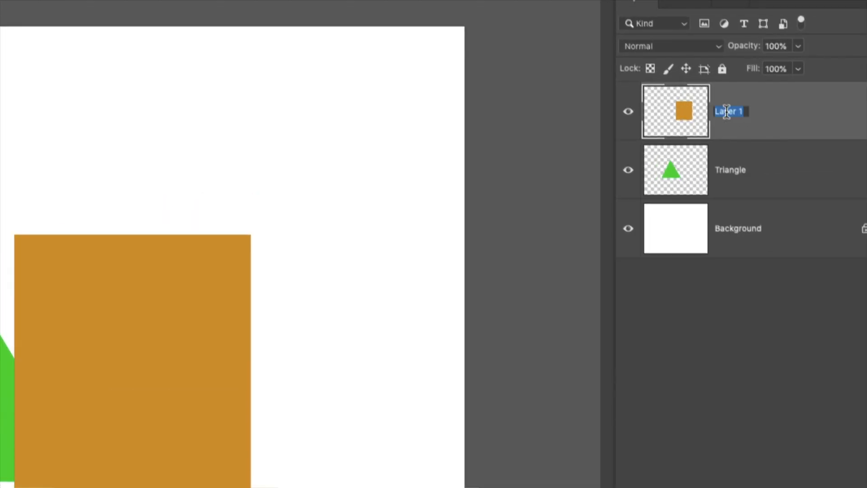
type("Sq")
type("uare")
key("Return")
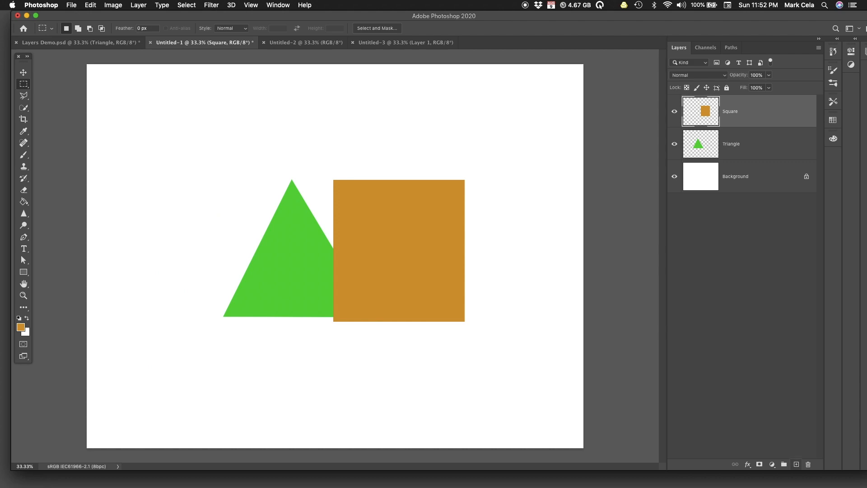
Add a new layer above Square and draw a circular selection overlapping the triangle's left side with the Elliptical Marquee tool.
left_click(796, 464)
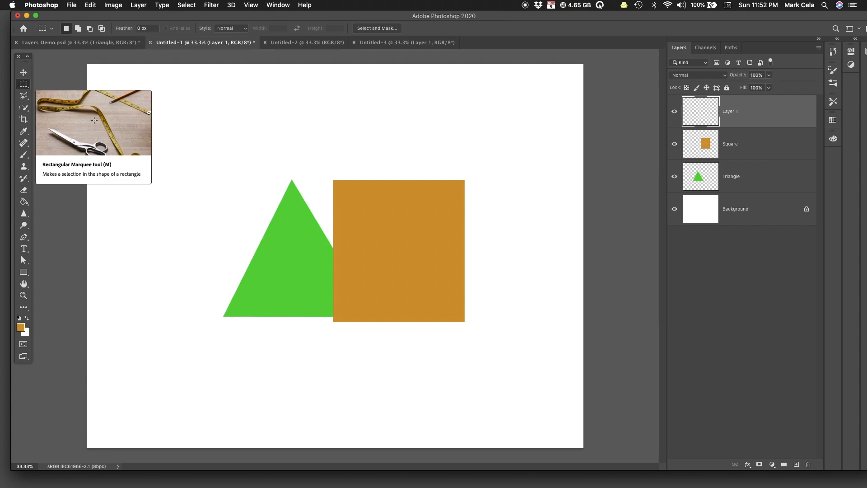
right_click(23, 84)
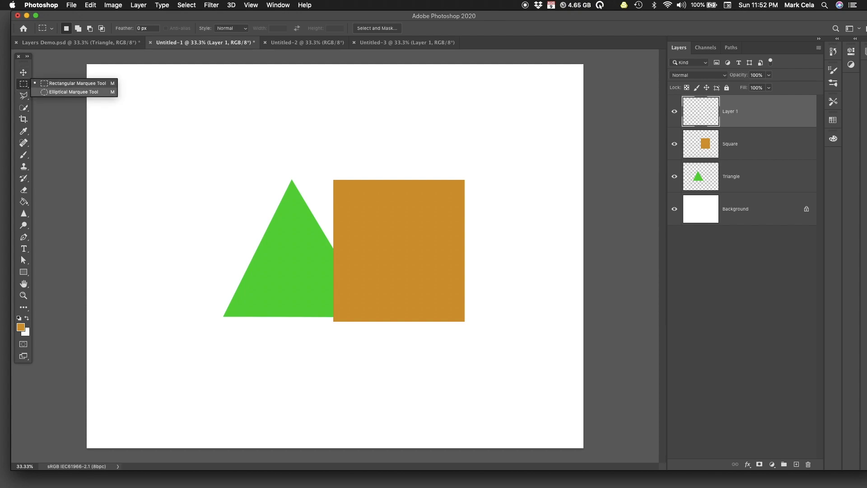
left_click(73, 92)
left_click_drag(156, 195, 281, 319)
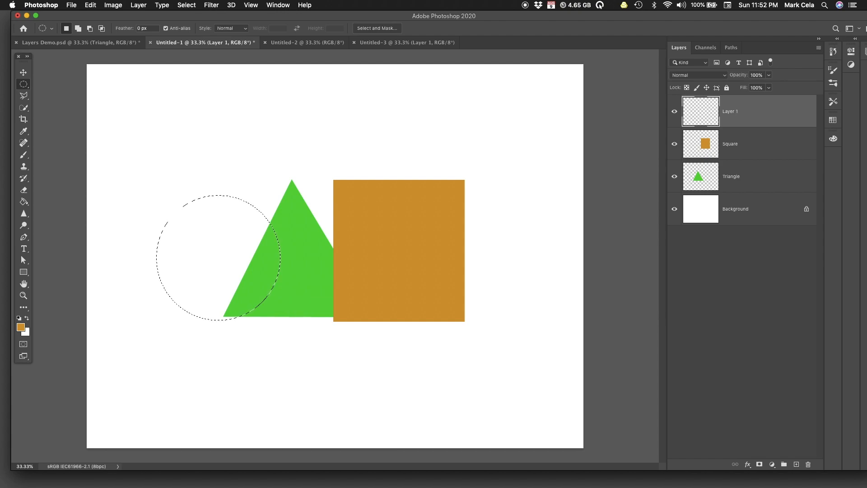
Fill the circular selection with a pink foreground color and deselect it.
left_click(21, 327)
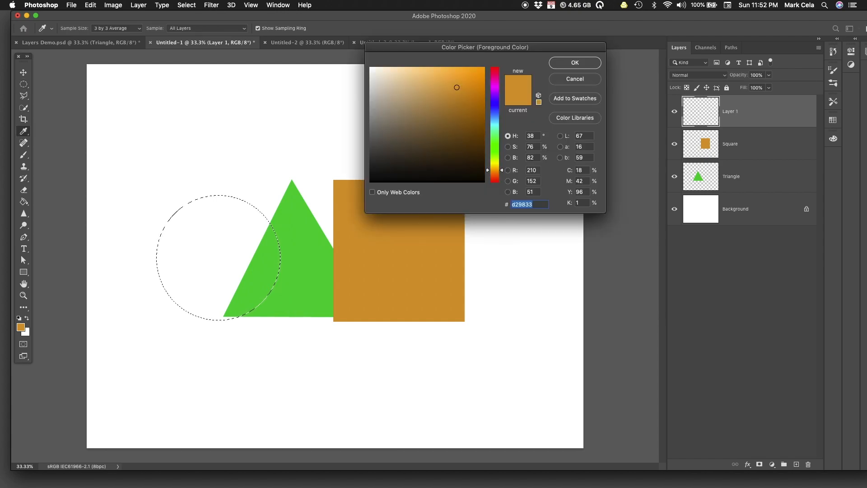
left_click_drag(495, 170, 422, 71)
key("Return")
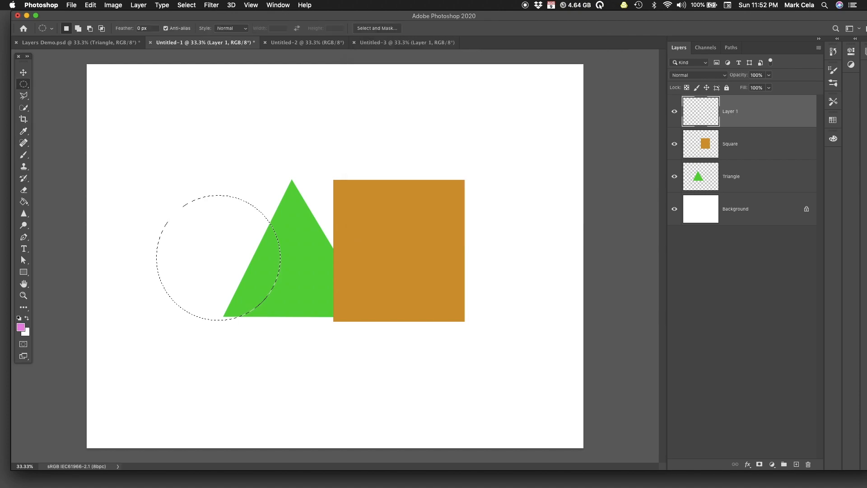
key("alt+BackSpace")
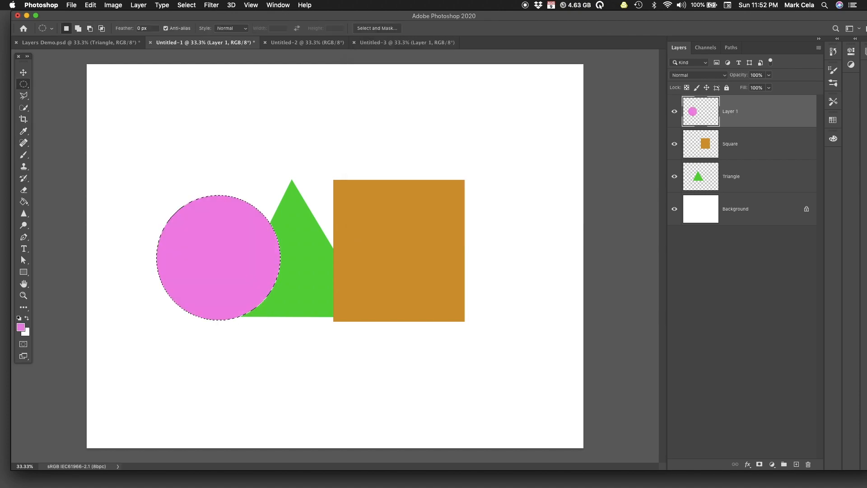
key("super+d")
Rename the layer holding the pink shape to "Circle".
double_click(731, 112)
type("Circle")
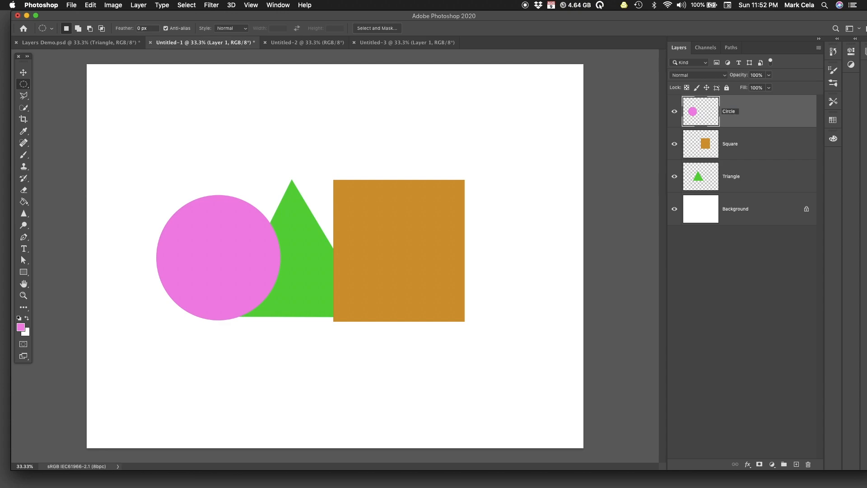
key("Return")
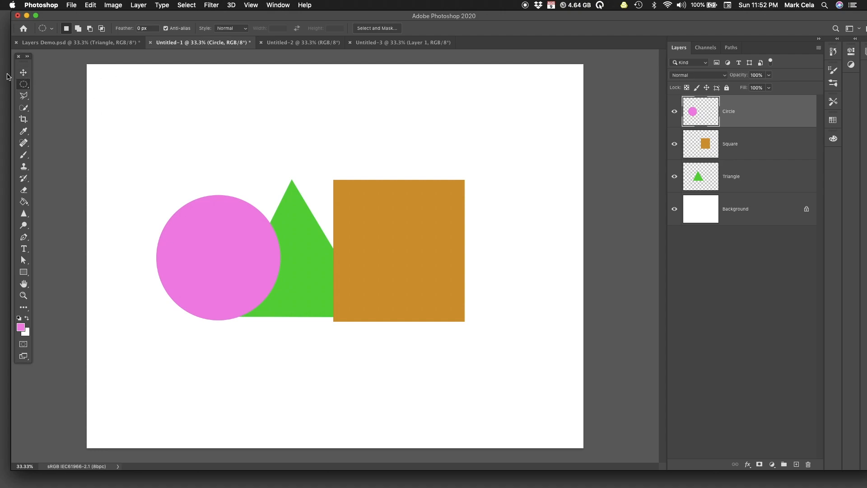
Shift the circle, the triangle and the square a short distance each on their own layers with the Move tool.
left_click(23, 72)
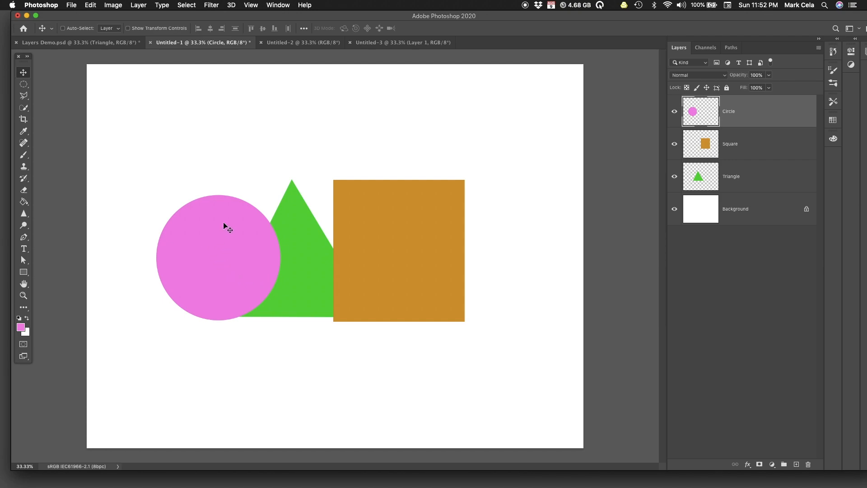
mouse_move(221, 270)
left_mouse_down()
mouse_move(364, 135)
mouse_move(362, 162)
mouse_move(116, 264)
mouse_move(273, 184)
mouse_move(232, 216)
mouse_move(211, 273)
mouse_move(211, 222)
mouse_move(217, 267)
left_mouse_up()
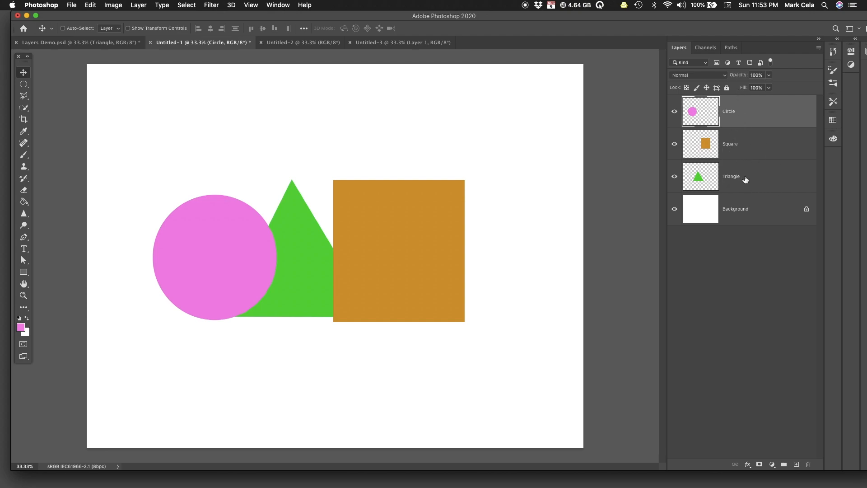
left_click(765, 179)
left_click_drag(306, 283, 325, 273)
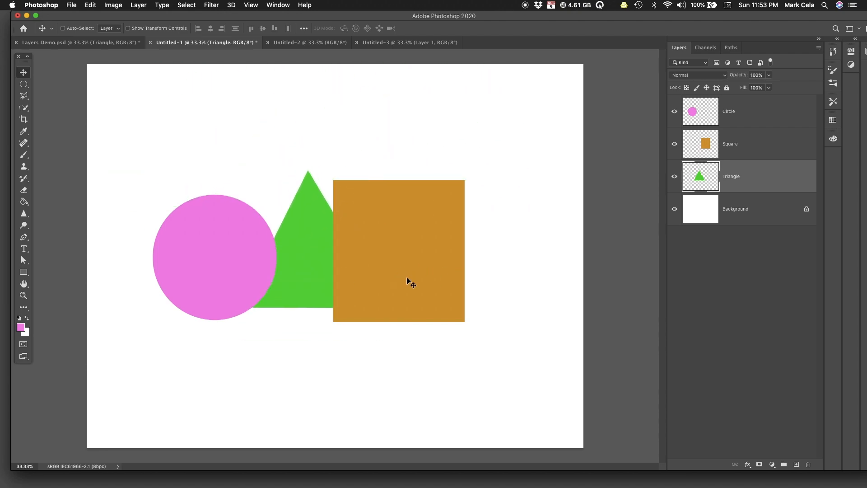
left_click(748, 148)
left_click_drag(400, 272, 393, 255)
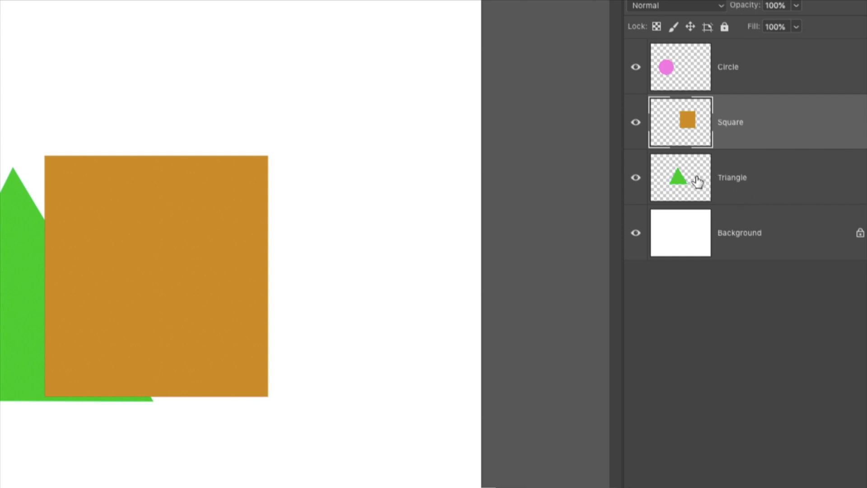
Restack the Triangle layer above Circle and reposition the green triangle higher on the canvas.
left_click_drag(697, 180, 691, 42)
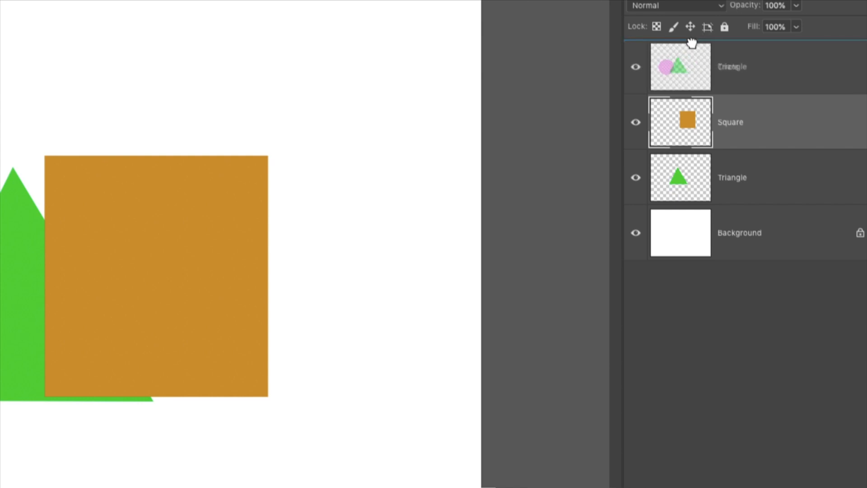
left_click_drag(691, 42, 693, 46)
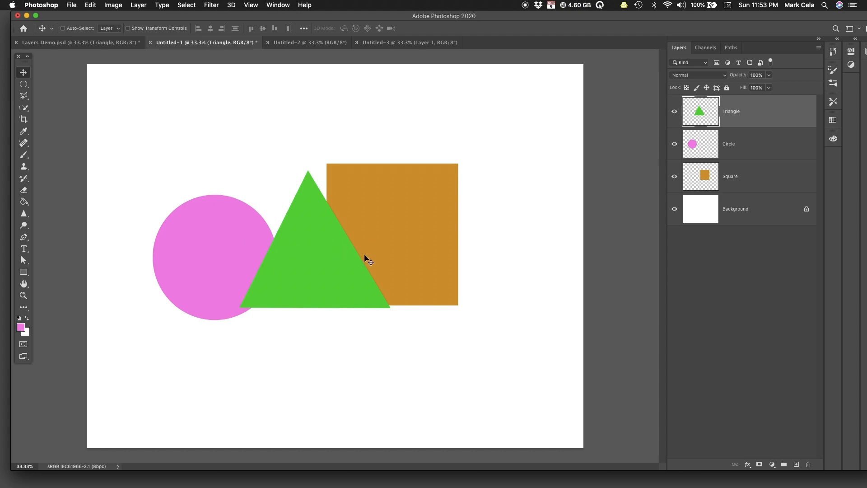
left_click_drag(326, 254, 360, 248)
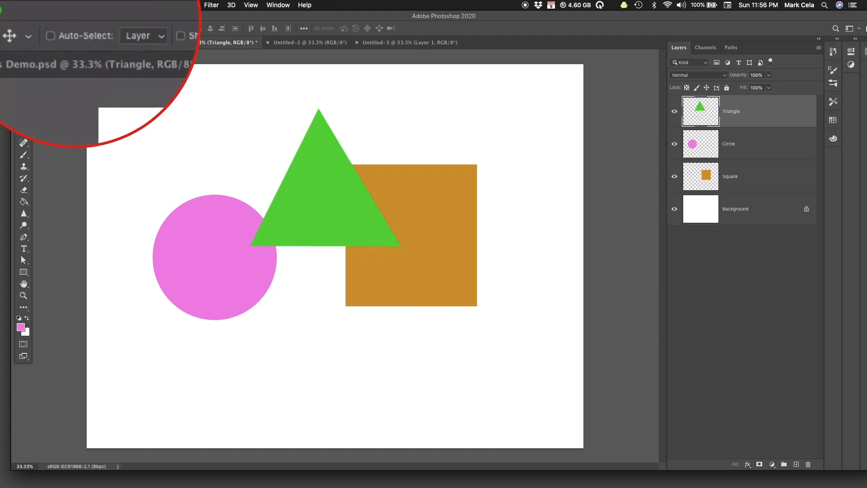
Turn on the Move tool's Auto-Select for layers, pick the square, triangle and circle on the canvas, and turn Auto-Select off again.
left_click(63, 29)
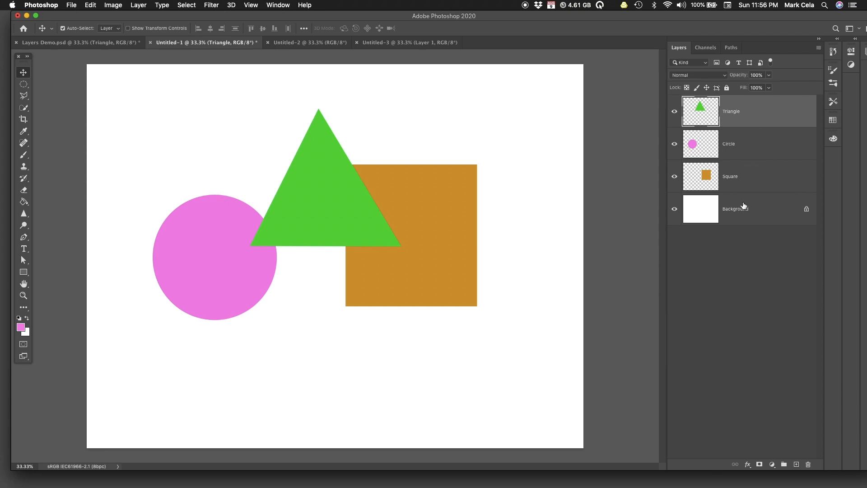
left_click(440, 225)
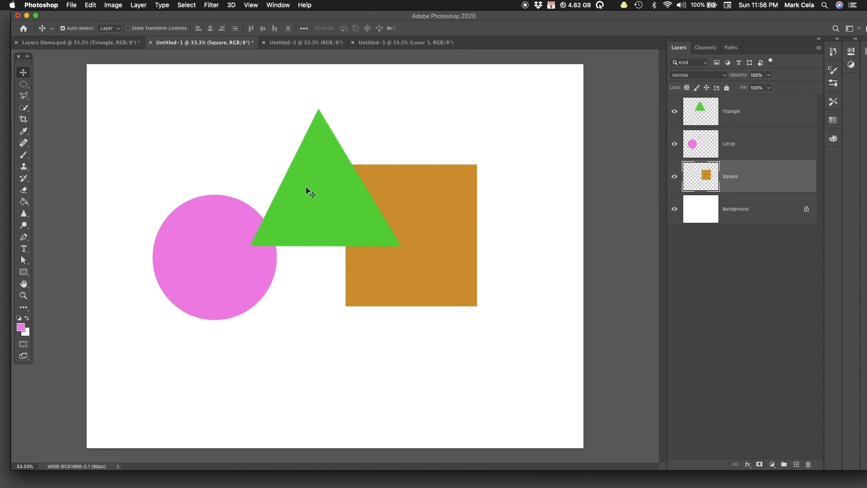
left_click(333, 196)
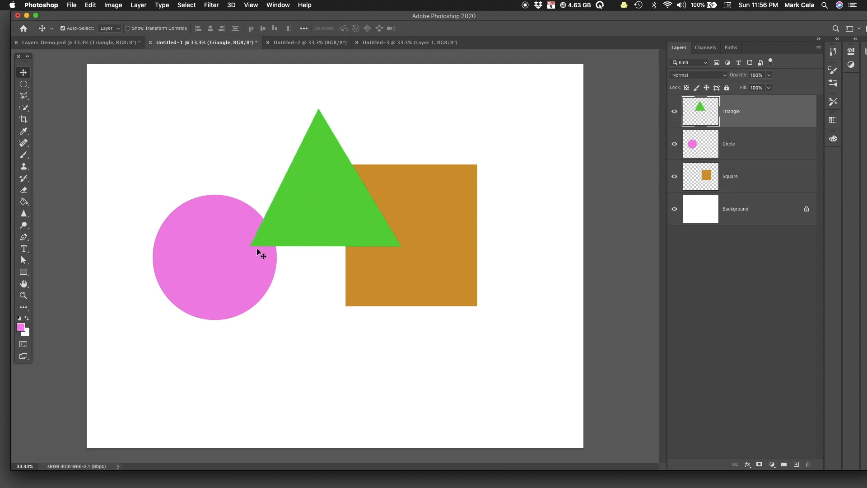
left_click(218, 267)
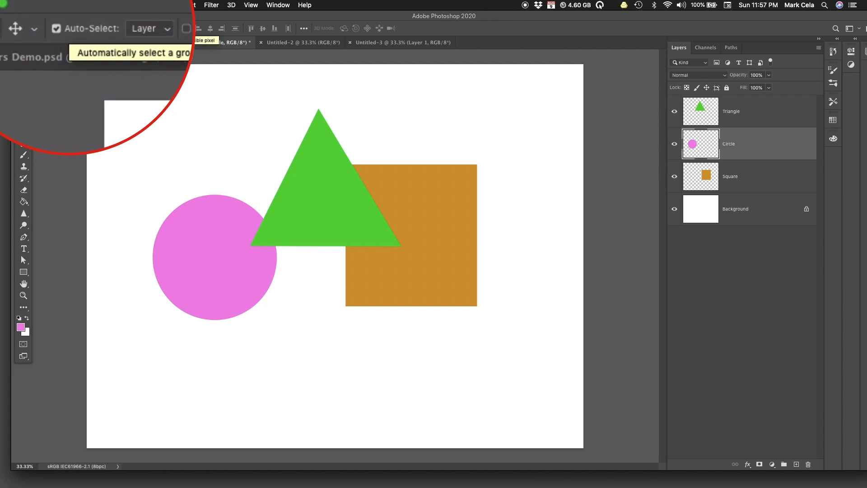
left_click(384, 189)
left_click(348, 207)
left_click(212, 246)
left_click(316, 190)
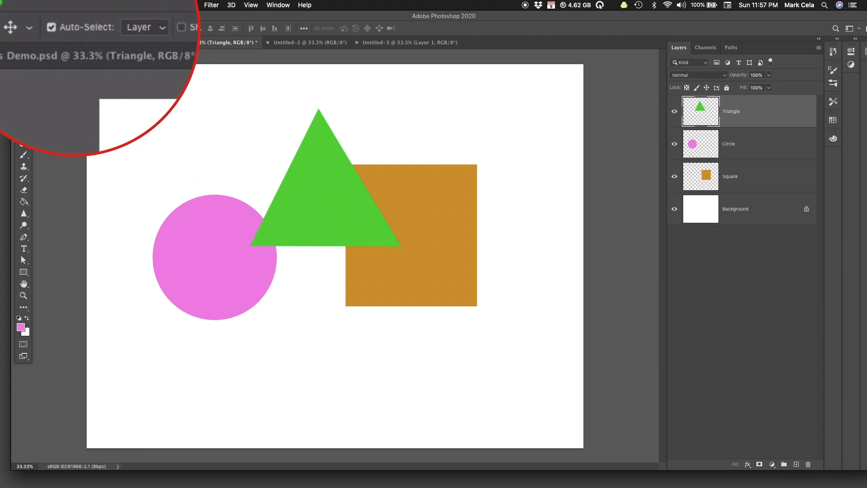
left_click(62, 28)
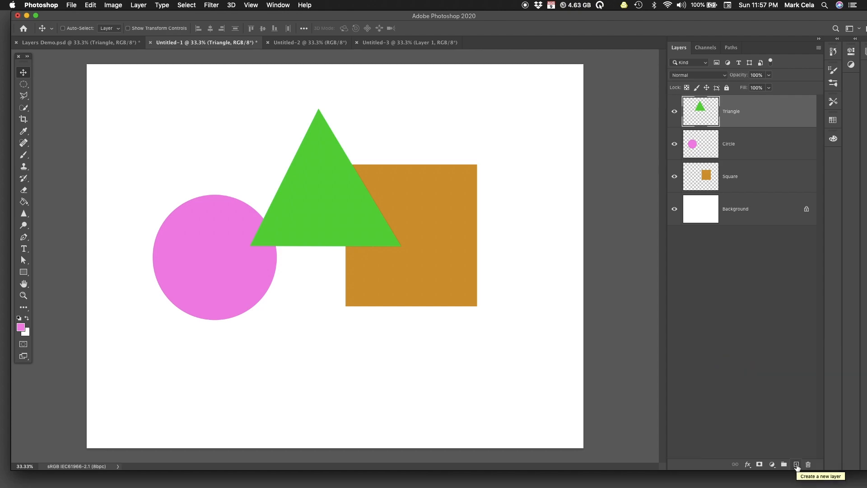
Add a blank layer above Triangle and undo the addition.
left_click(796, 465)
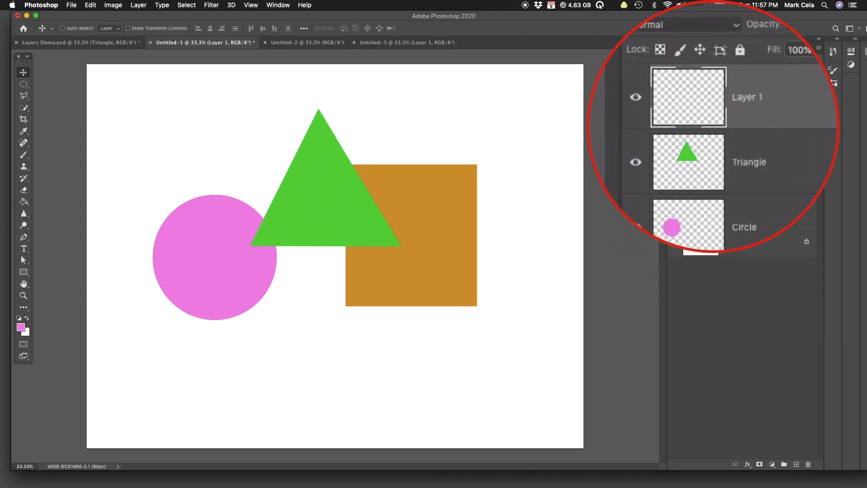
key("super")
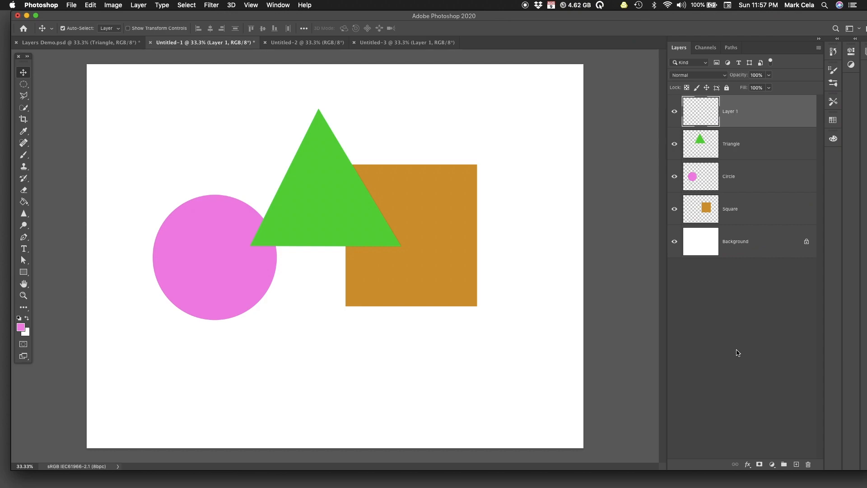
key("super+z")
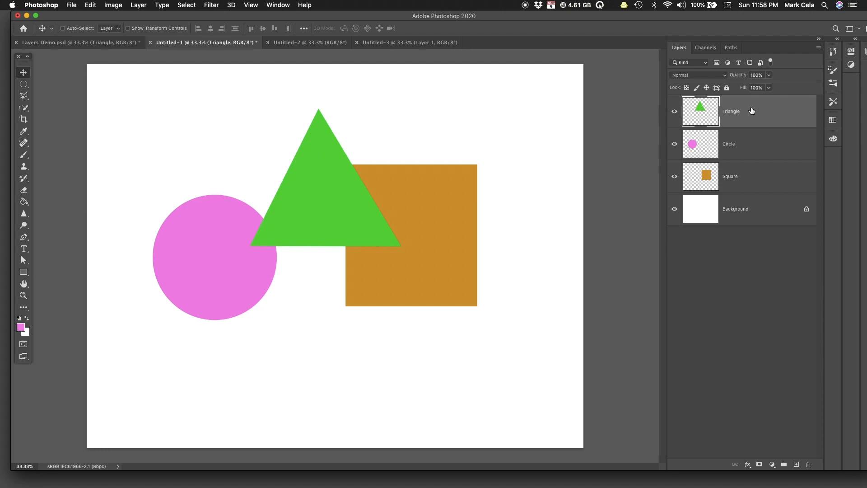
Duplicate the Triangle layer twice and move the copies to the upper right and upper left of the canvas.
left_click_drag(752, 111, 797, 465)
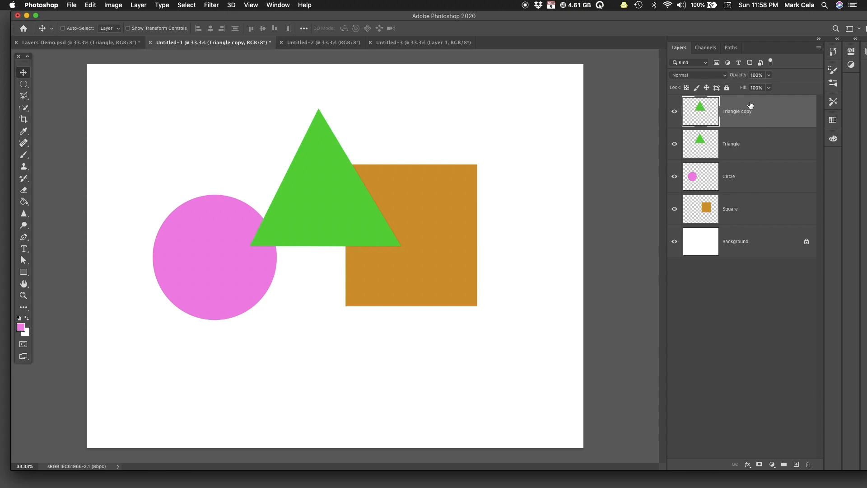
left_click_drag(745, 111, 797, 465)
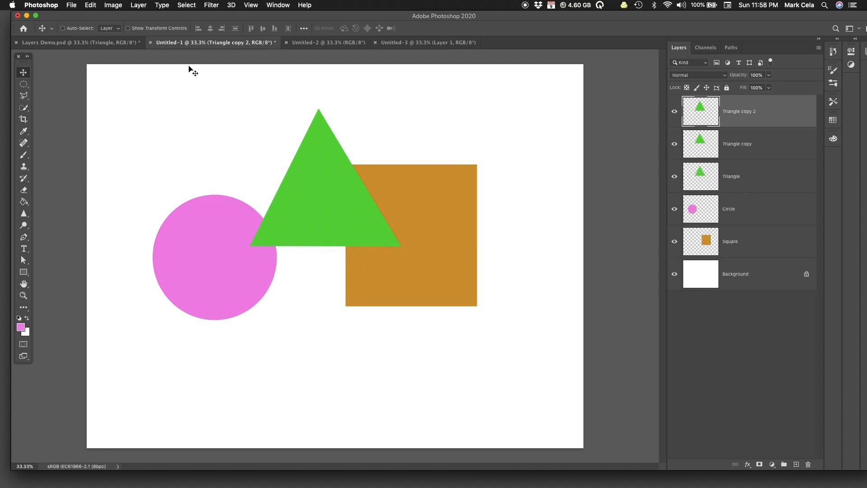
left_click_drag(330, 177, 291, 130)
left_click(724, 143)
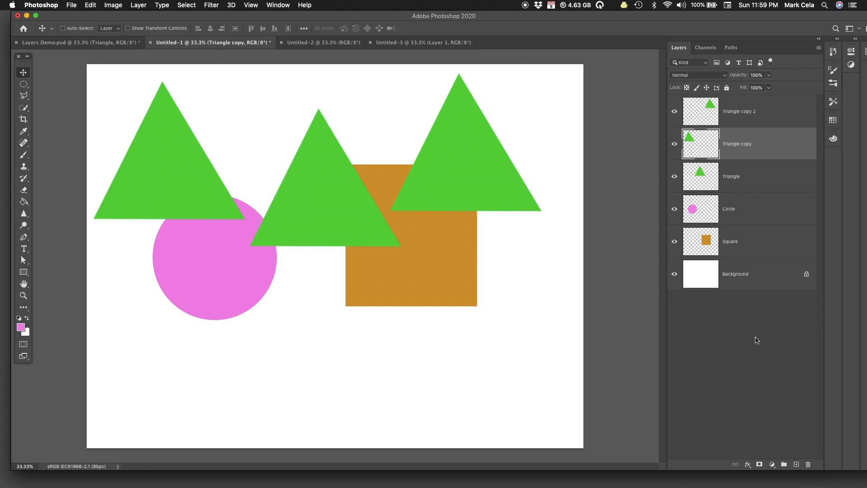
Delete both duplicates of the Triangle layer, keeping the original.
left_click(736, 115)
left_click_drag(702, 112, 808, 467)
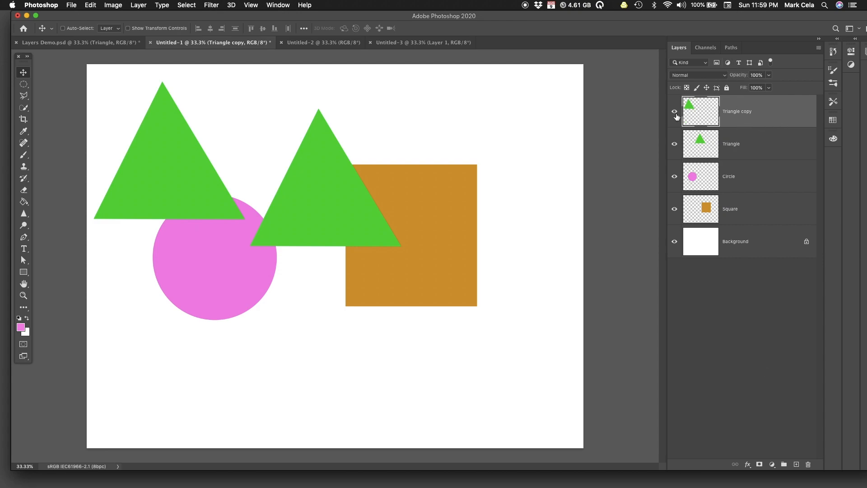
left_click(808, 465)
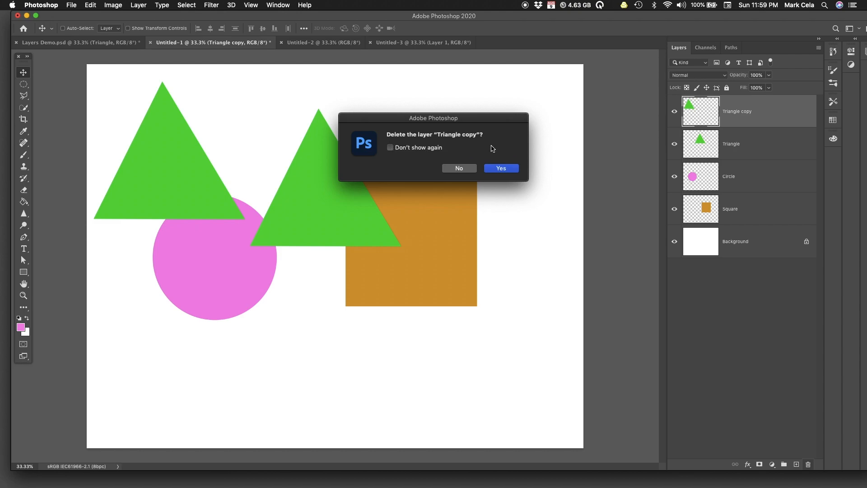
left_click(501, 168)
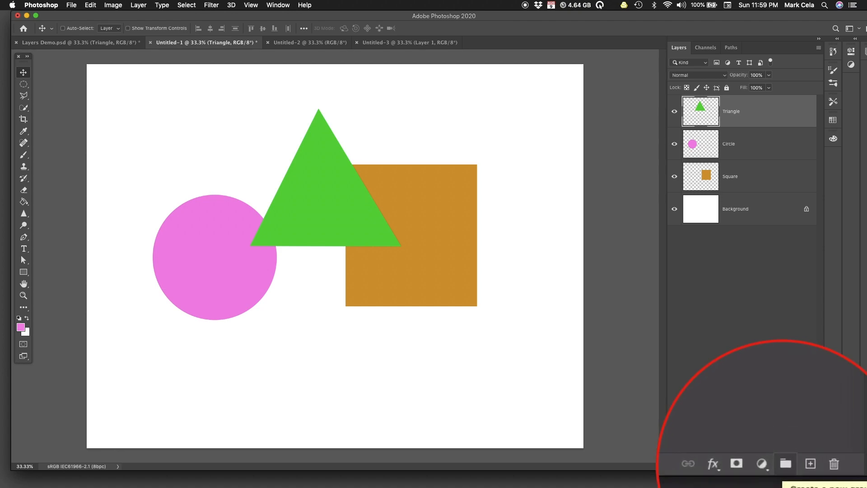
Create a new layer group above Triangle and duplicate the Triangle layer twice.
left_click(784, 465)
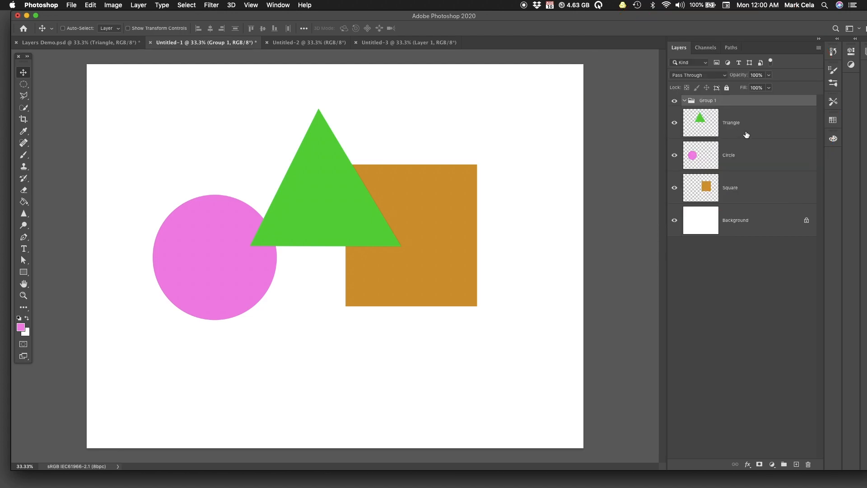
left_click_drag(745, 123, 796, 464)
left_click_drag(744, 121, 799, 464)
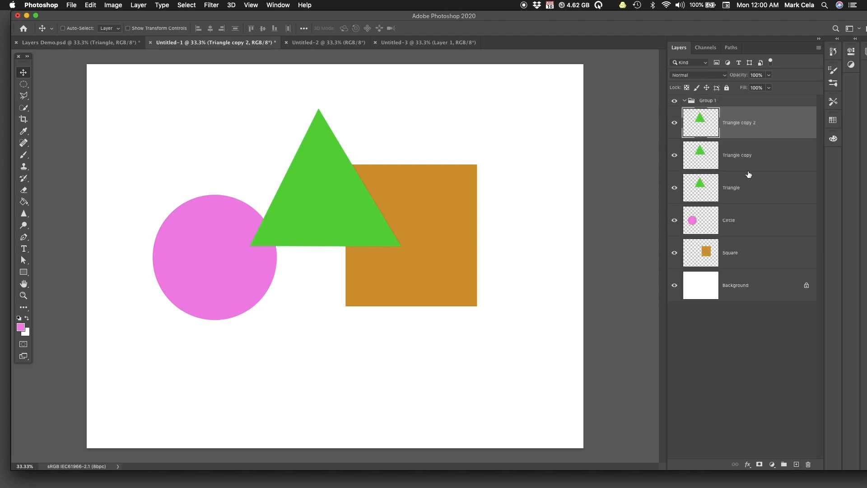
Duplicate Triangle copy 2 and spread the three copies: newest to the upper right, copy 2 over the circle, Triangle copy to the lower right.
left_click_drag(737, 124, 795, 464)
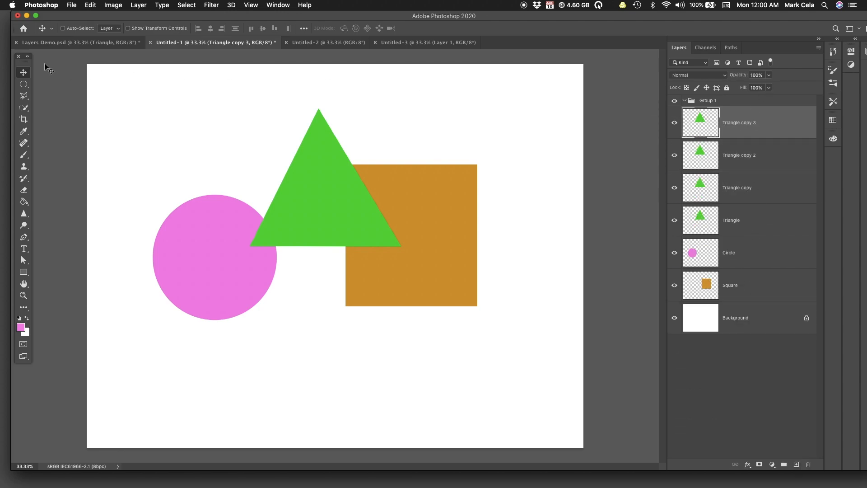
left_click_drag(352, 184, 489, 168)
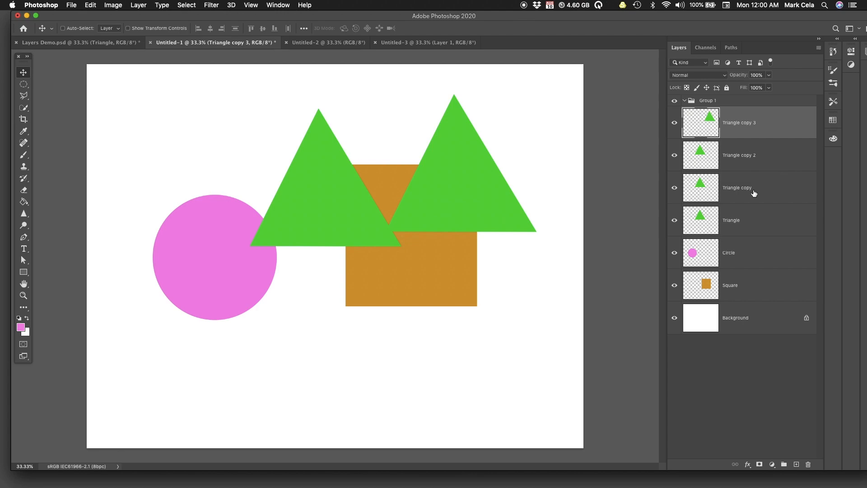
left_click(708, 165)
left_click_drag(347, 205, 229, 236)
left_click(708, 177)
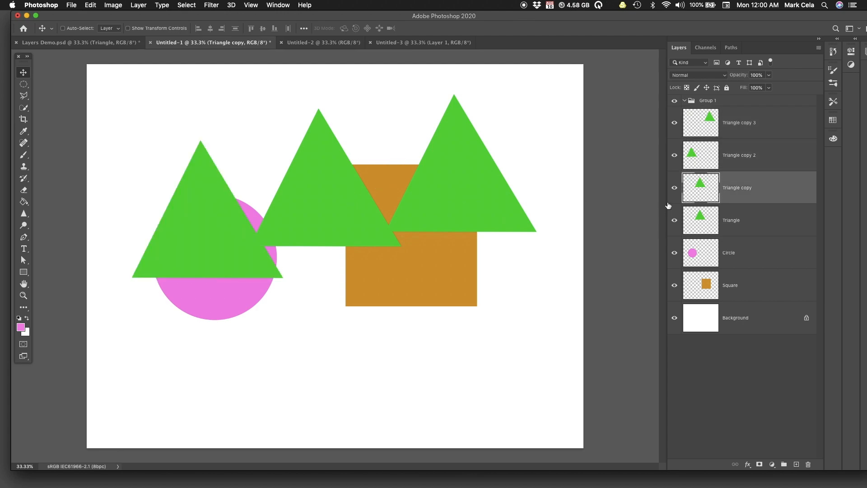
left_click_drag(330, 222, 476, 356)
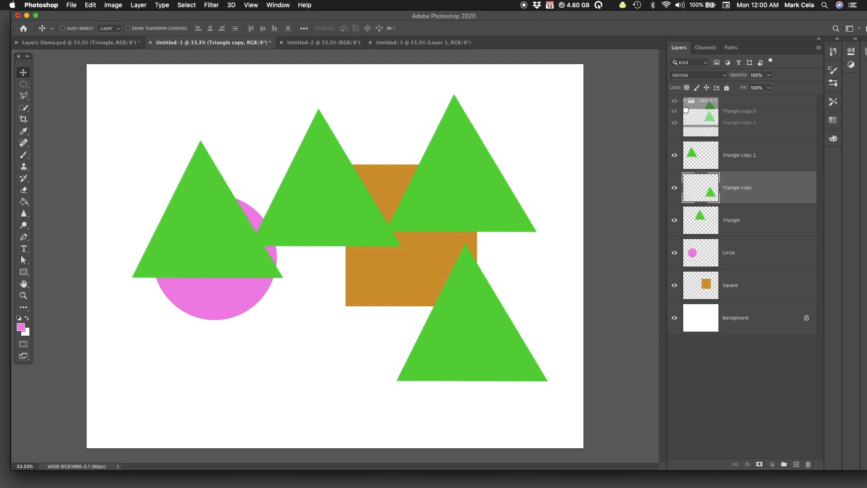
Move the Triangle layer and its three copies into Group 1 and collapse the group.
left_click_drag(702, 132, 692, 102)
left_click_drag(705, 189, 702, 102)
left_click_drag(711, 220, 700, 98)
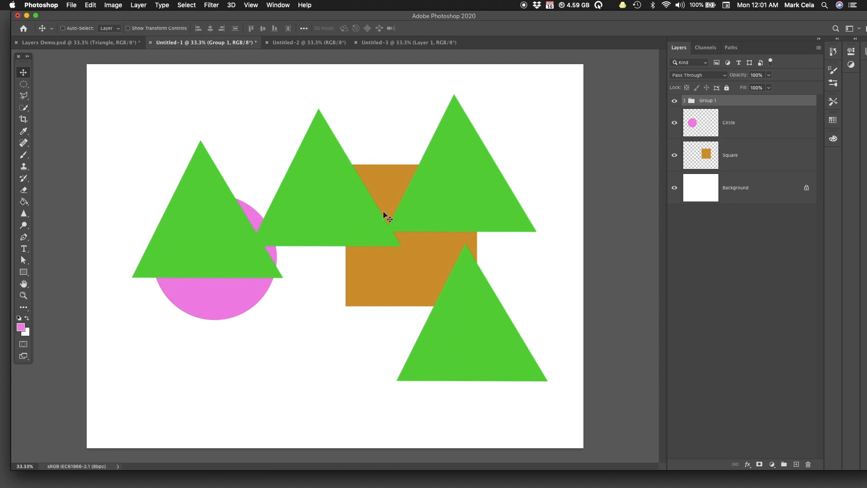
left_click(685, 100)
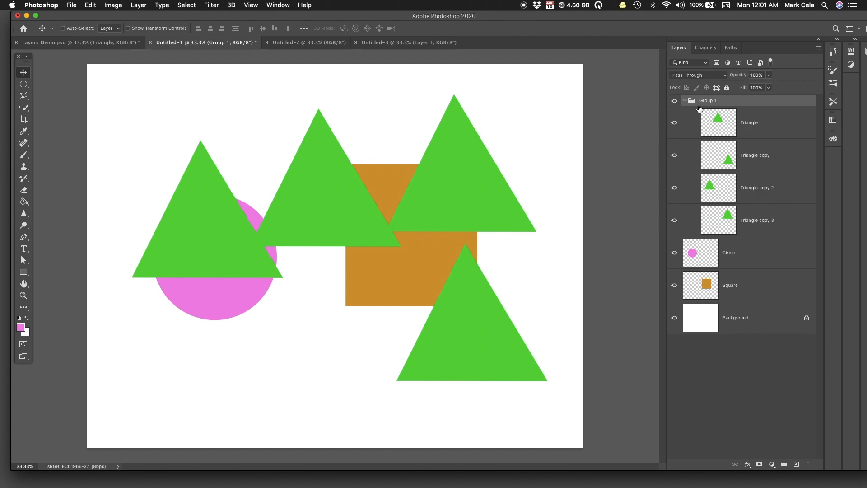
left_click(684, 101)
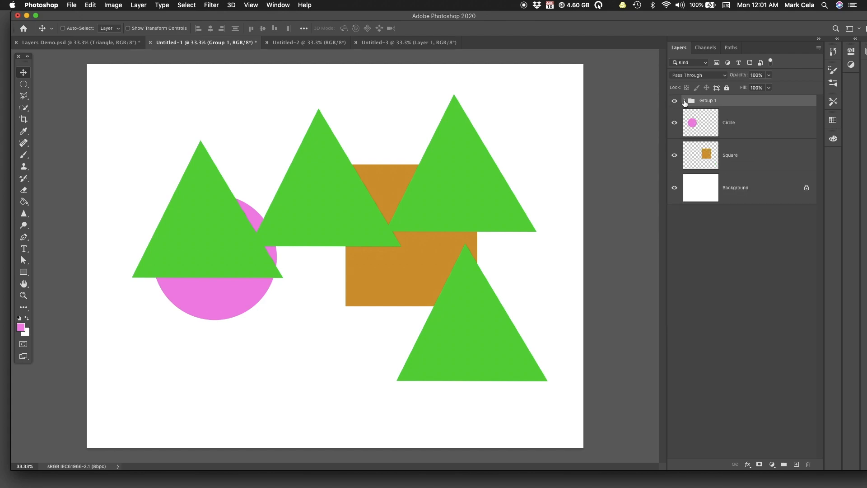
left_click(684, 101)
left_click(684, 101)
Restack Group 1 below the Square layer, and return it to the top of the layer stack.
left_click_drag(742, 102, 741, 171)
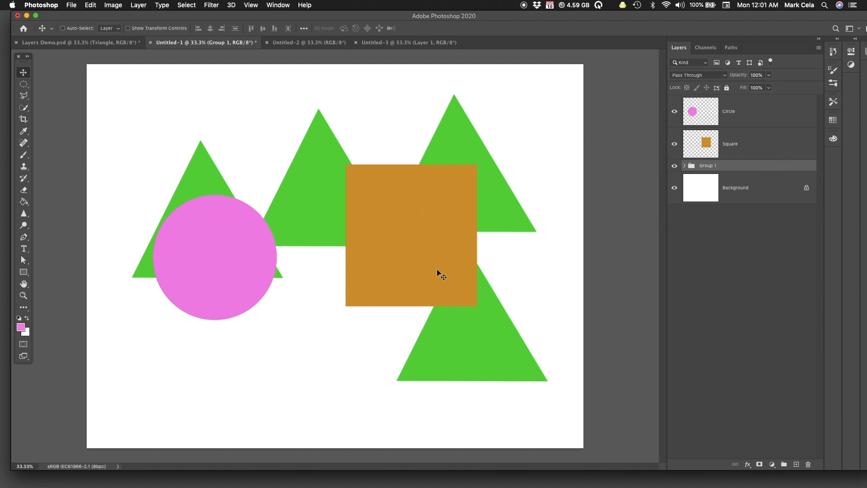
left_click_drag(755, 167, 750, 96)
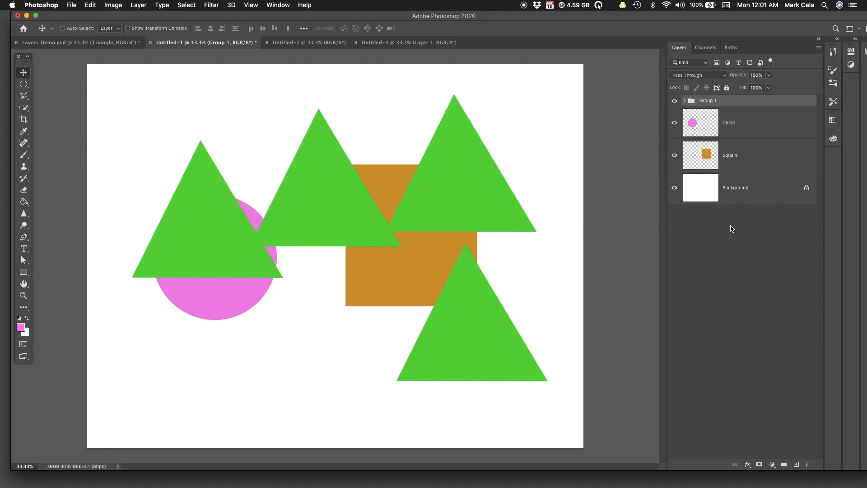
Delete the Triangle copy layer from Group 1 and rename the group Triangles.
left_click(685, 101)
left_click_drag(726, 149, 808, 464)
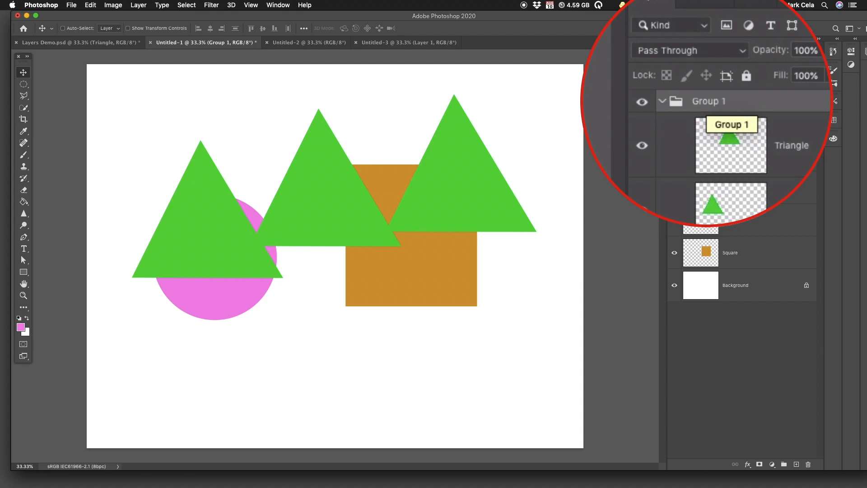
double_click(707, 100)
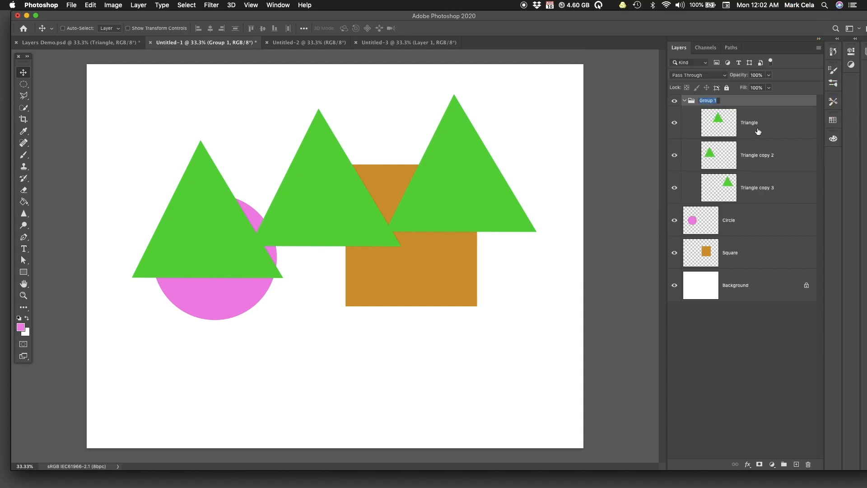
type("Triangles")
key("Return")
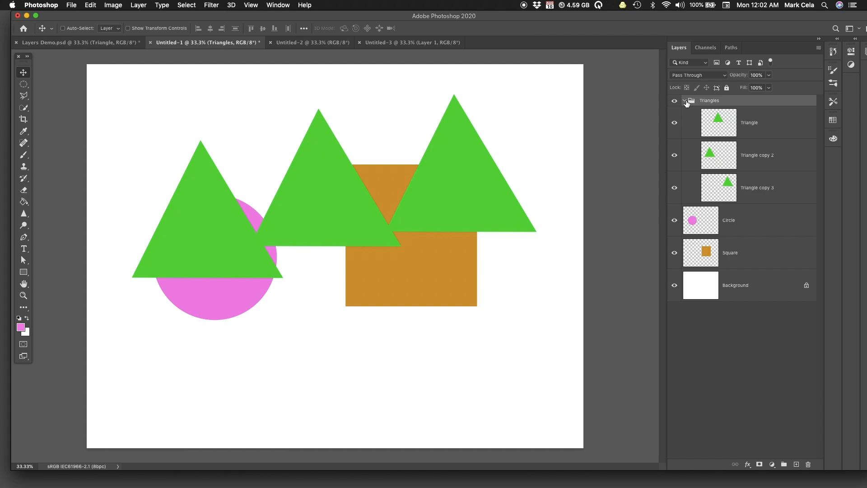
left_click(685, 101)
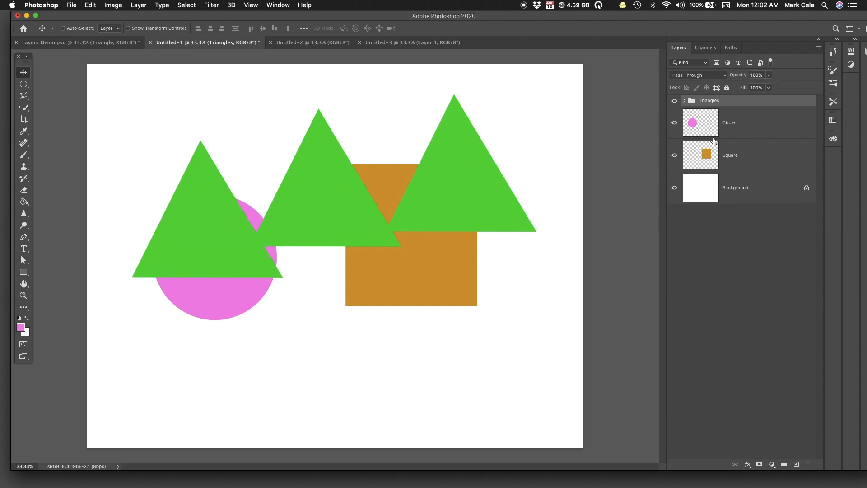
Hide the Triangle and Triangle copy 2 layers inside the Triangles group, and show both again.
left_click(686, 101)
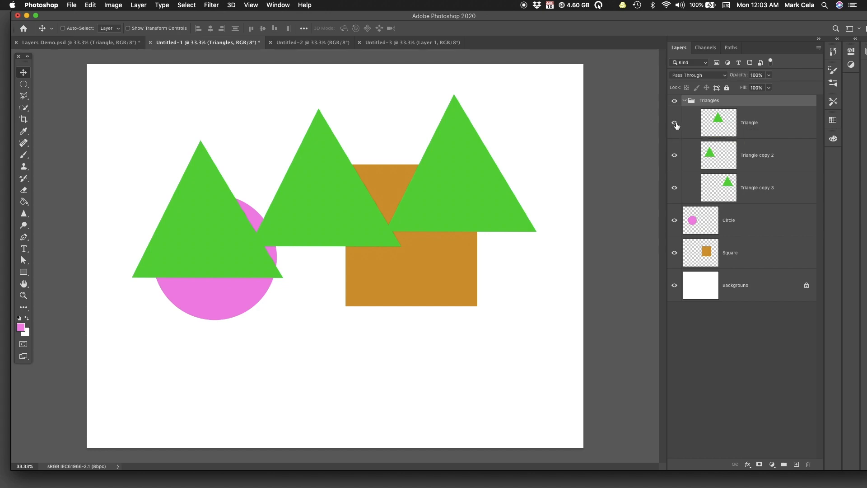
left_click(675, 123)
left_click(675, 156)
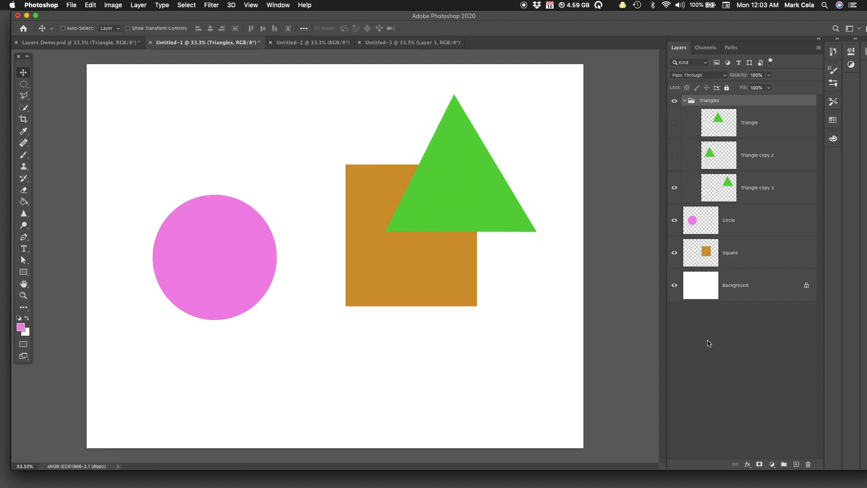
left_click(674, 158)
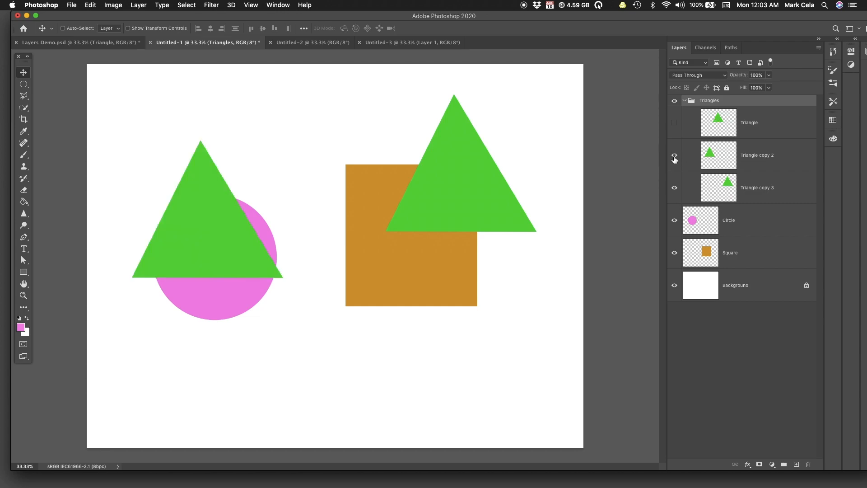
left_click(674, 123)
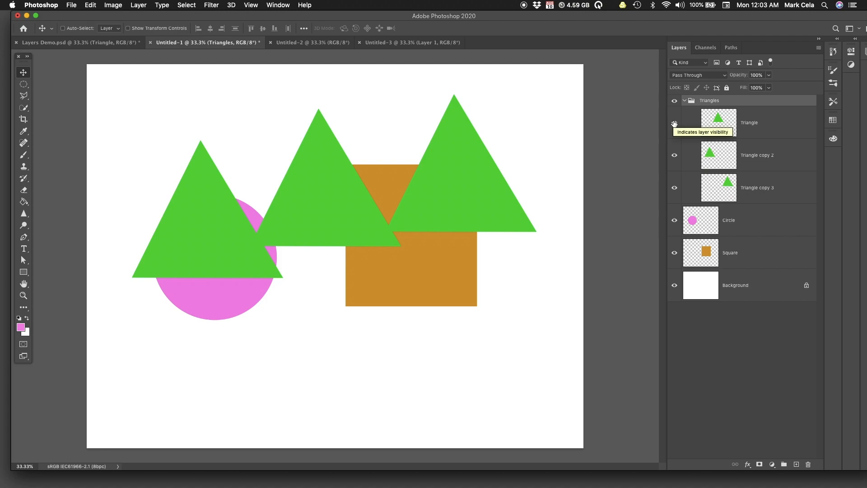
Collapse the Triangles group, hide the whole group at once and show it again.
left_click(684, 101)
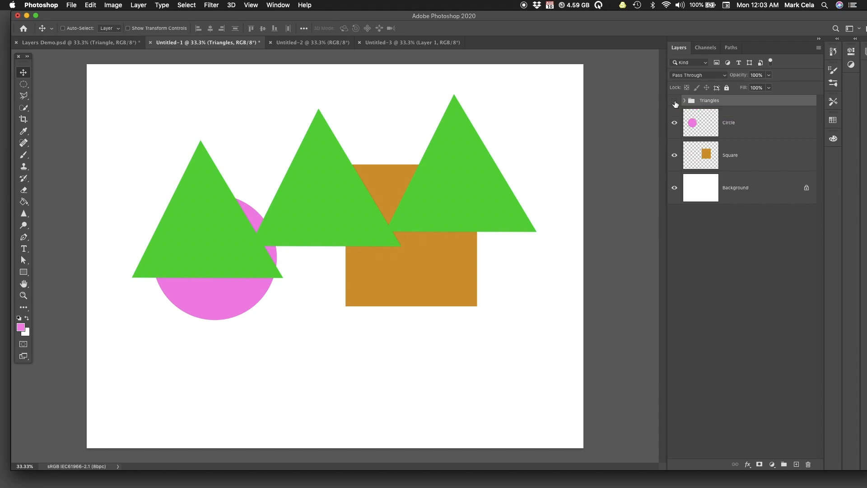
left_click(675, 102)
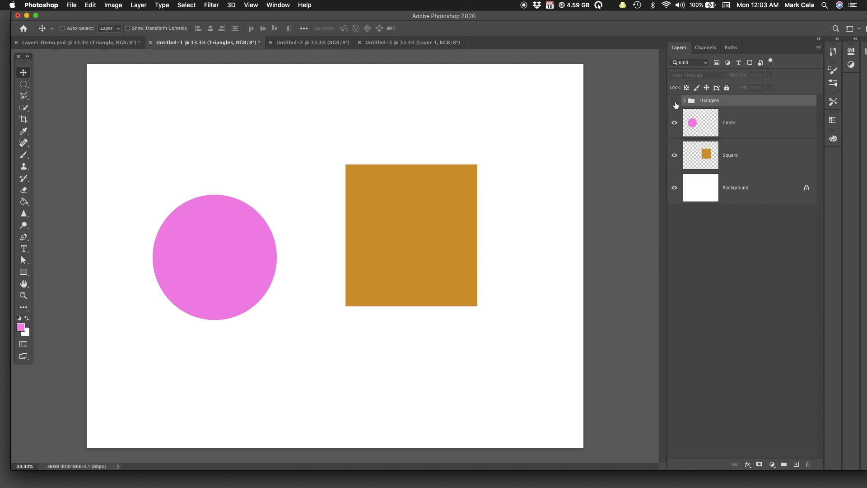
left_click(675, 103)
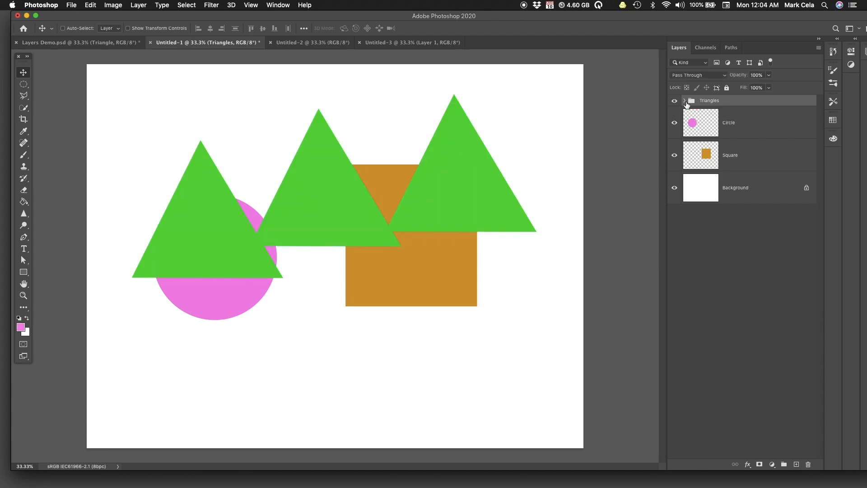
Duplicate the entire Triangles group and expand both the original and the duplicate group.
left_click(685, 101)
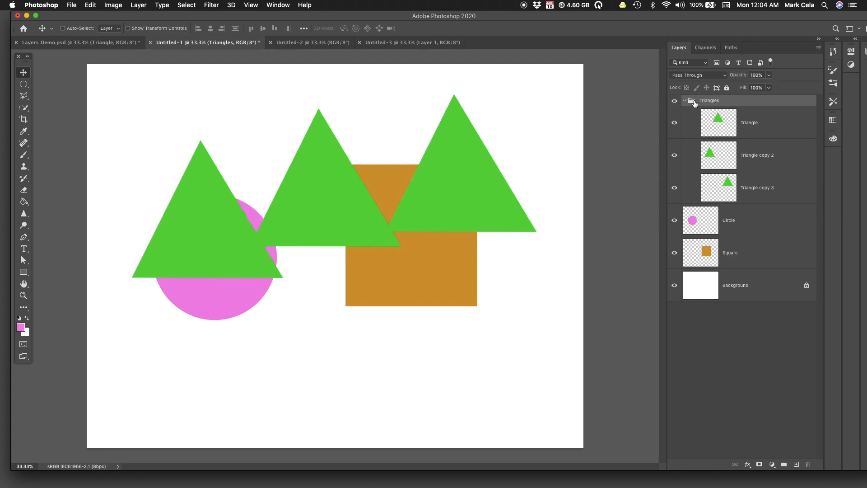
left_click(684, 101)
left_click_drag(711, 103, 798, 466)
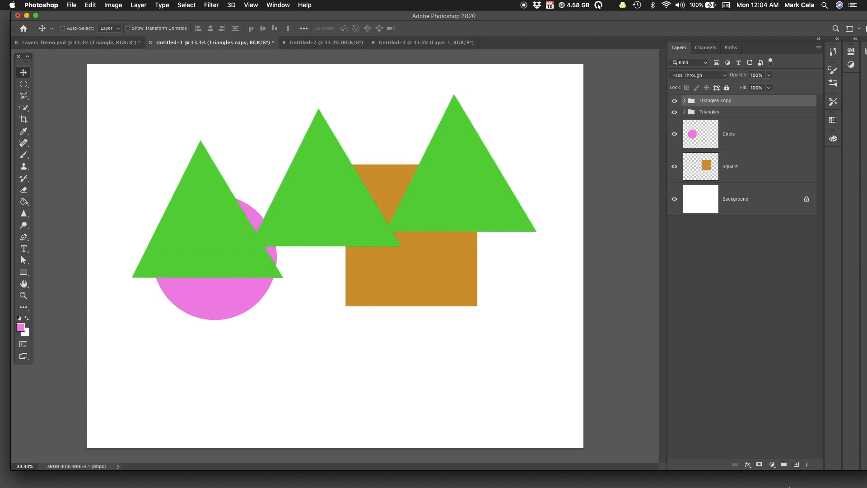
left_click(685, 112)
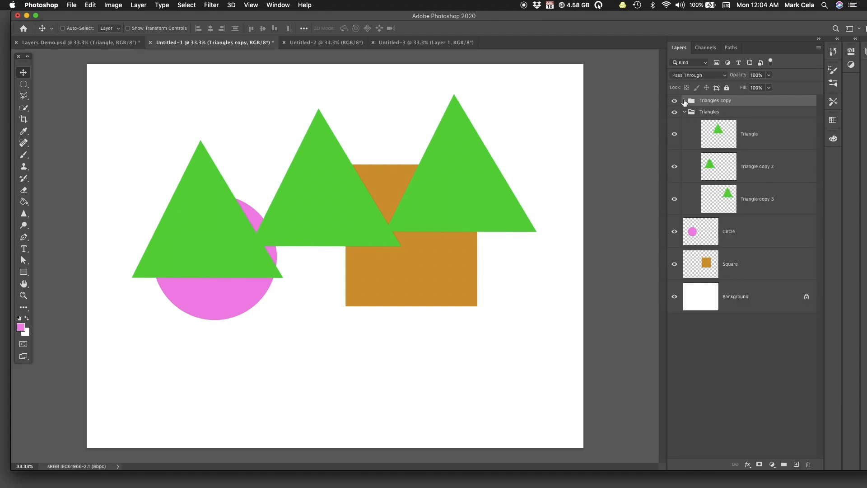
left_click(685, 101)
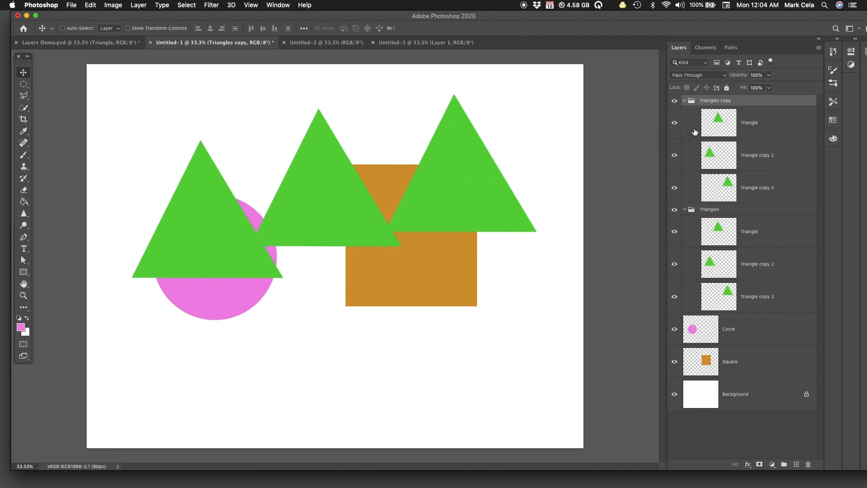
In the duplicate group, move Triangle to the canvas's lower centre, Triangle copy 2 to the upper left-centre and Triangle copy 3 to the lower right.
left_click(723, 128)
left_click_drag(300, 259, 459, 326)
left_click(727, 160)
left_click_drag(380, 206, 438, 143)
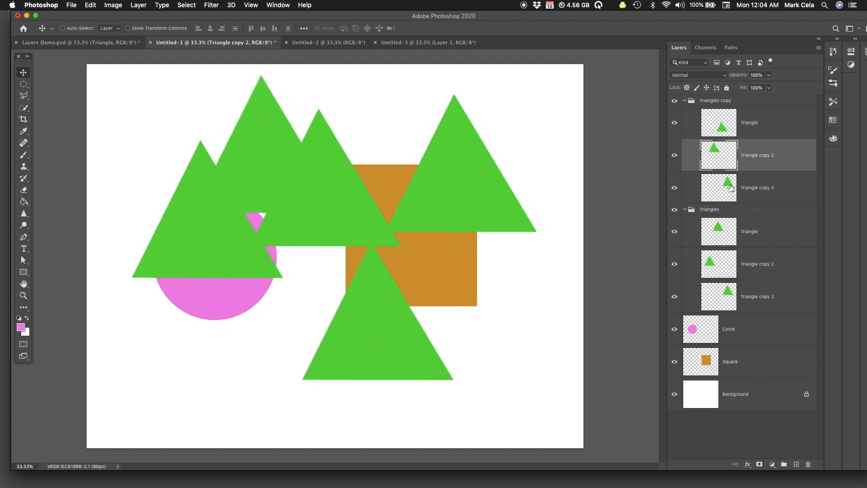
left_click(455, 186, "super")
left_click_drag(455, 187, 422, 316)
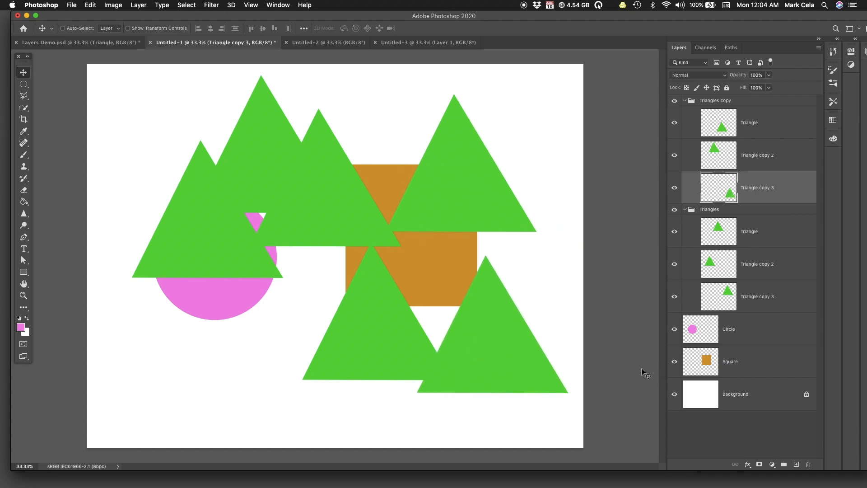
Collapse both triangle groups and delete the Triangles copy group with its contents.
left_click(684, 210)
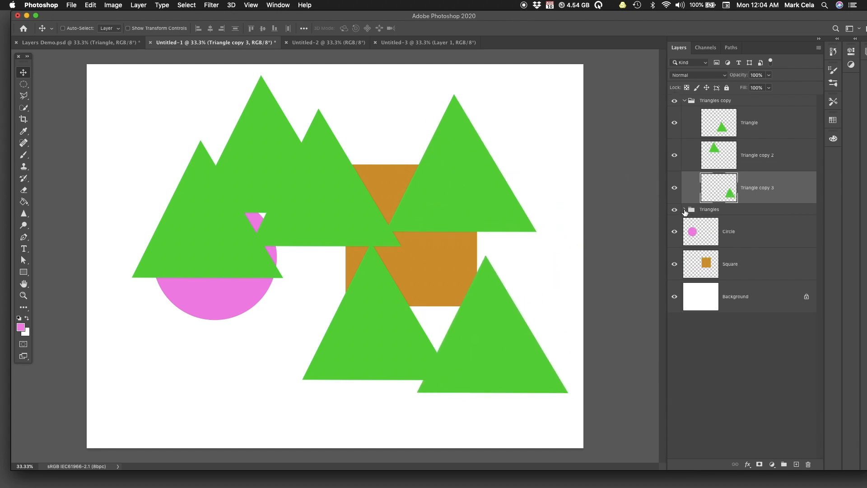
left_click(685, 101)
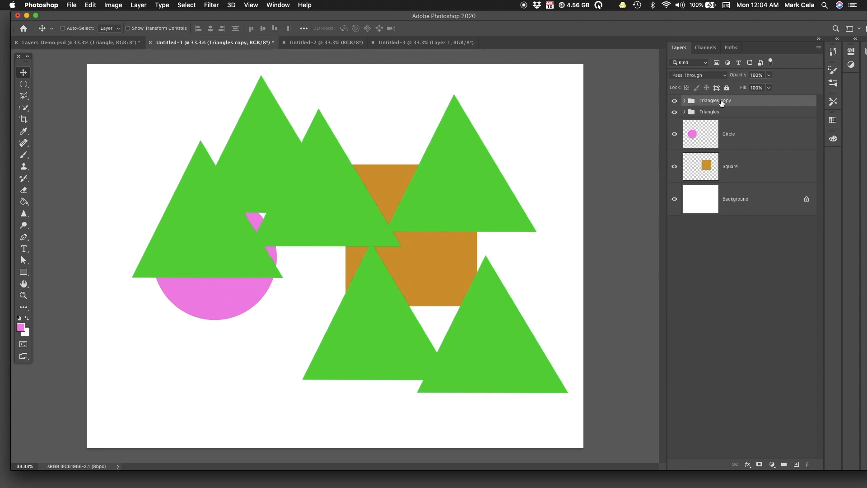
left_click_drag(720, 101, 807, 463)
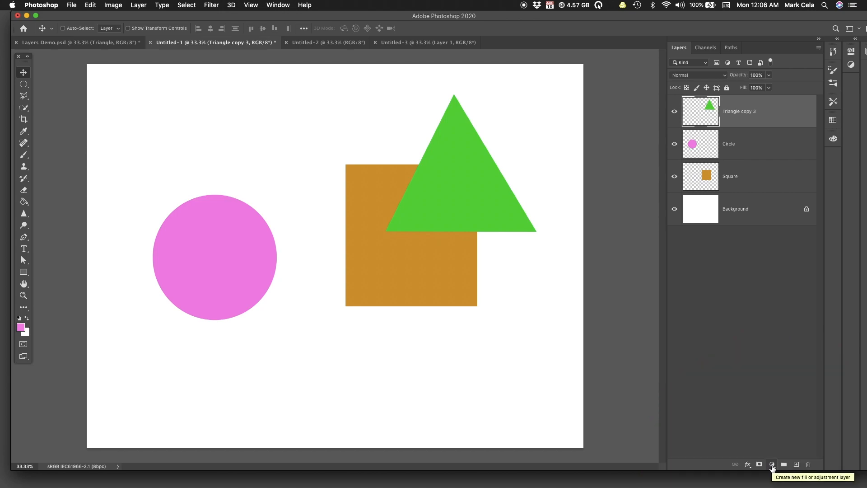
Compare the available image adjustments with the adjustment layer types, and add a Selective Color adjustment layer above Triangle copy 3.
left_click(773, 465)
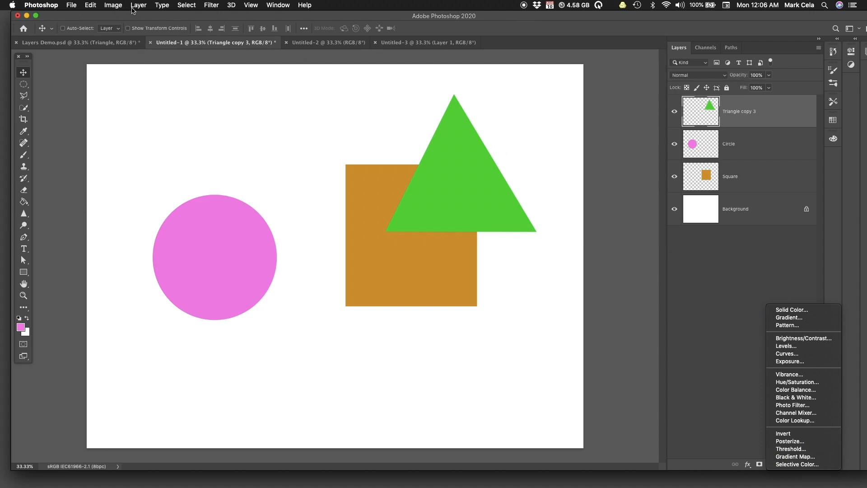
left_click(116, 6)
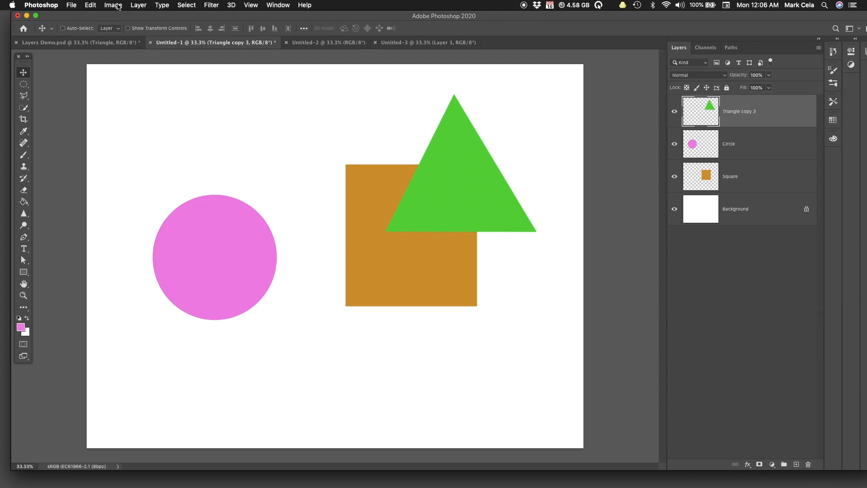
left_click(113, 5)
mouse_move(126, 28)
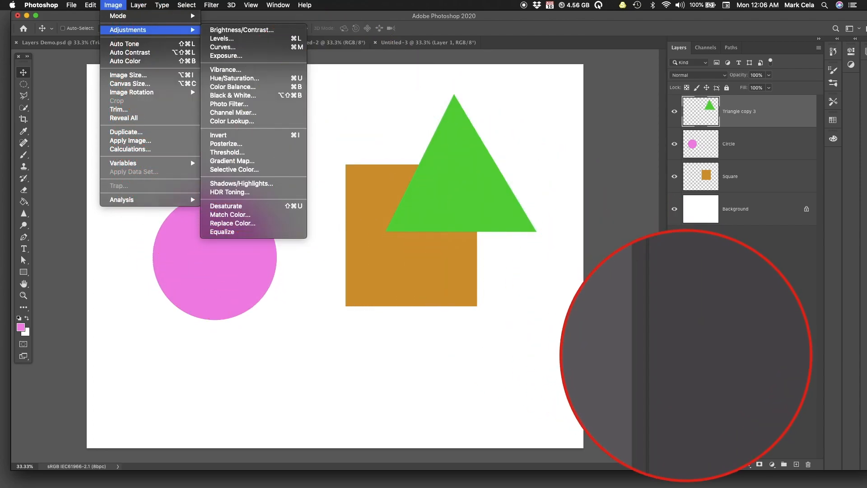
left_click(773, 465)
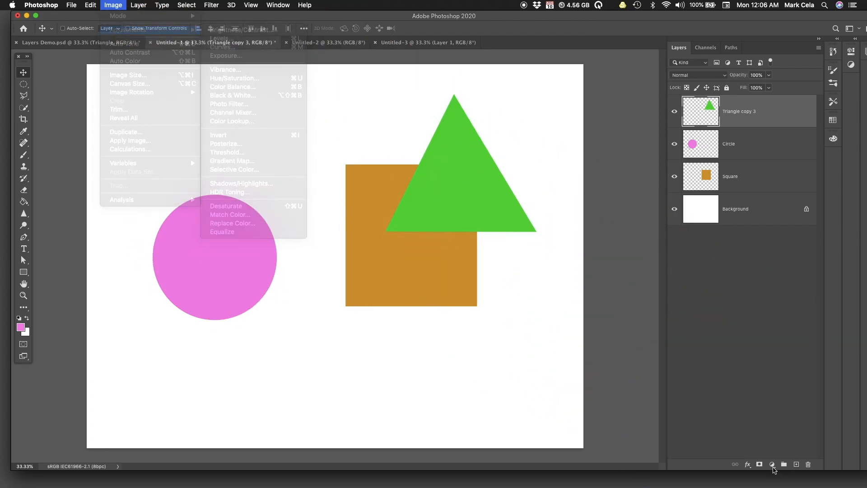
left_click(773, 465)
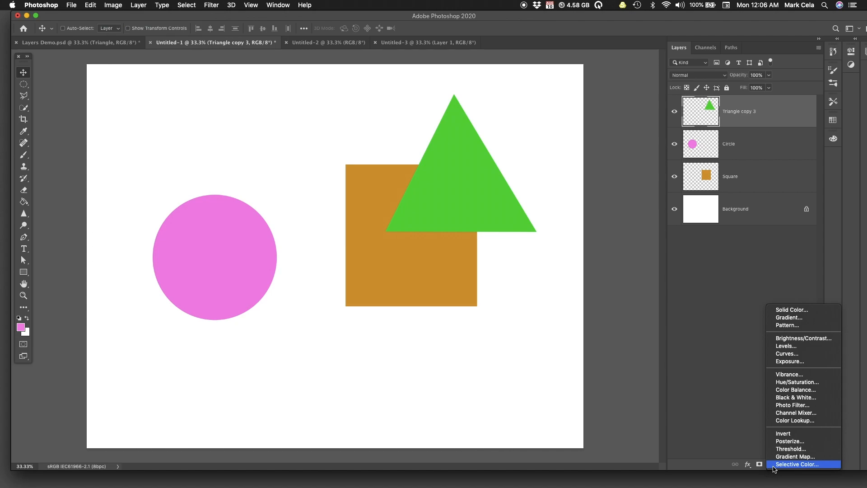
left_click(773, 465)
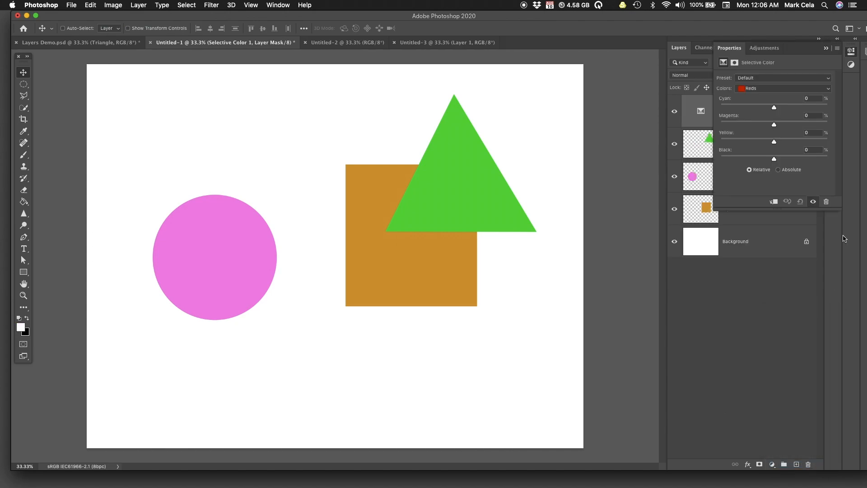
Undo the addition of the Selective Color adjustment layer above Triangle copy 3.
left_click(826, 47)
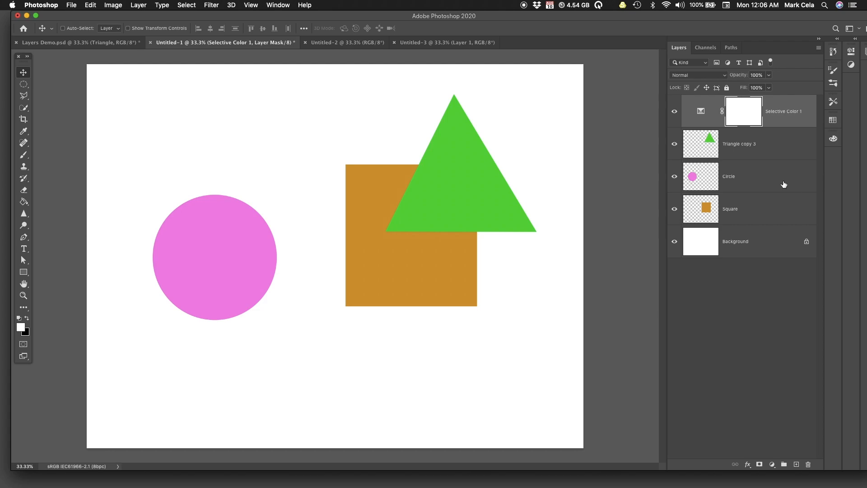
key("super+z")
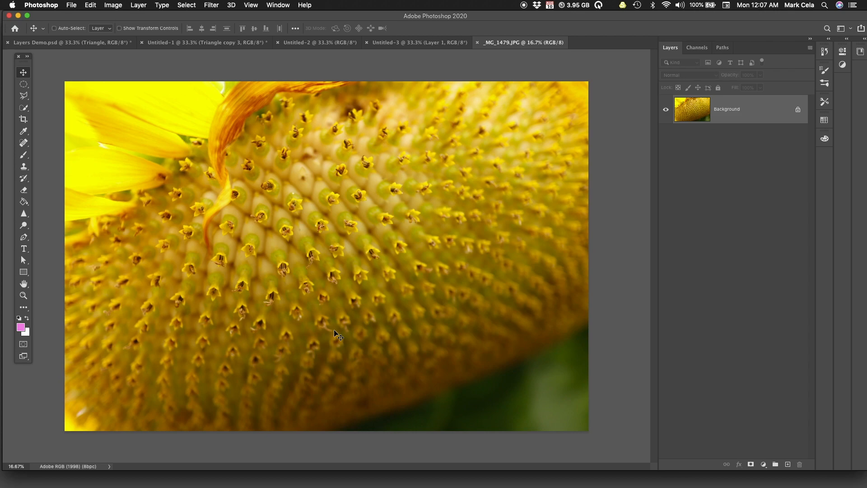
Apply a direct Hue/Saturation adjustment to the sunflower photo's Background layer, shifting the hue far enough to turn the yellow flower blue.
left_click(114, 6)
mouse_move(129, 30)
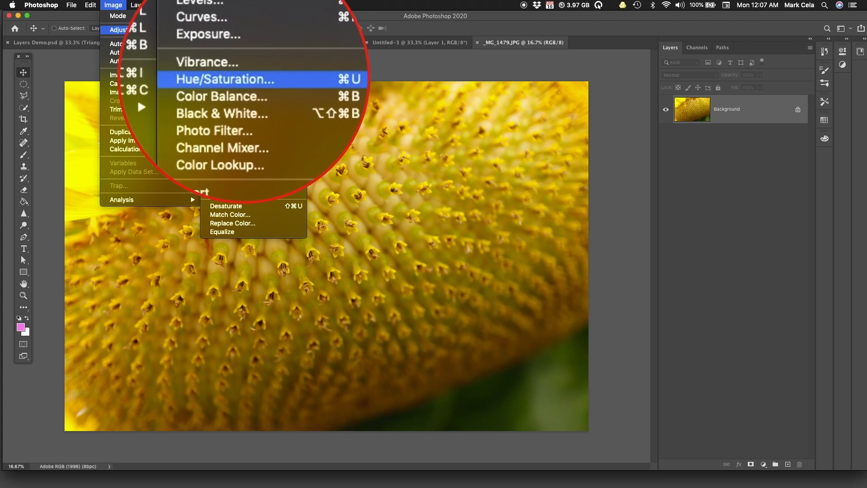
left_click(256, 81)
left_click_drag(678, 144, 559, 162)
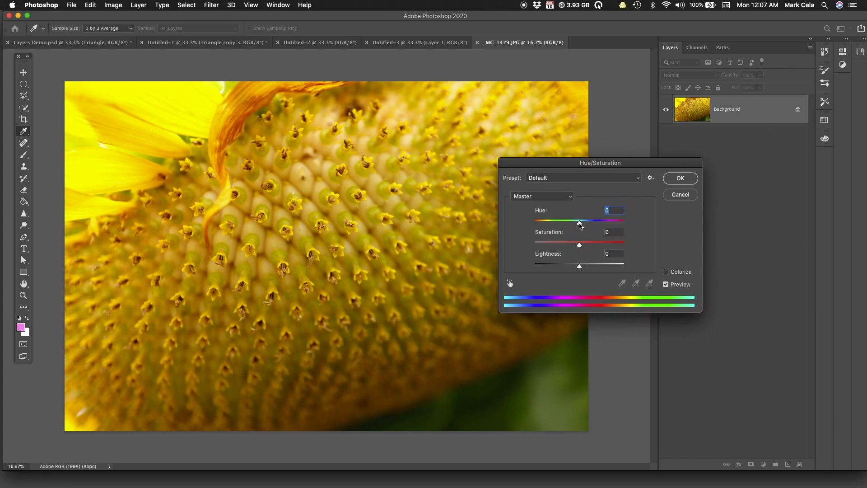
left_click_drag(580, 222, 620, 229)
key("Return")
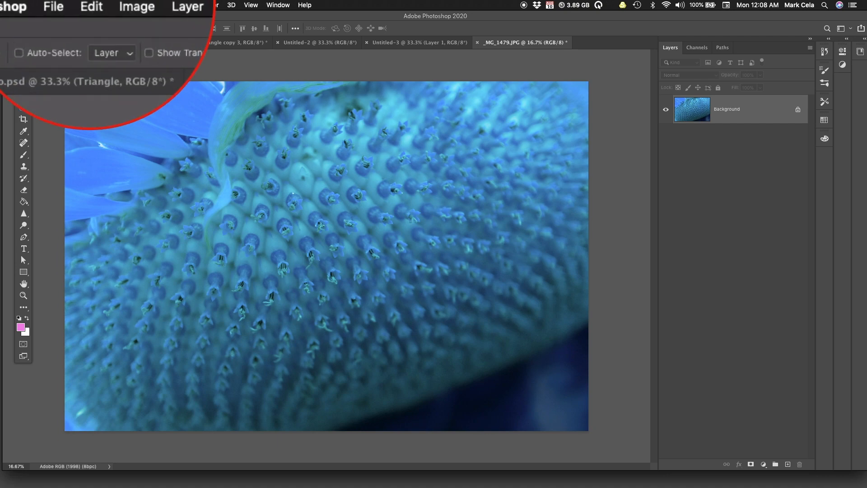
Undo the direct Hue/Saturation adjustment on the sunflower photo and redo it.
left_click(91, 6)
left_click(121, 18)
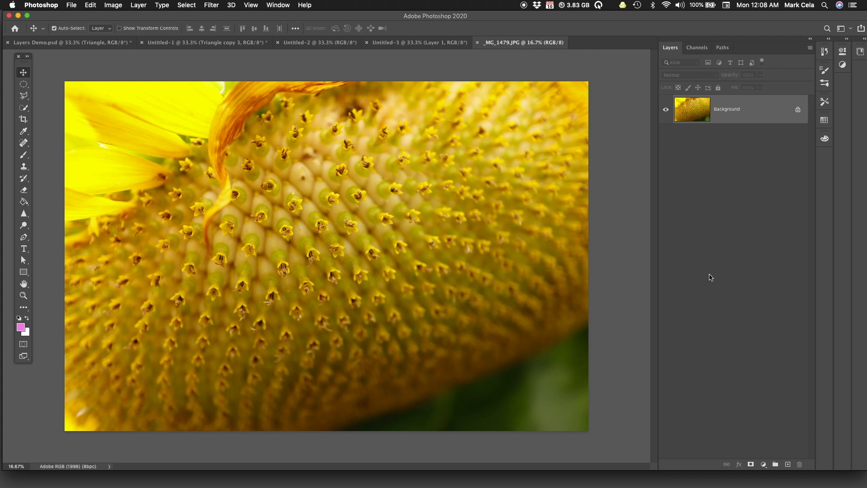
left_click(91, 5)
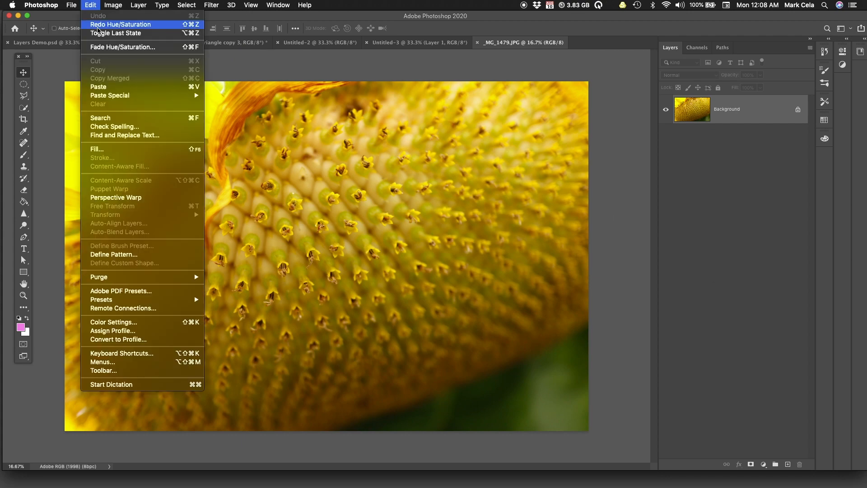
left_click(97, 25)
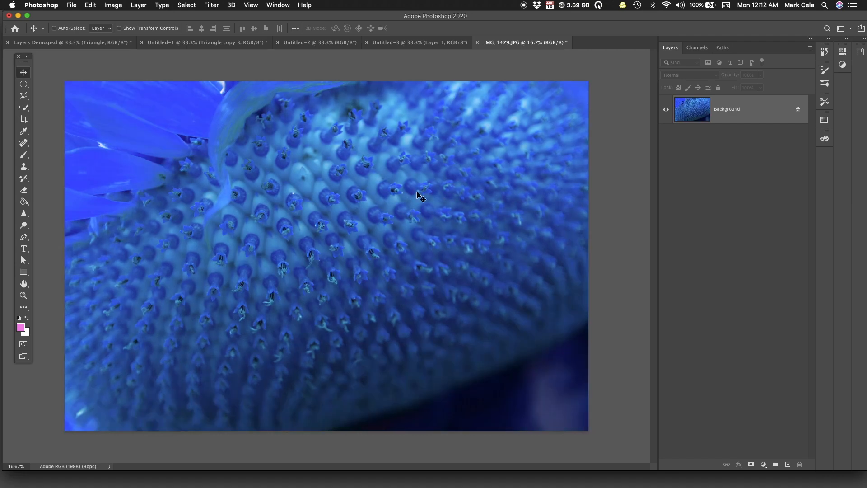
Reopen Hue/Saturation on the recolored sunflower photo, leave it without a new change, and undo the direct hue shift.
left_click(115, 5)
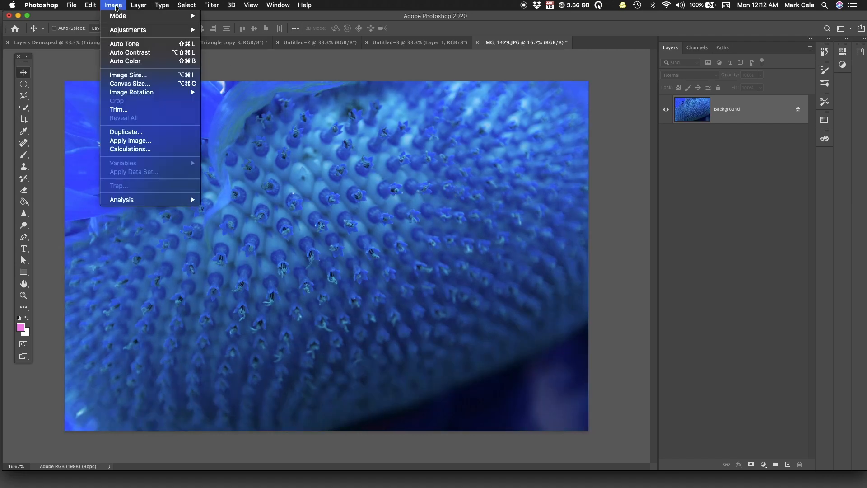
mouse_move(116, 19)
mouse_move(155, 31)
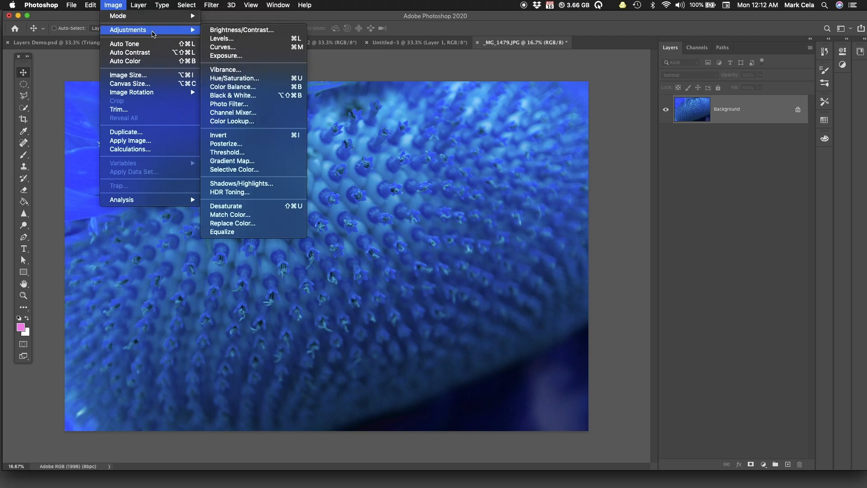
left_click(244, 78)
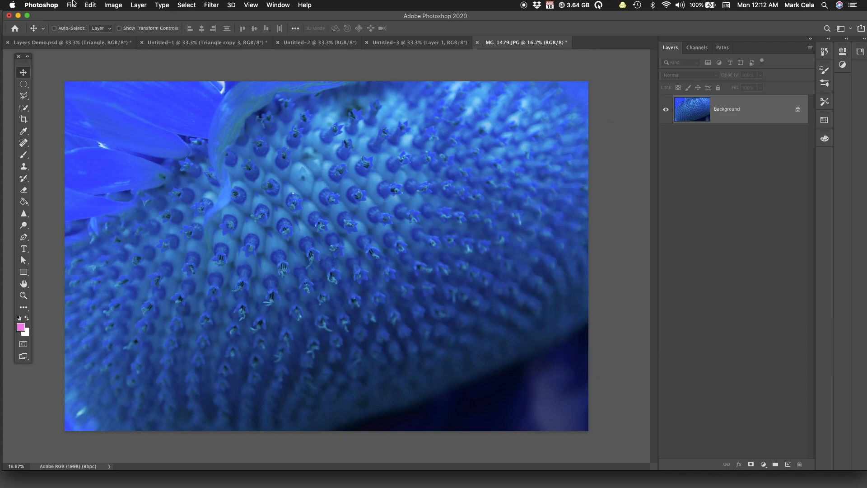
left_click(92, 5)
left_click(99, 15)
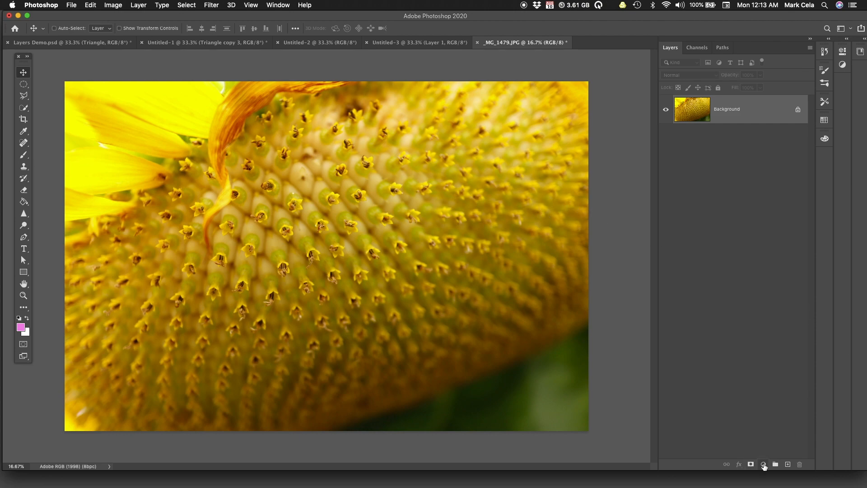
Add a Hue/Saturation adjustment layer above the sunflower Background layer and set its Hue to +166.
left_click(763, 465)
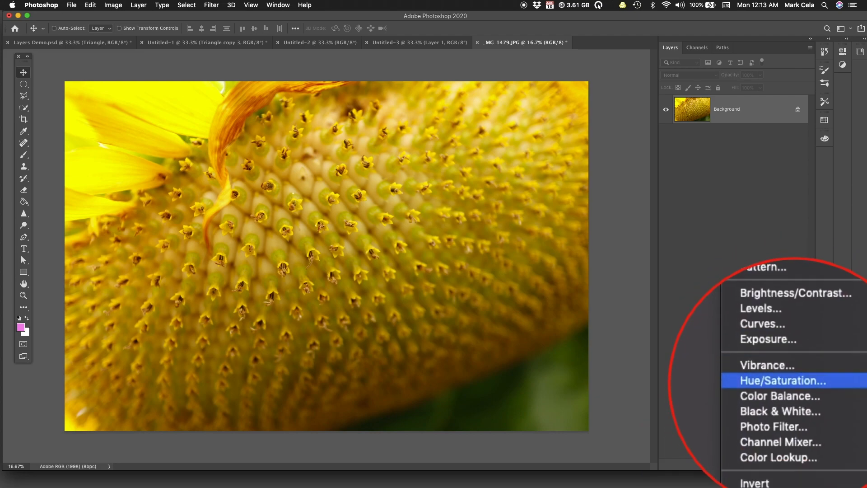
left_click(784, 380)
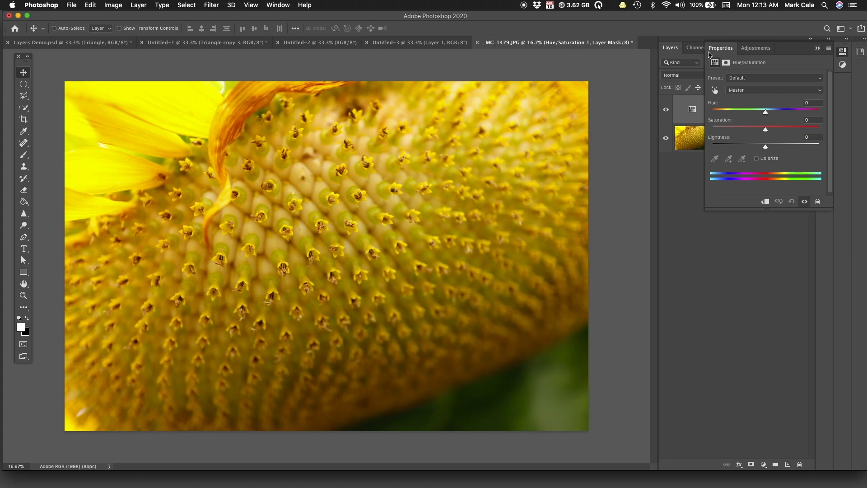
left_click(817, 48)
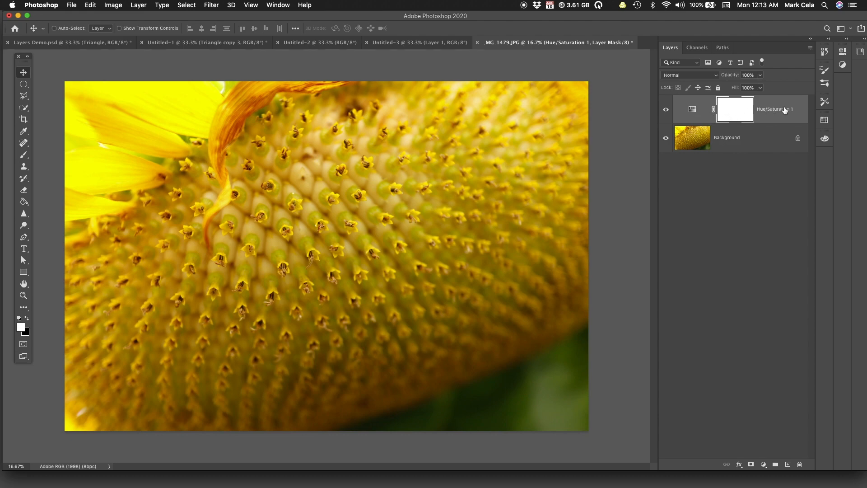
left_click(843, 52)
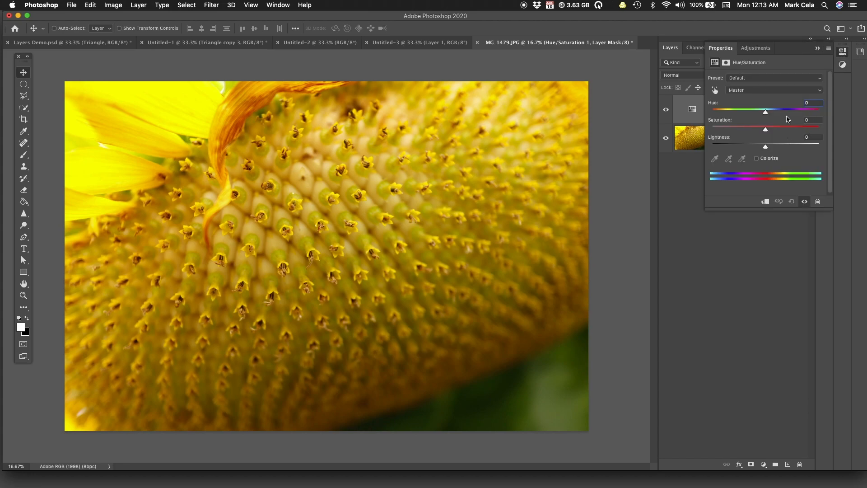
left_click_drag(766, 115, 817, 113)
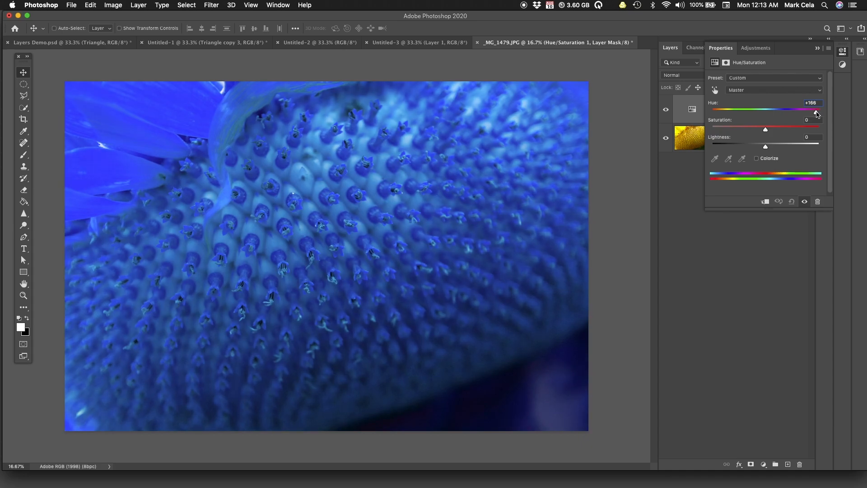
left_click(732, 270)
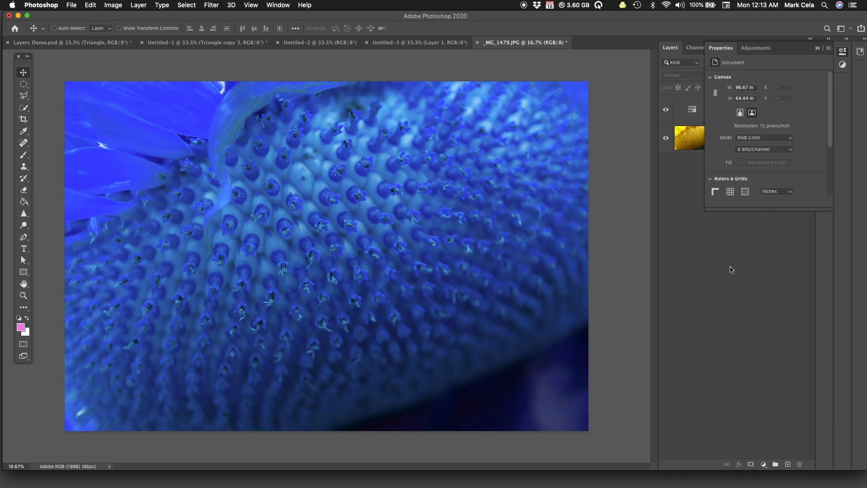
left_click(818, 48)
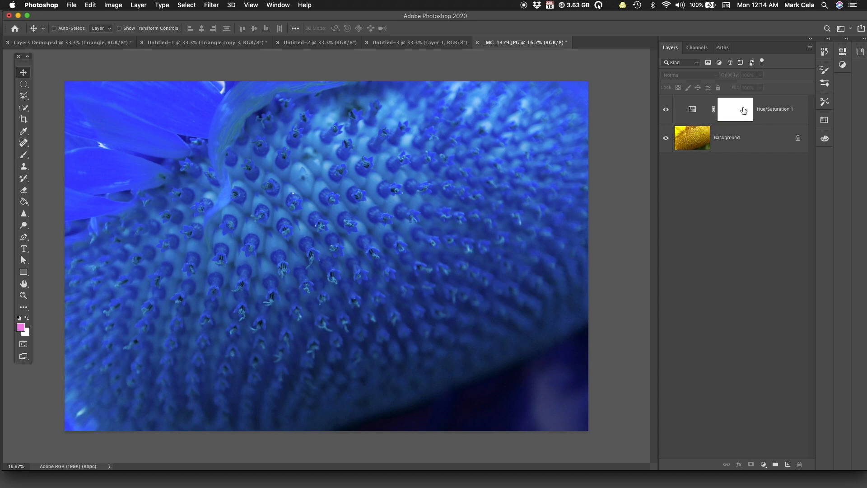
Toggle the Hue/Saturation adjustment layer's visibility off and on twice to compare the photo with and without it.
left_click(666, 111)
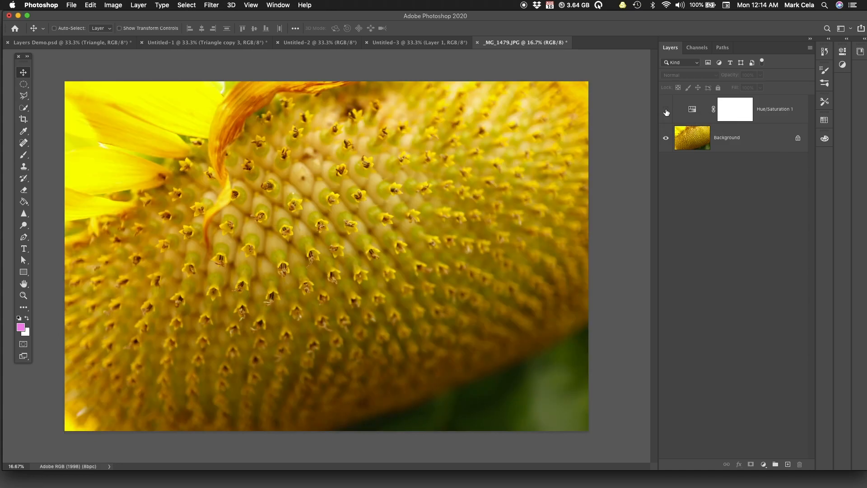
left_click(666, 110)
left_click(666, 110)
left_click(666, 111)
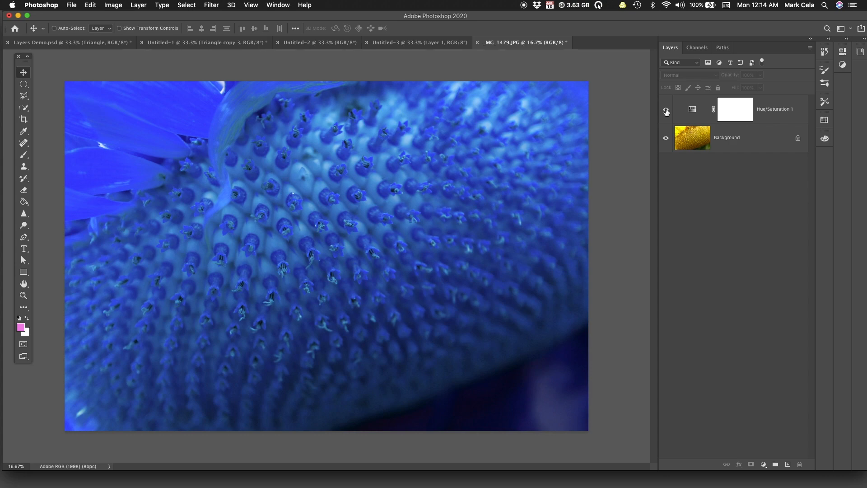
Reopen the Hue/Saturation adjustment layer's settings and set its Hue to +153.
double_click(693, 111)
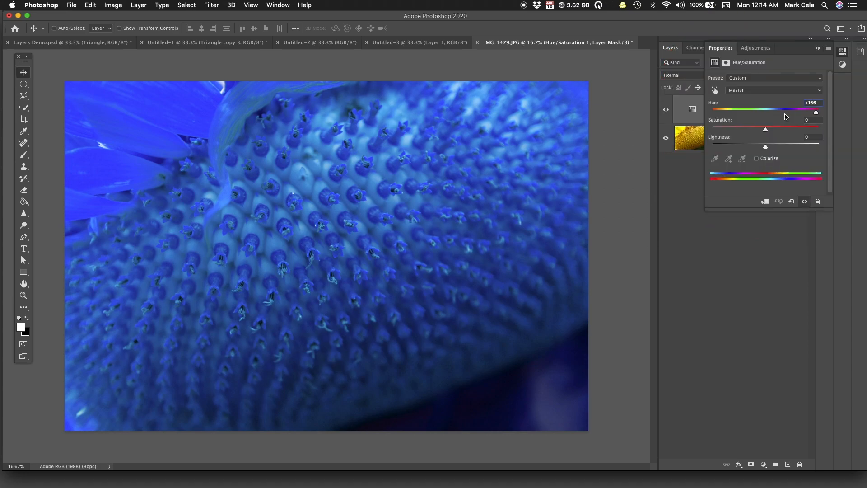
mouse_move(811, 114)
left_mouse_down()
mouse_move(766, 116)
mouse_move(814, 114)
left_mouse_up()
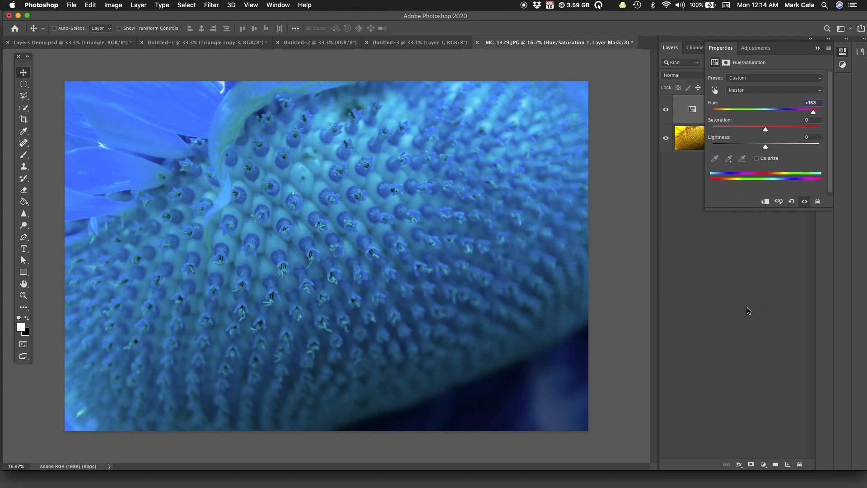
left_click(749, 311)
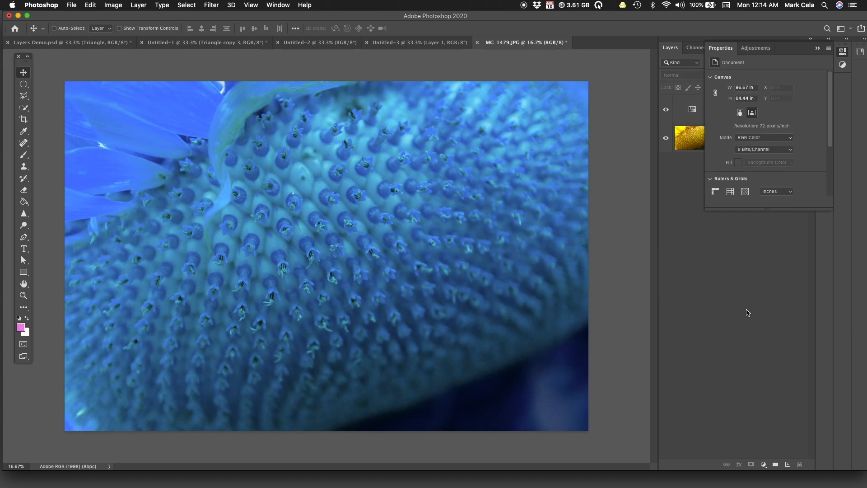
left_click(819, 48)
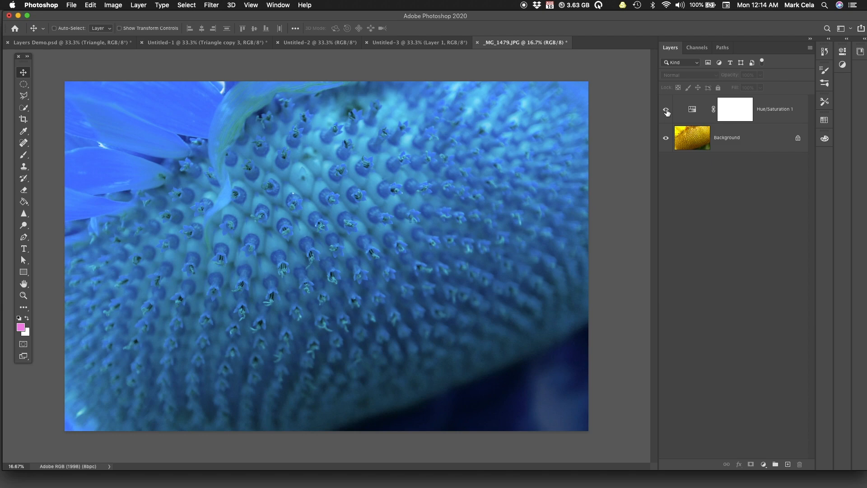
left_click(761, 466)
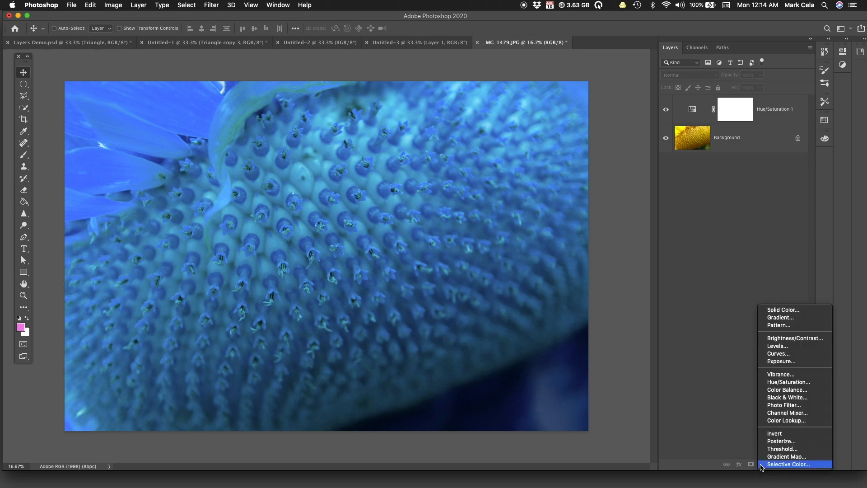
left_click(676, 187)
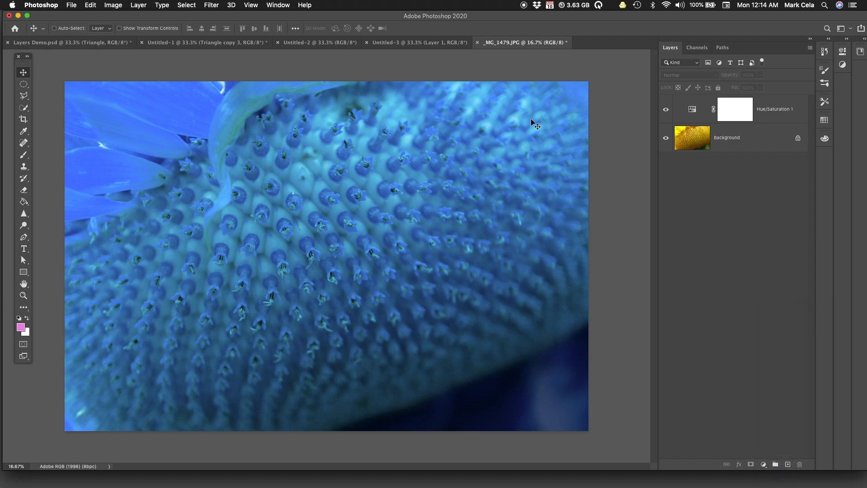
left_click(114, 6)
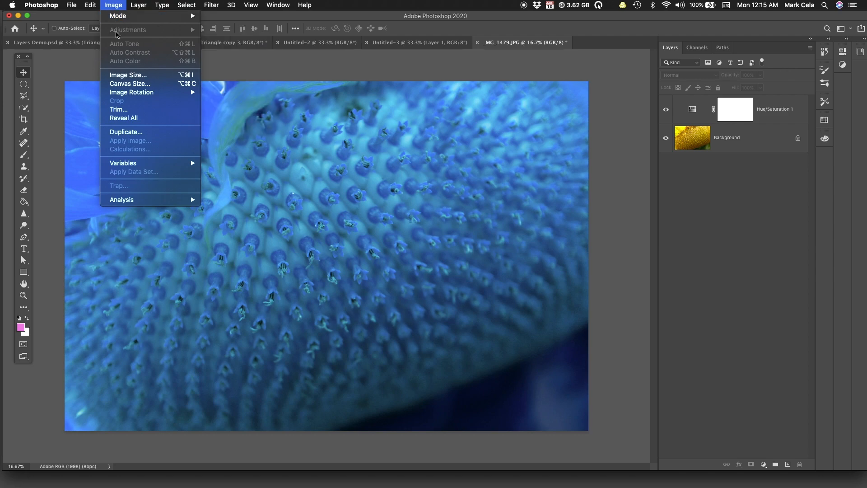
left_click(652, 277)
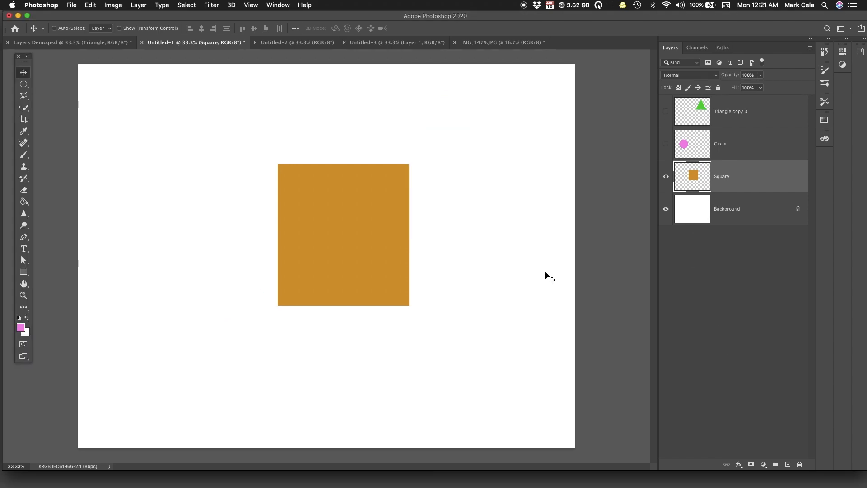
Erase a diagonal band and the upper-left edge of the square on the Square layer, and hide the Background layer to inspect the erased areas.
left_click(24, 190)
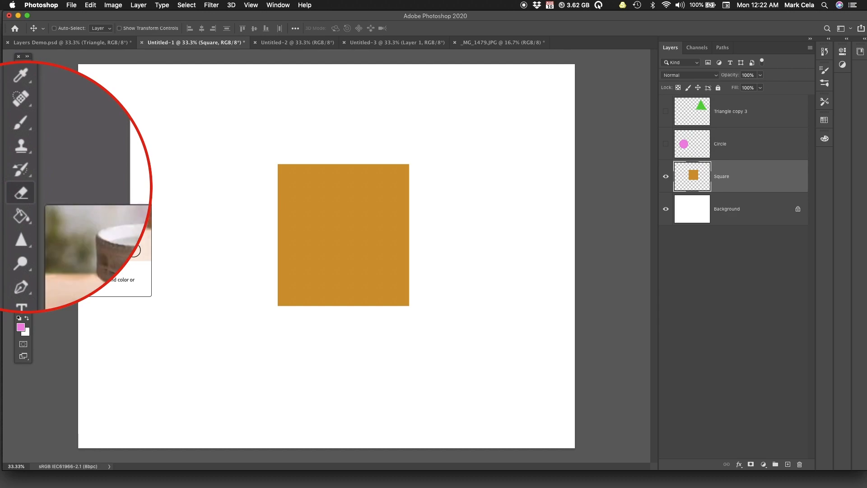
left_click(22, 193)
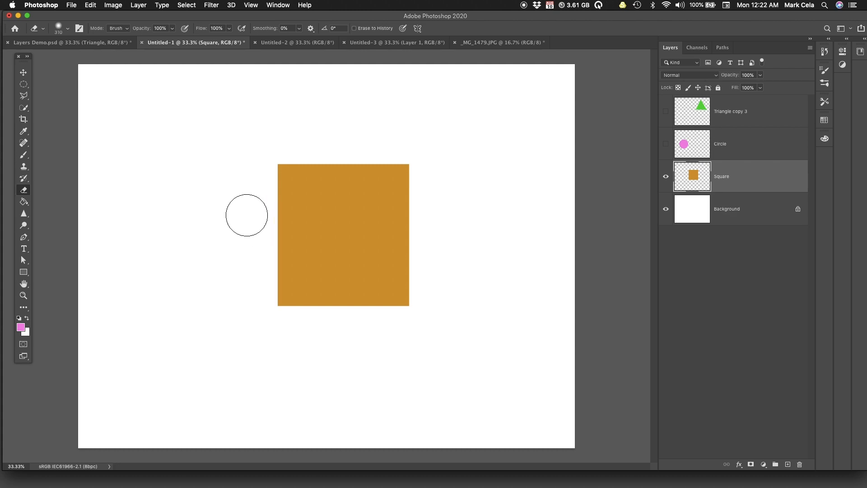
left_click_drag(236, 200, 408, 339)
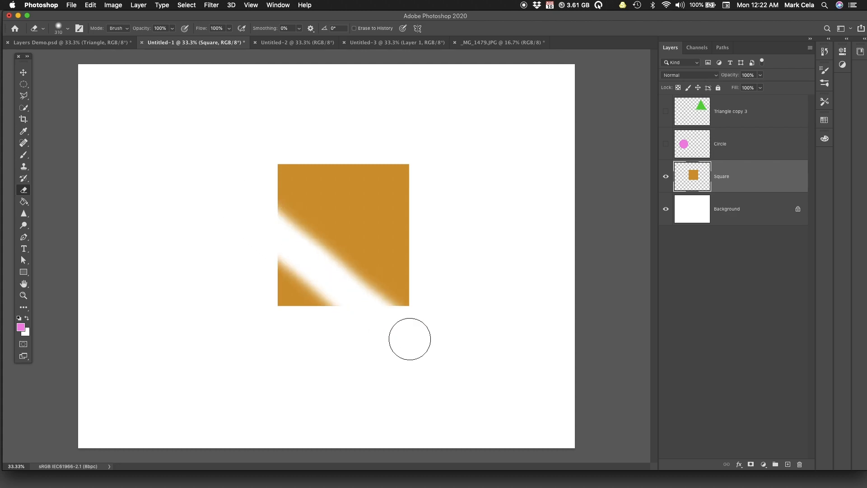
left_click_drag(282, 179, 290, 222)
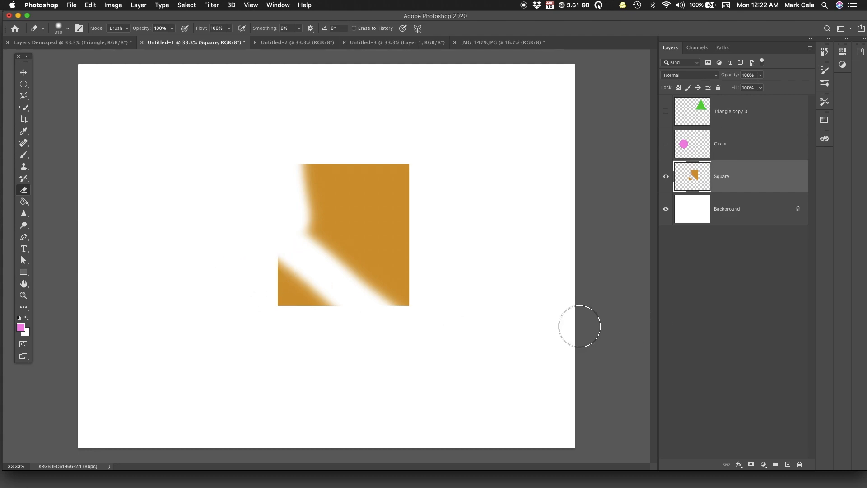
left_click(667, 209)
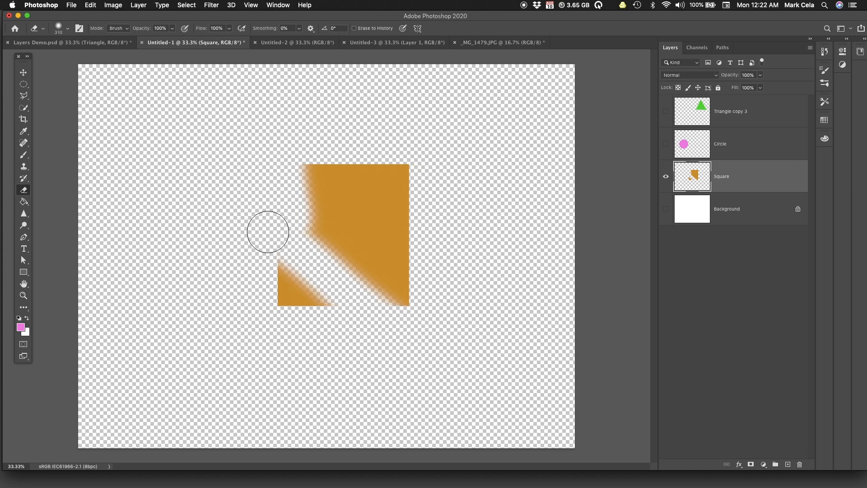
left_click(90, 5)
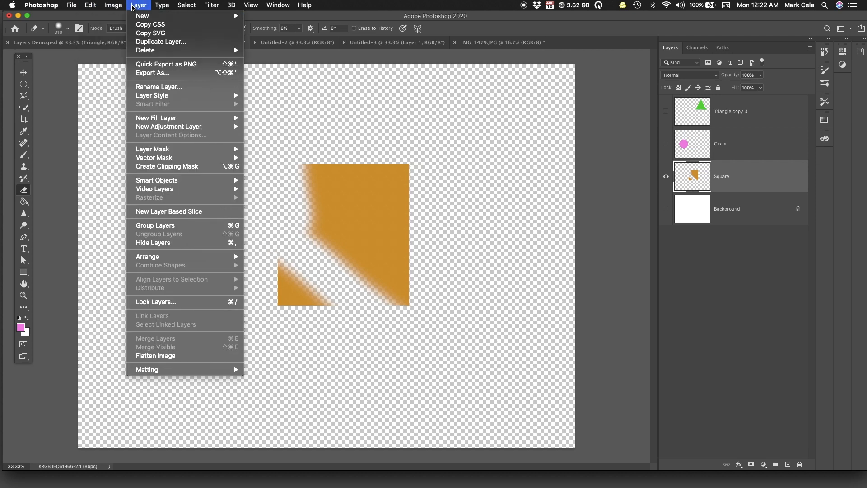
left_click(540, 130)
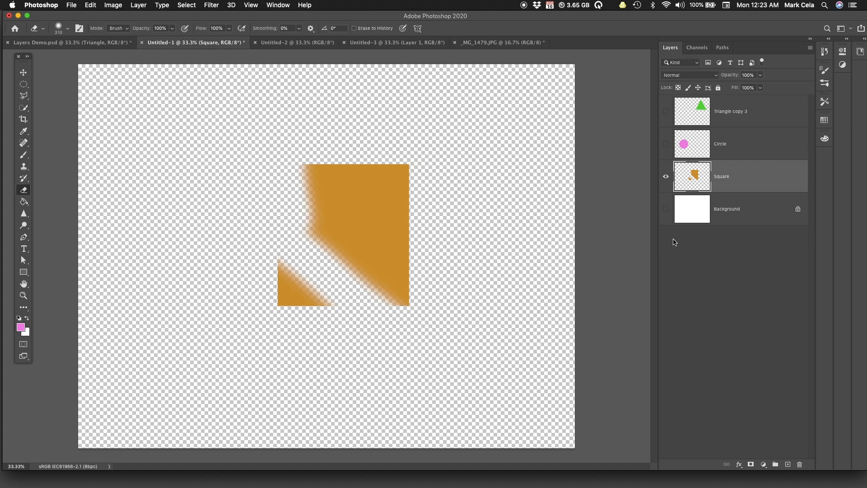
Undo both eraser strokes on the Square layer and show the Background layer again.
key("super+z")
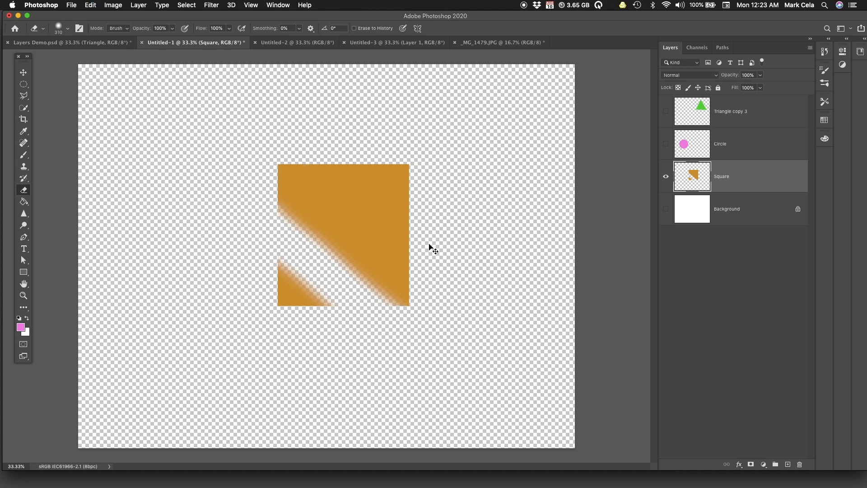
key("super+z")
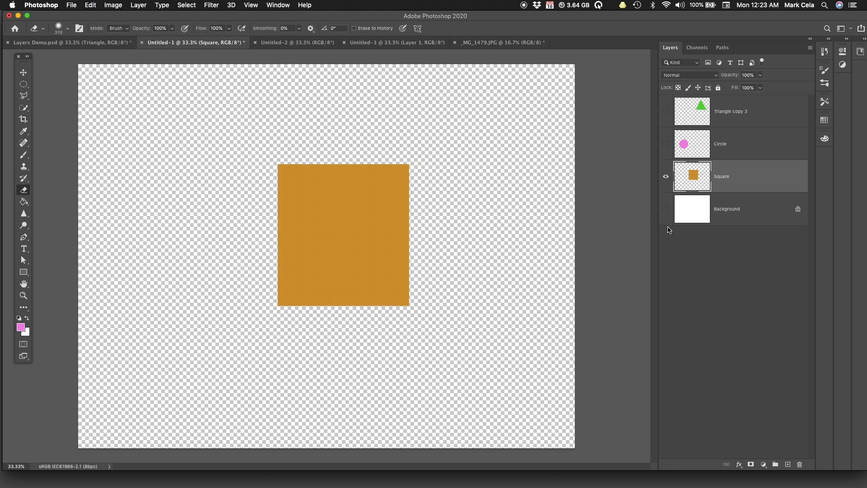
left_click(666, 209)
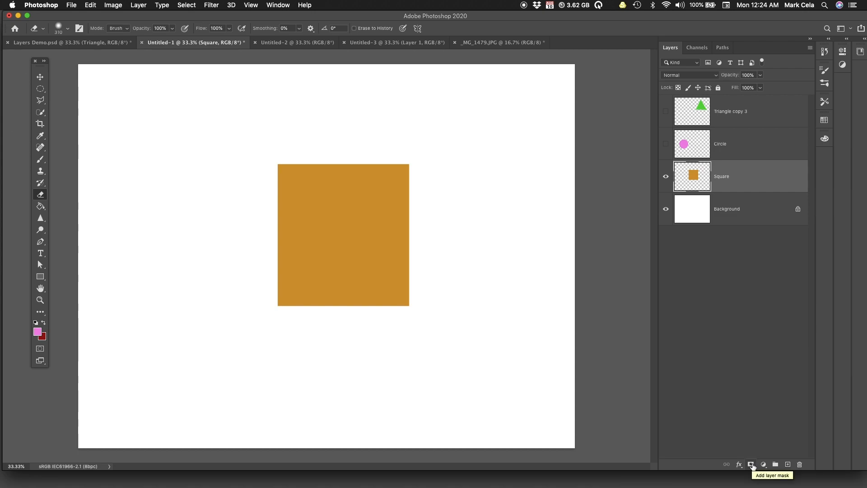
Move the floating toolbar beside the layer list and add a layer mask to the Square layer.
left_click_drag(41, 63, 635, 62)
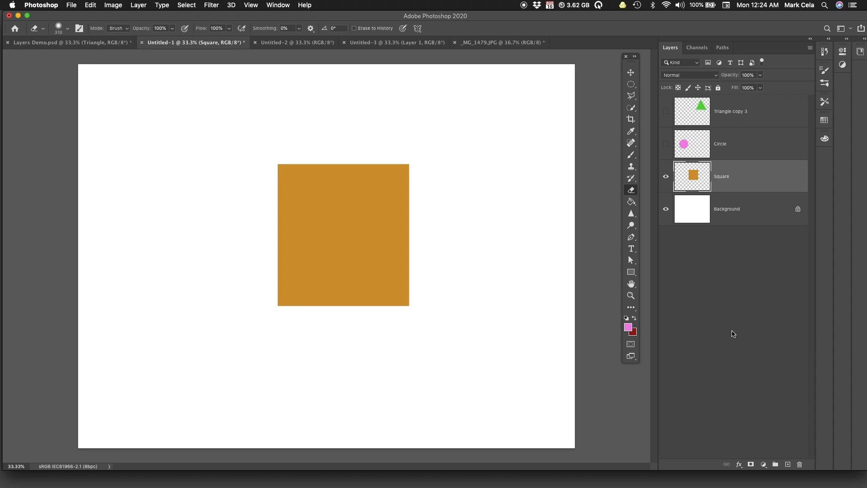
left_click(751, 465)
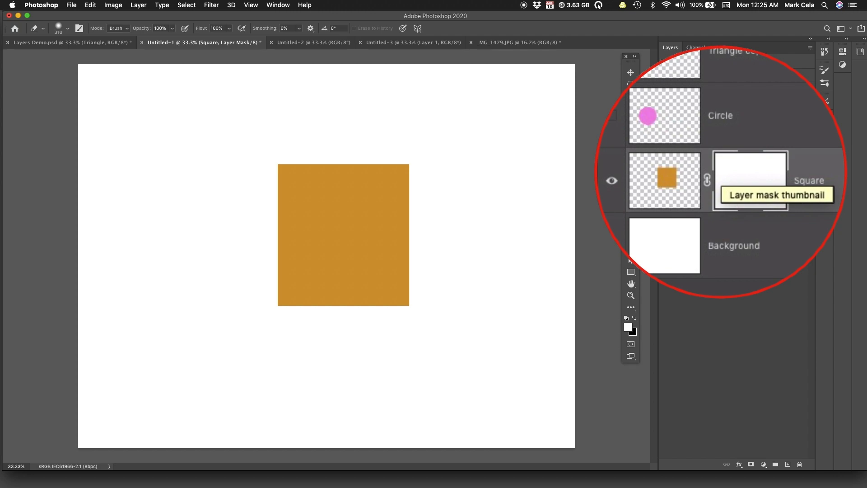
Switch between the Square layer's image and mask to compare the foreground and background colors available for each.
left_click(692, 175)
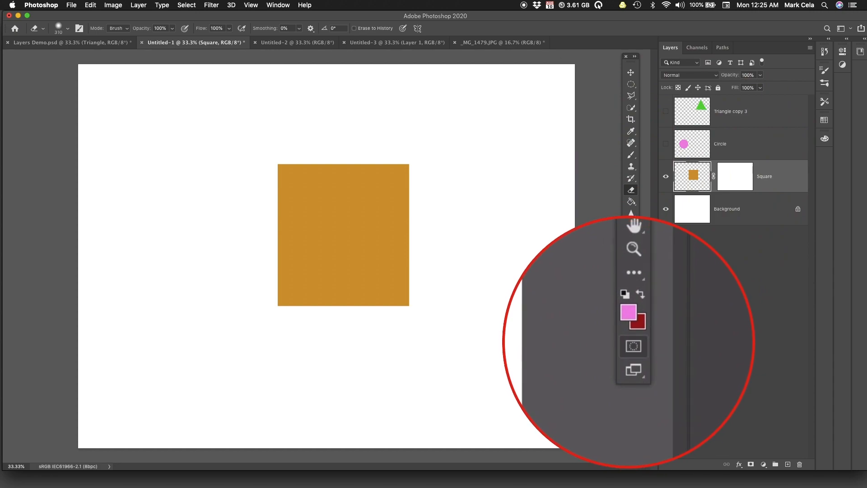
left_click(735, 179)
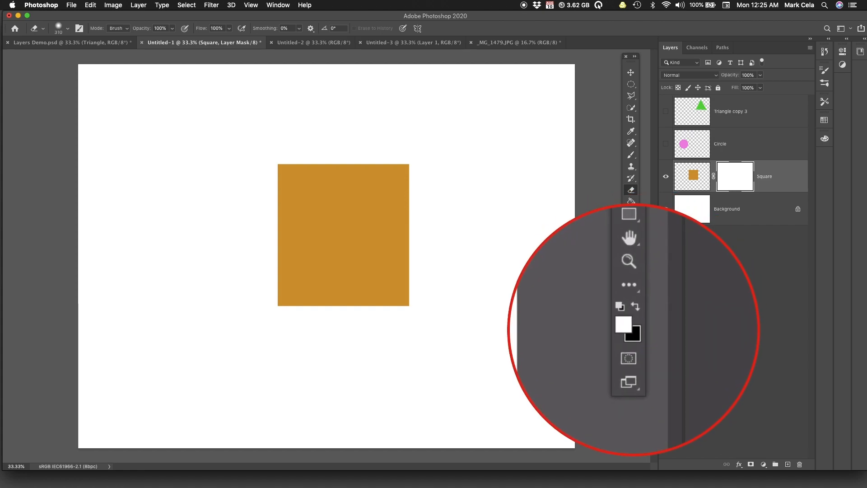
left_click(695, 173)
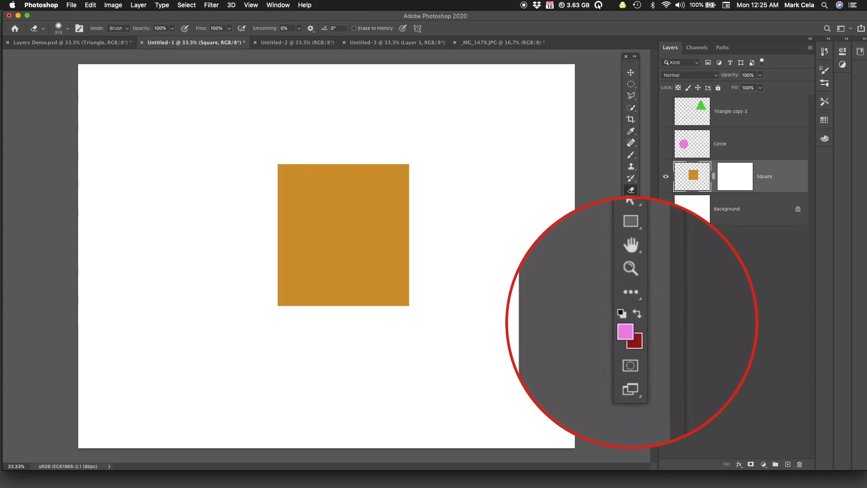
Paint three black strokes across the square on its layer mask with the brush reduced to 187, and check them with the Background layer hidden and shown.
left_click(728, 182)
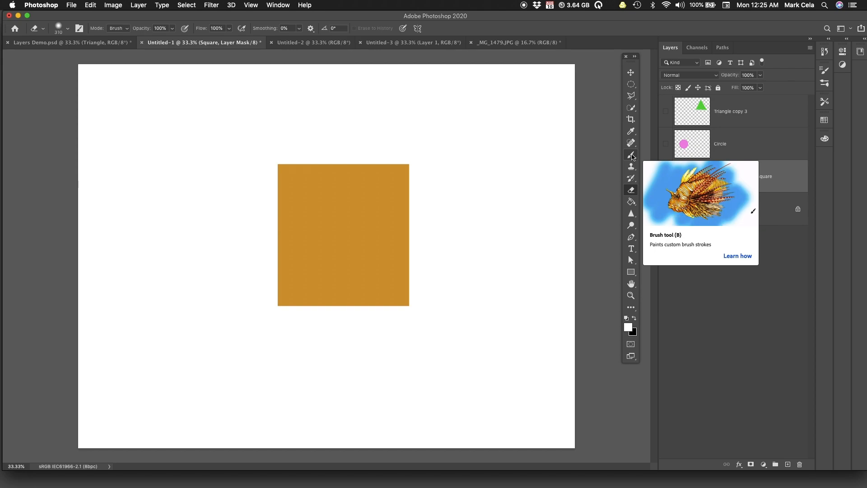
left_click(632, 156)
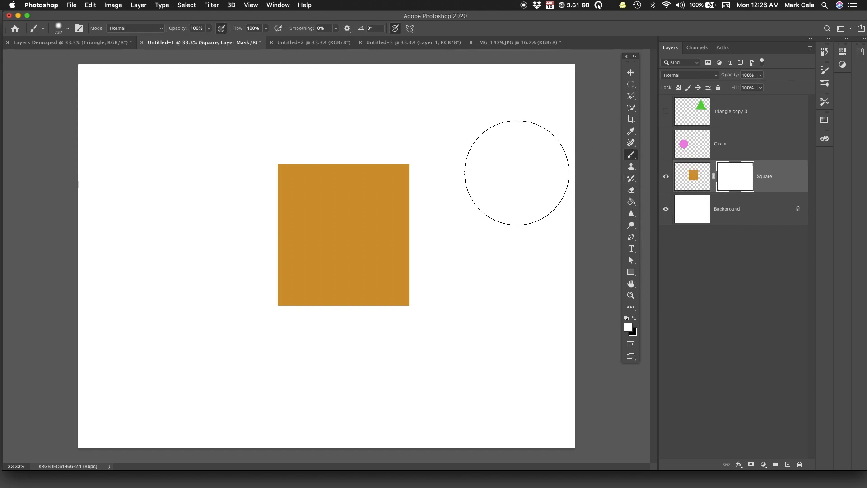
left_click_drag(517, 217, 478, 212, "ctrl+alt")
left_click(634, 317)
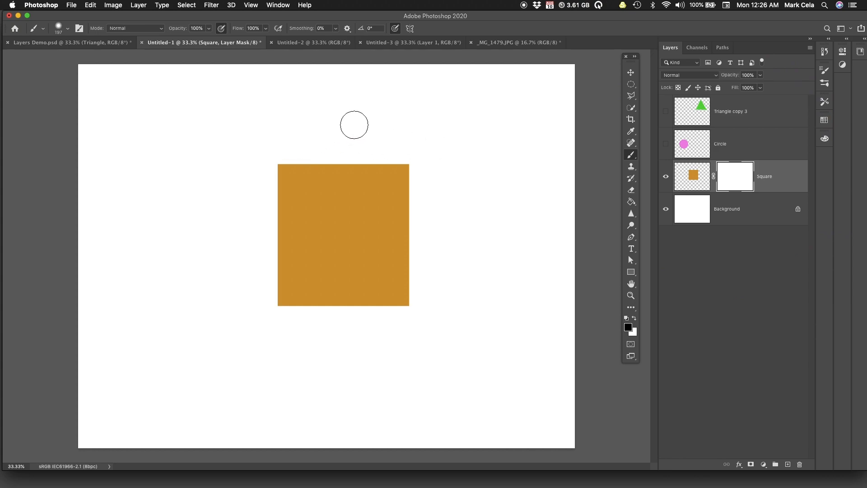
mouse_move(366, 113)
left_mouse_down()
mouse_move(341, 158)
mouse_move(307, 190)
mouse_move(189, 248)
mouse_move(250, 272)
mouse_move(344, 286)
mouse_move(443, 250)
left_mouse_up()
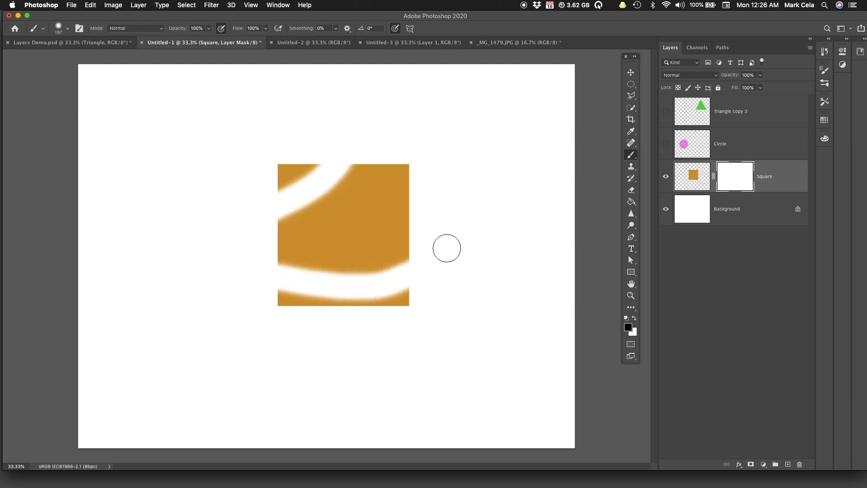
mouse_move(435, 220)
left_mouse_down()
mouse_move(380, 211)
mouse_move(203, 246)
left_mouse_up()
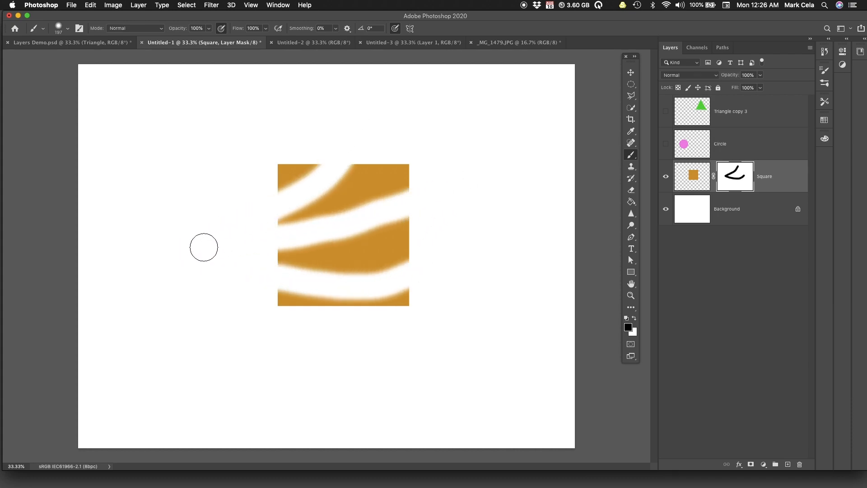
left_click(666, 209)
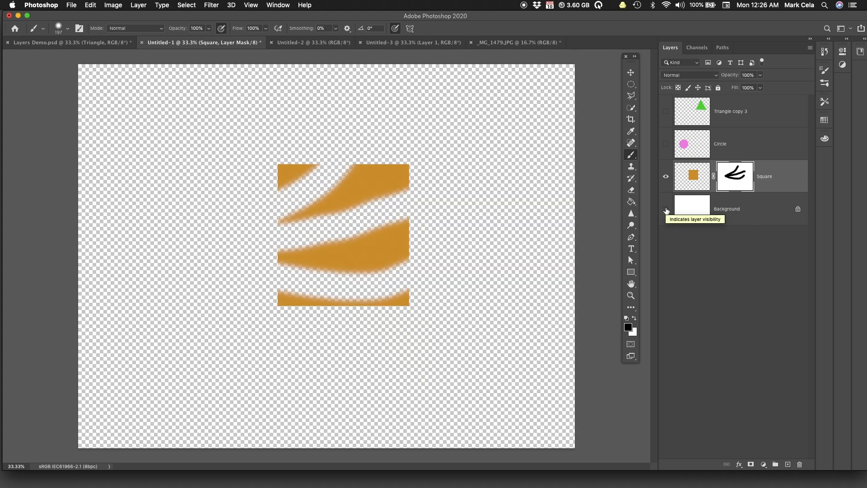
left_click(666, 210)
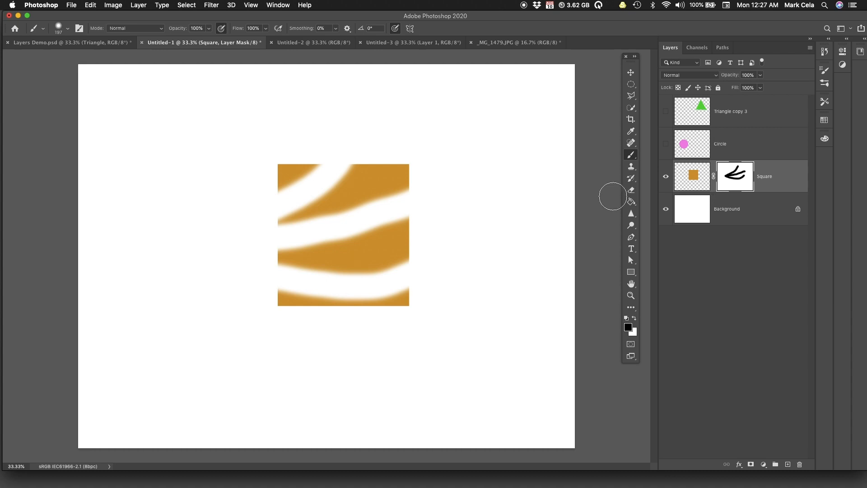
Paint white over the black strokes on the Square layer's mask to restore the square.
left_click(635, 319)
mouse_move(374, 126)
left_mouse_down()
mouse_move(329, 207)
mouse_move(360, 169)
mouse_move(244, 219)
mouse_move(335, 167)
mouse_move(300, 161)
mouse_move(271, 230)
mouse_move(474, 170)
mouse_move(383, 242)
mouse_move(269, 238)
mouse_move(420, 260)
mouse_move(189, 291)
mouse_move(282, 297)
mouse_move(441, 253)
mouse_move(362, 262)
mouse_move(435, 248)
left_mouse_up()
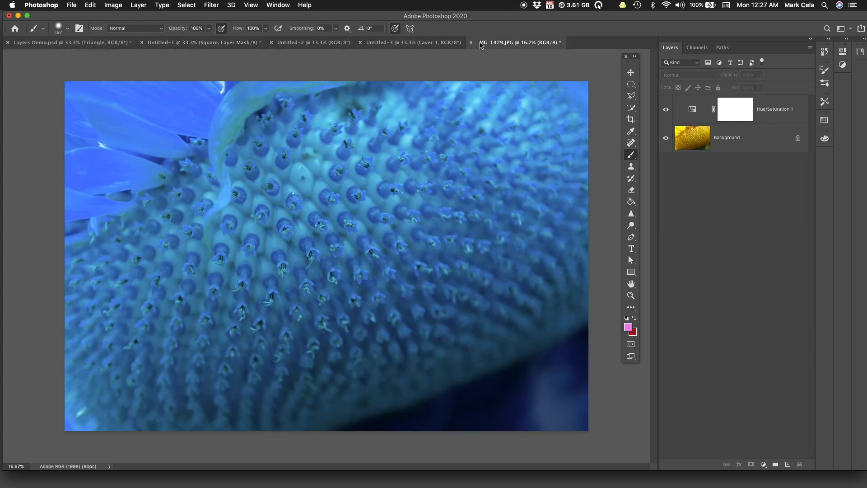
Switch to the _MG_1479.JPG document and toggle the Hue/Saturation 1 layer off and on twice to compare the photo.
left_click(475, 44)
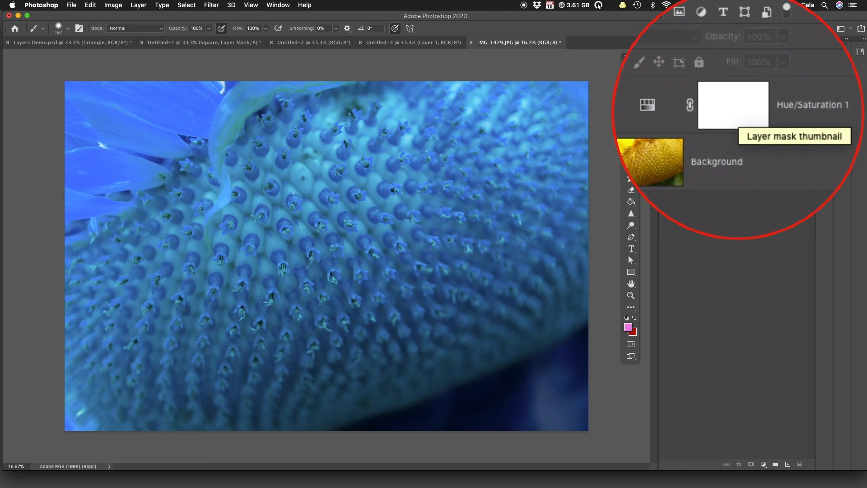
left_click(666, 111)
left_click(666, 111)
left_click(666, 111)
left_click(666, 111)
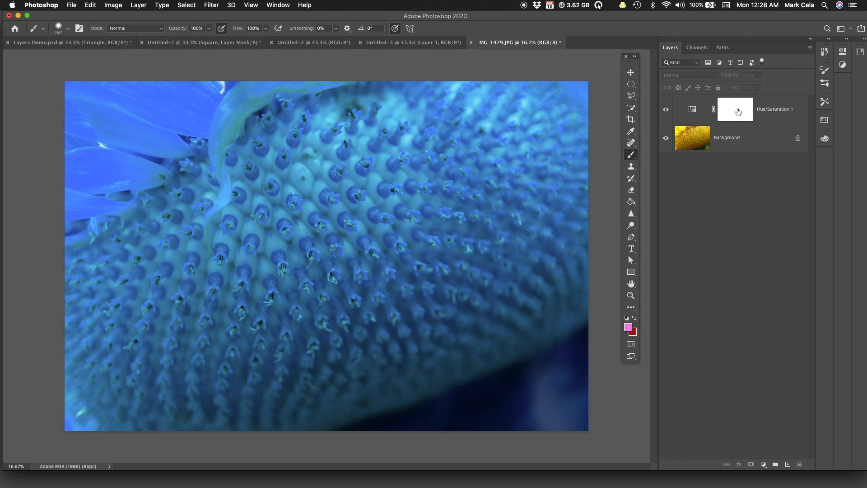
Paint a long winding black stroke on the Hue/Saturation 1 layer mask to reveal the original yellow across the sunflower's center.
left_click(738, 112)
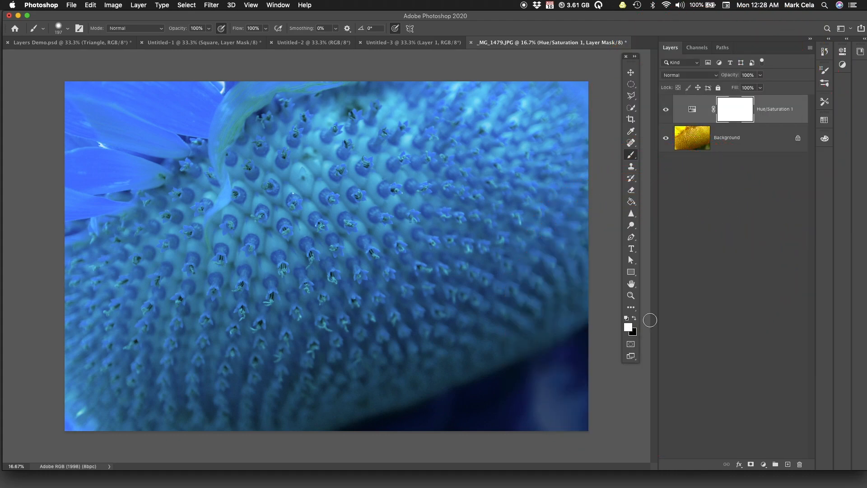
key("d")
left_click(667, 109)
left_click(666, 110)
mouse_move(502, 124)
left_mouse_down()
mouse_move(345, 149)
mouse_move(413, 199)
mouse_move(268, 302)
mouse_move(395, 329)
mouse_move(550, 232)
mouse_move(525, 163)
left_mouse_up()
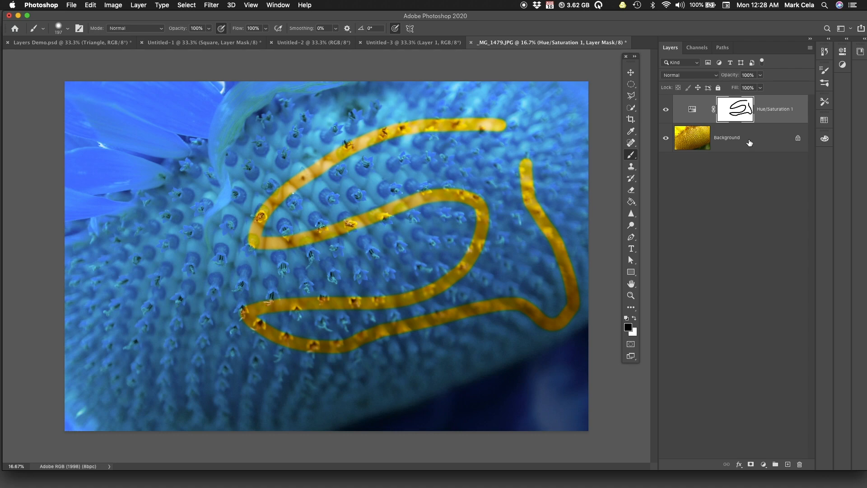
Paint white over the upper curves of the black stroke on the Hue/Saturation 1 mask to bring the blue adjustment back there.
left_click(634, 319)
mouse_move(508, 124)
left_mouse_down()
mouse_move(398, 129)
mouse_move(314, 177)
left_mouse_up()
mouse_move(383, 163)
left_mouse_down()
mouse_move(268, 198)
mouse_move(276, 212)
mouse_move(179, 277)
mouse_move(223, 243)
mouse_move(227, 221)
mouse_move(251, 252)
mouse_move(430, 209)
mouse_move(492, 209)
left_mouse_up()
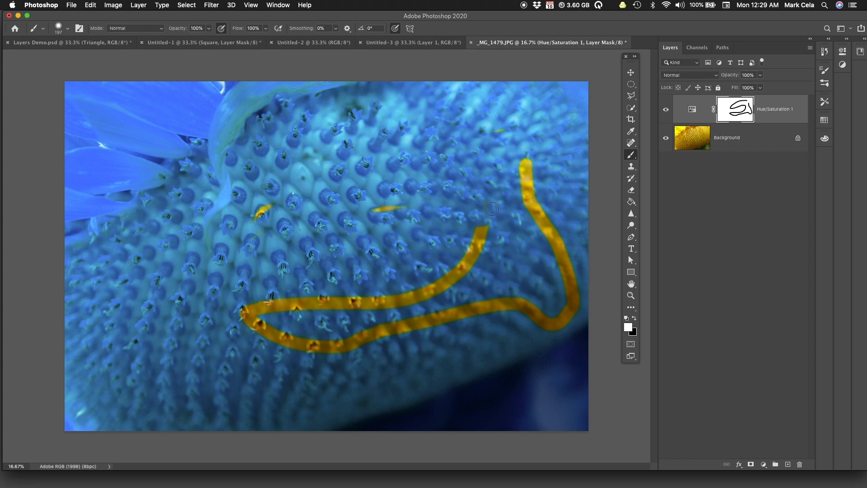
mouse_move(478, 280)
left_mouse_down()
mouse_move(438, 294)
mouse_move(445, 281)
mouse_move(464, 289)
left_mouse_up()
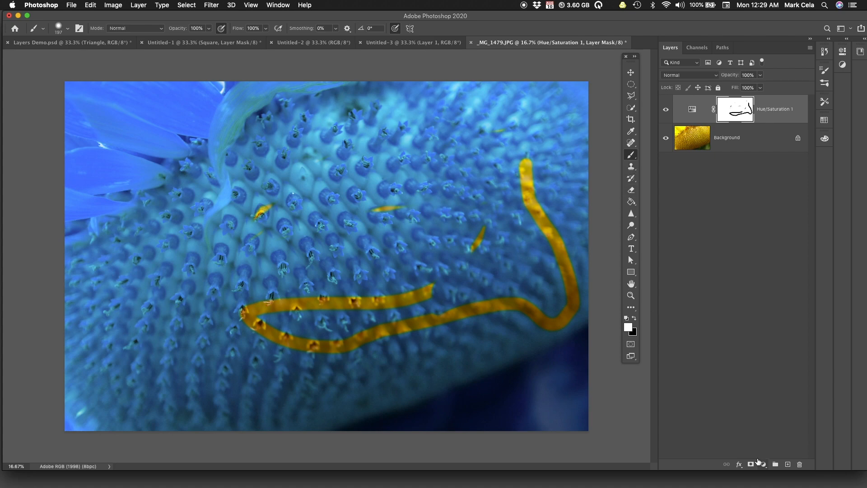
In the Untitled-1 document, hide a diagonal band of the square with black on its mask and restore it with white.
left_click(216, 43)
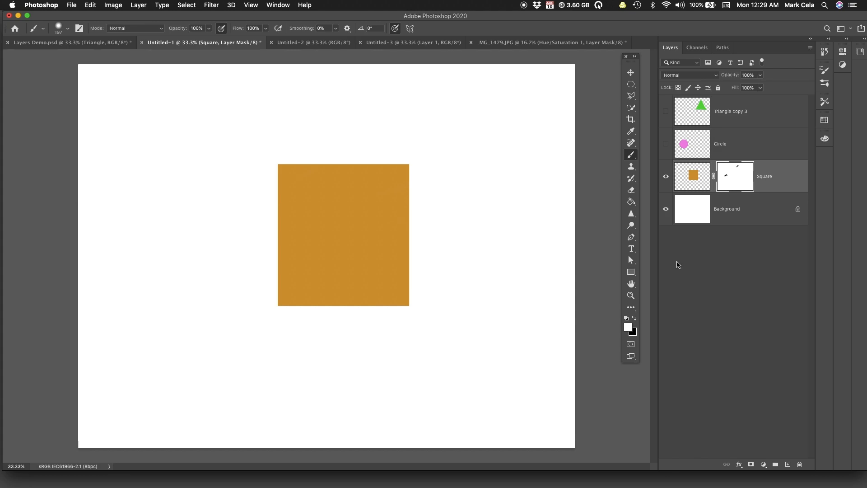
left_click(634, 319)
left_click_drag(433, 127, 330, 306)
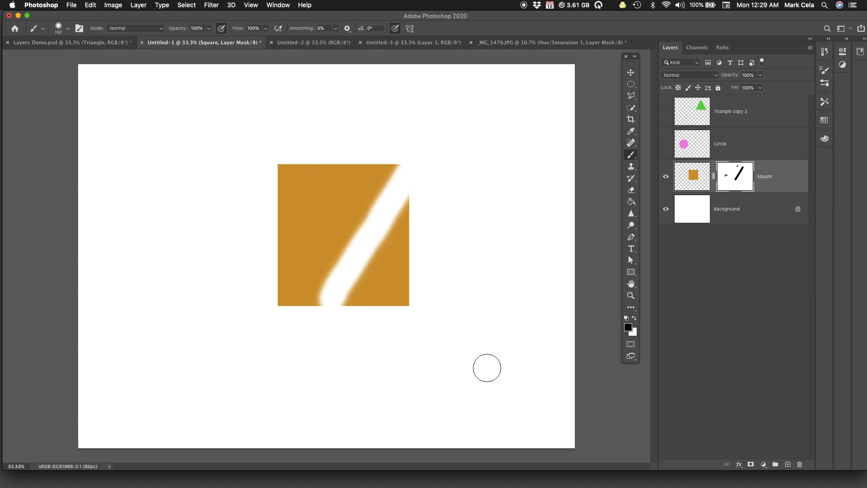
left_click(634, 319)
mouse_move(407, 151)
left_mouse_down()
mouse_move(310, 319)
mouse_move(363, 269)
mouse_move(426, 155)
left_mouse_up()
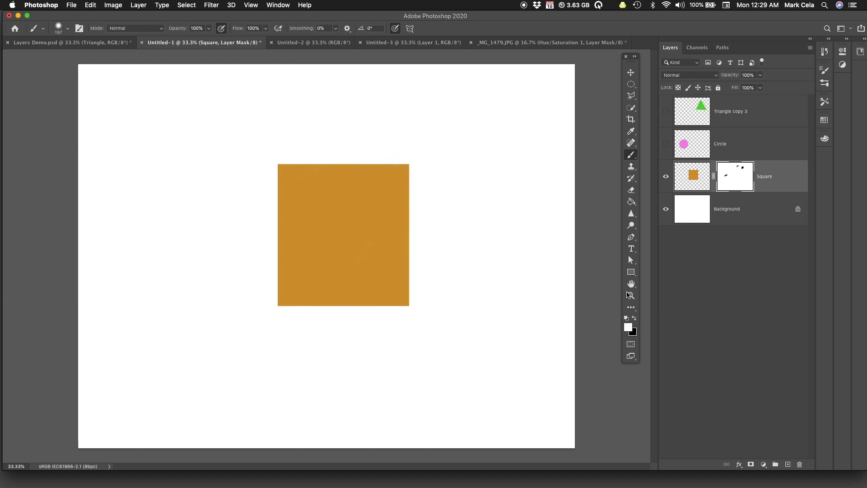
Paint gray over most of the square on its layer mask for partial transparency, checking it with the Background layer hidden and shown.
left_click(628, 327)
left_click_drag(388, 124, 359, 122)
left_click(564, 64)
mouse_move(494, 172)
left_mouse_down()
mouse_move(197, 230)
mouse_move(421, 202)
mouse_move(477, 217)
mouse_move(156, 267)
mouse_move(531, 265)
mouse_move(232, 294)
mouse_move(249, 300)
mouse_move(564, 285)
mouse_move(491, 242)
mouse_move(421, 255)
mouse_move(443, 154)
left_mouse_up()
left_click(666, 210)
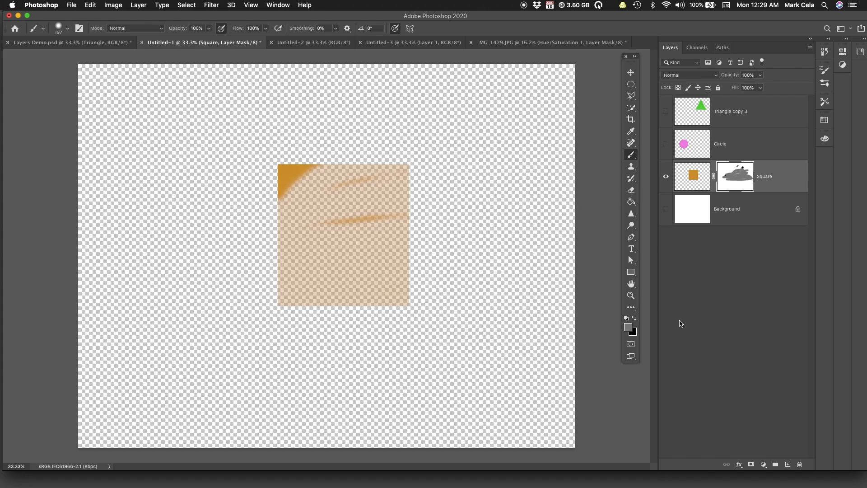
left_click(666, 209)
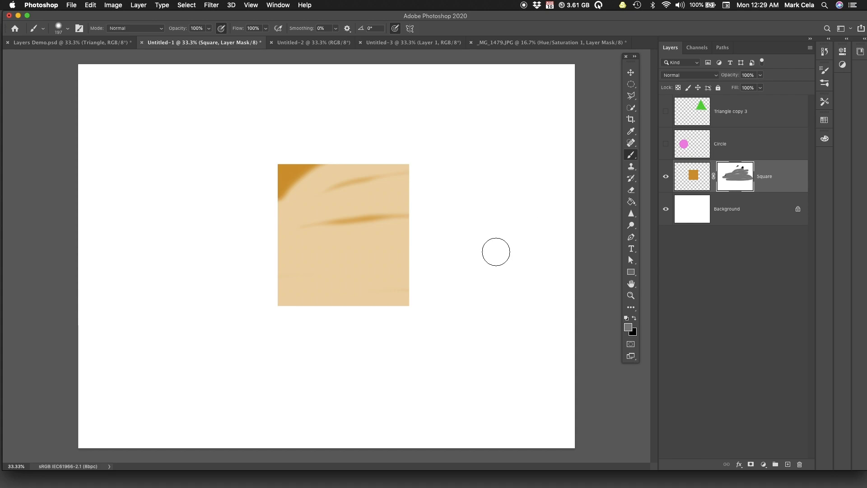
Move the floating toolbar away from the layer list to the opposite side of the canvas.
left_click_drag(629, 61, 19, 69)
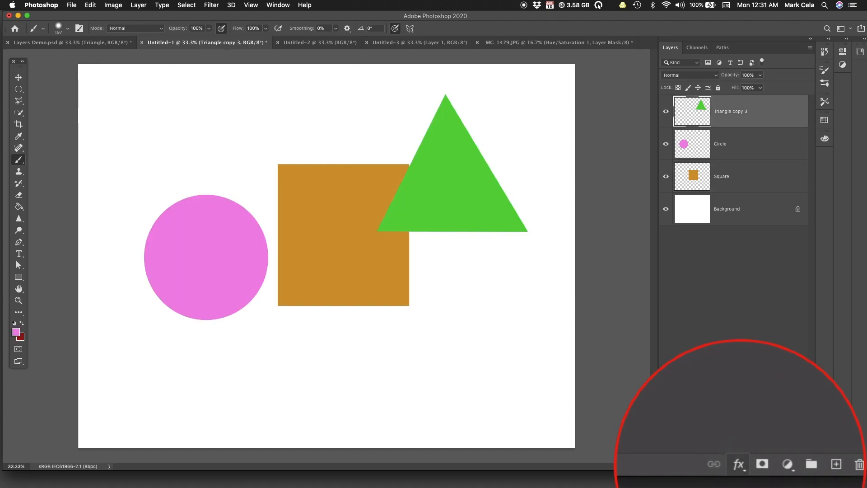
left_click(739, 464)
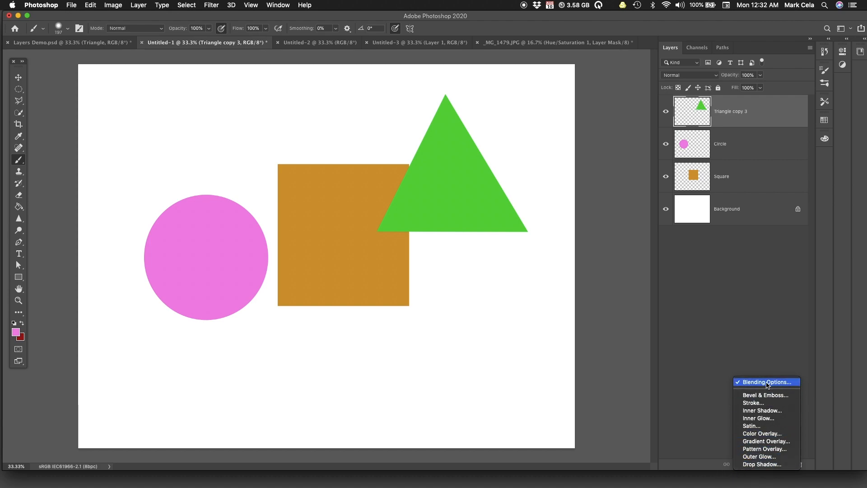
left_click(767, 382)
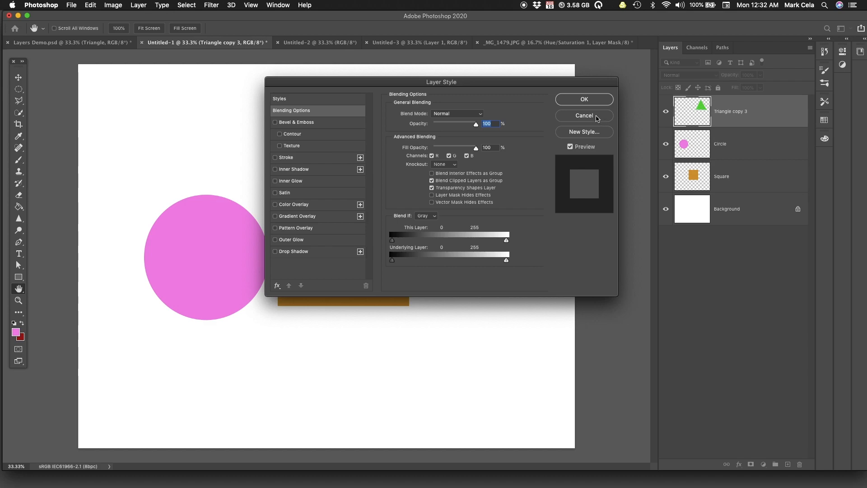
left_click(596, 117)
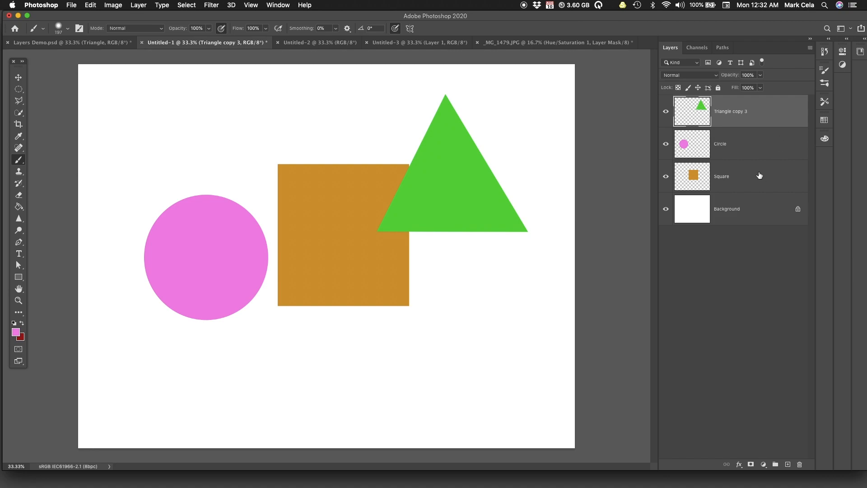
Add a Bevel & Emboss effect to Triangle copy 3 with depth 501%, size 70 px, soften 6 px and a shifted light angle at altitude 26°.
double_click(761, 113)
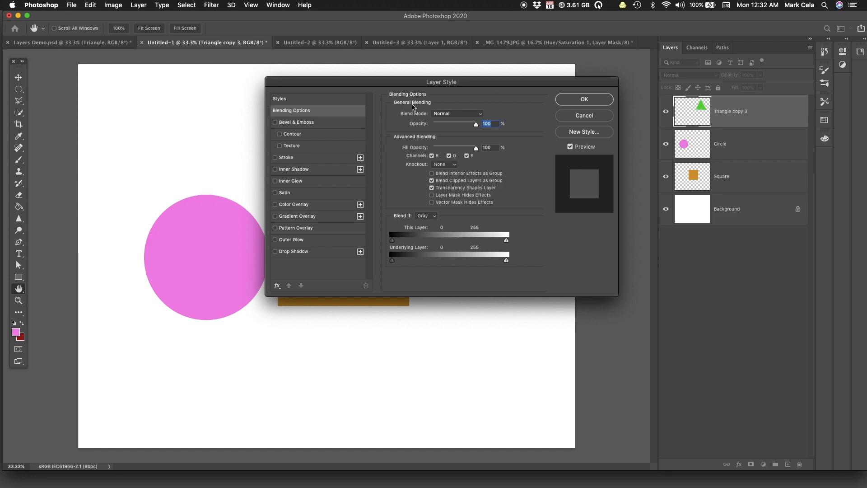
left_click_drag(390, 84, 550, 91)
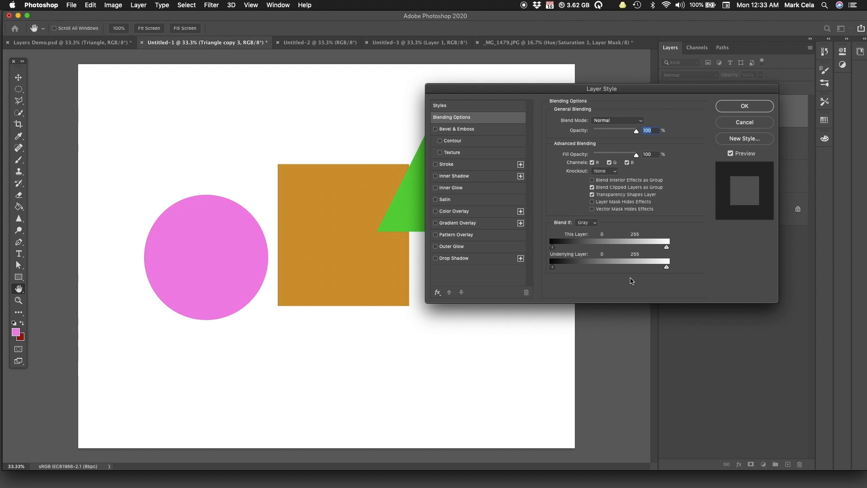
left_click_drag(519, 90, 609, 58)
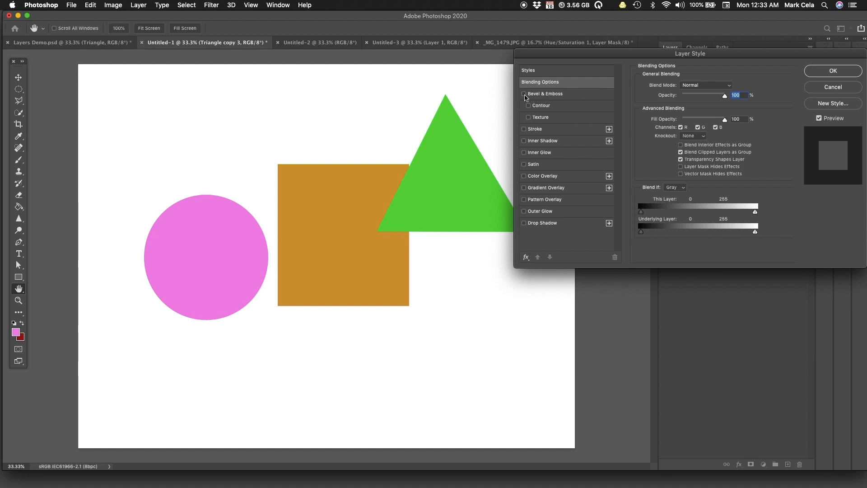
left_click(533, 96)
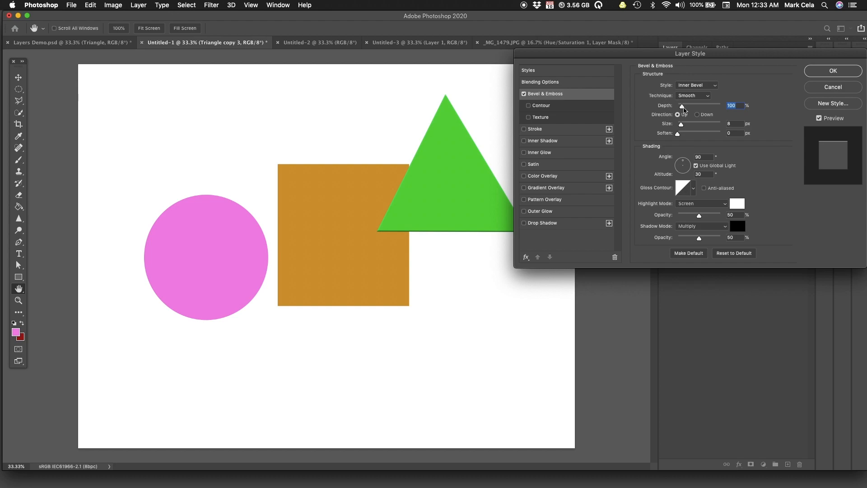
left_click_drag(682, 107, 692, 134)
mouse_move(683, 168)
left_mouse_down()
mouse_move(684, 159)
mouse_move(676, 163)
mouse_move(685, 163)
left_mouse_up()
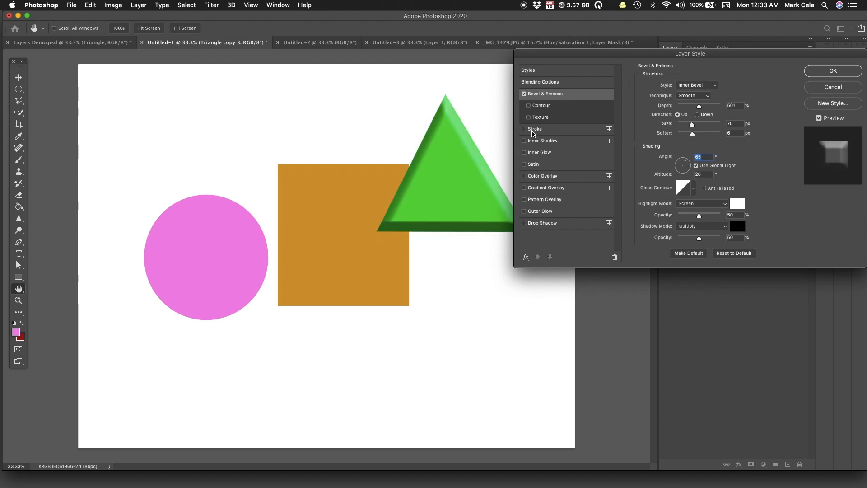
Add a Stroke effect to the triangle and set its size to 24 px.
left_click(524, 129)
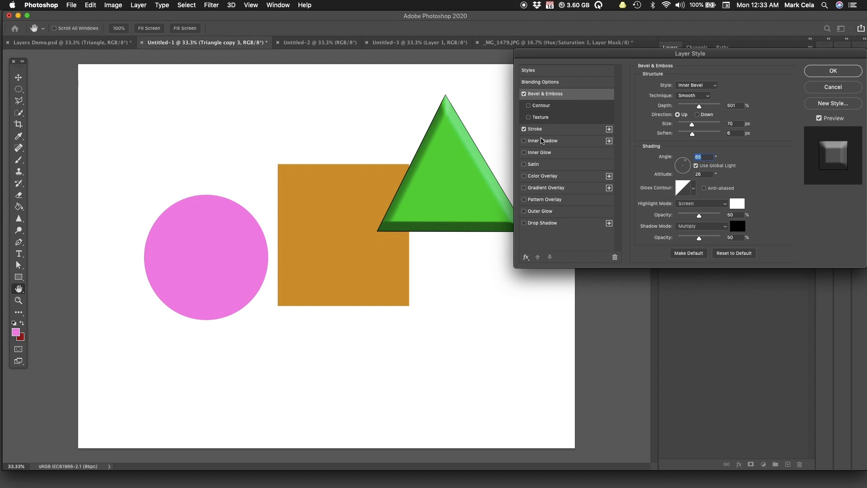
left_click(549, 131)
left_click_drag(672, 85, 676, 85)
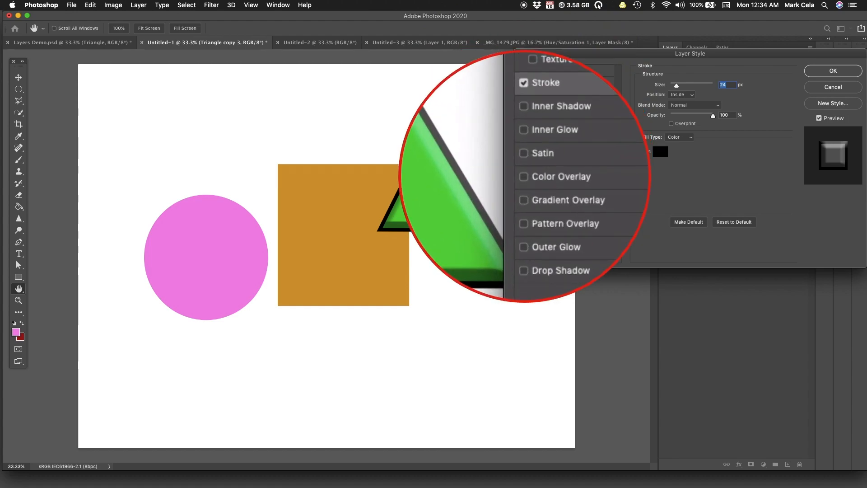
Add a Color Overlay in red (d83434) to the triangle and apply the layer style.
left_click(525, 177)
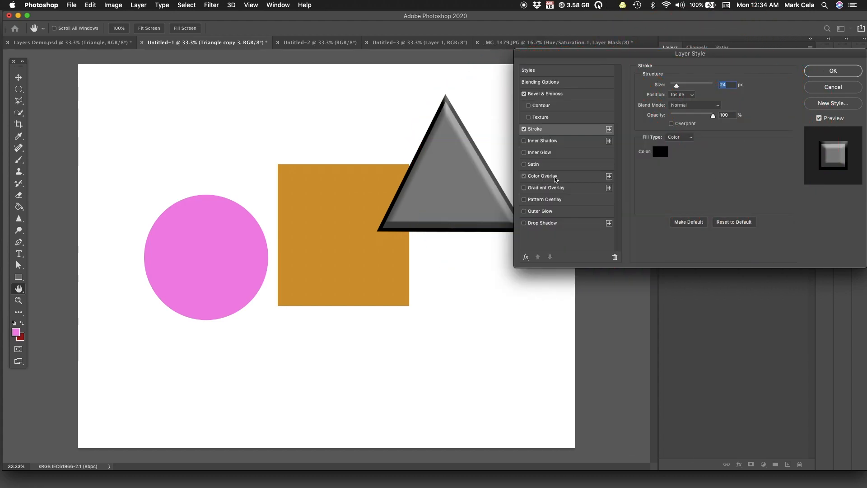
left_click(556, 179)
left_click(729, 87)
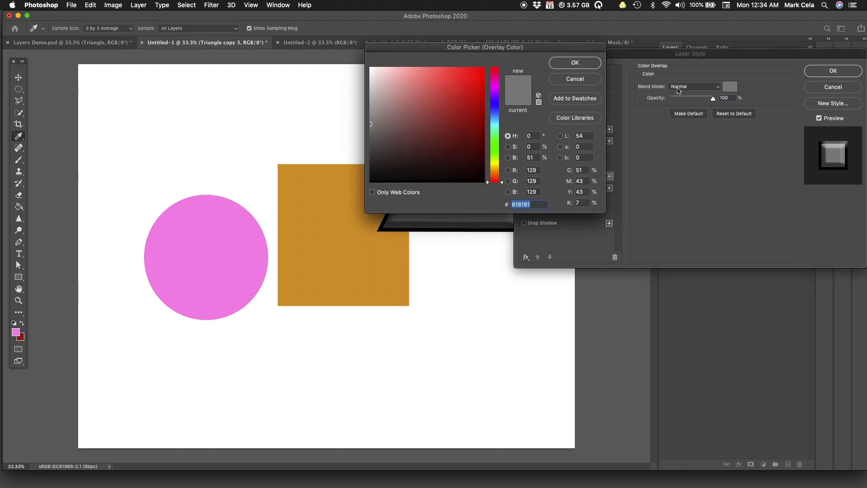
left_click(457, 84)
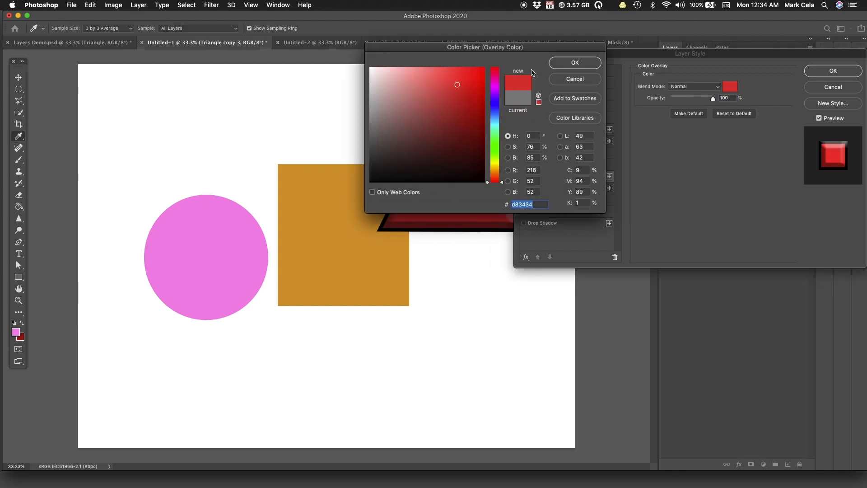
left_click(575, 62)
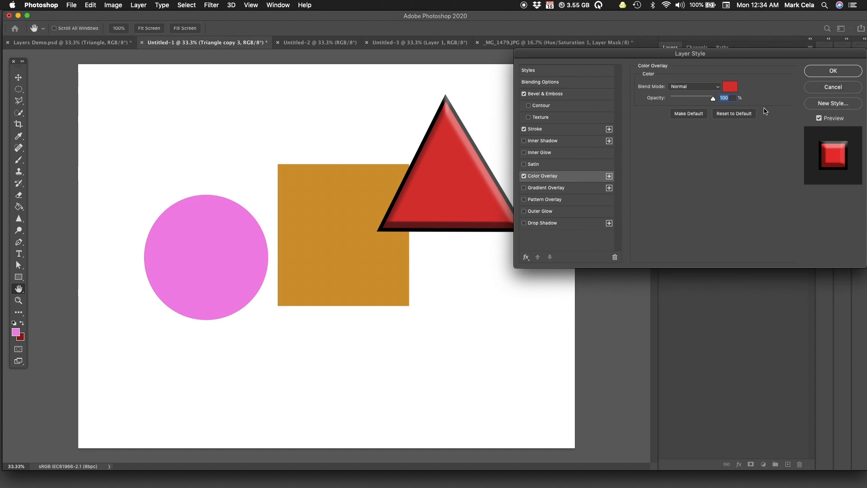
left_click(833, 71)
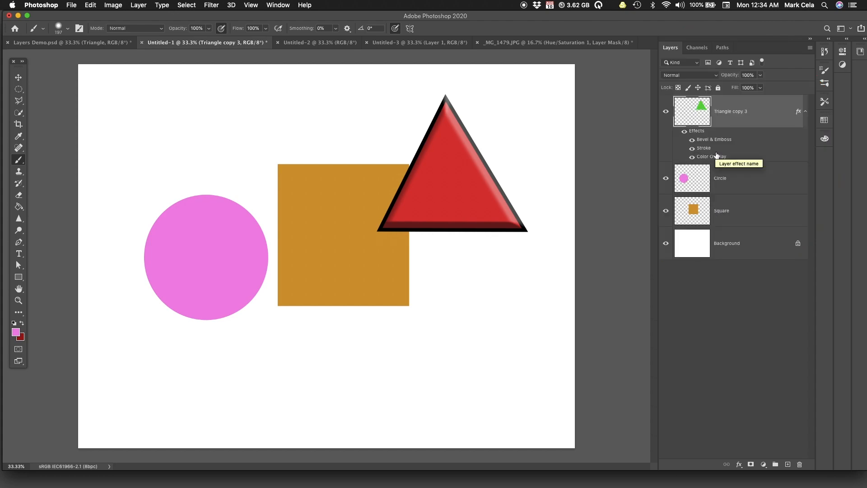
Hide and show the triangle's Bevel & Emboss, Stroke and Color Overlay individually, and toggle all its effects together.
left_click(691, 139)
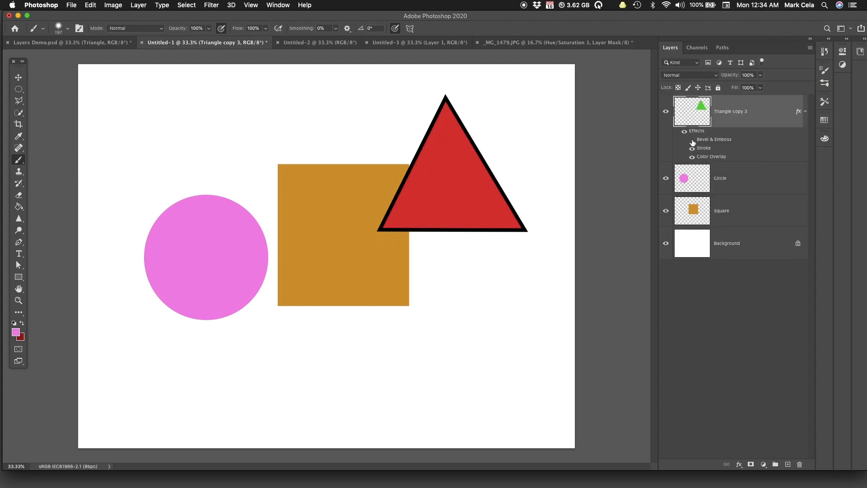
left_click(692, 147)
left_click(691, 157)
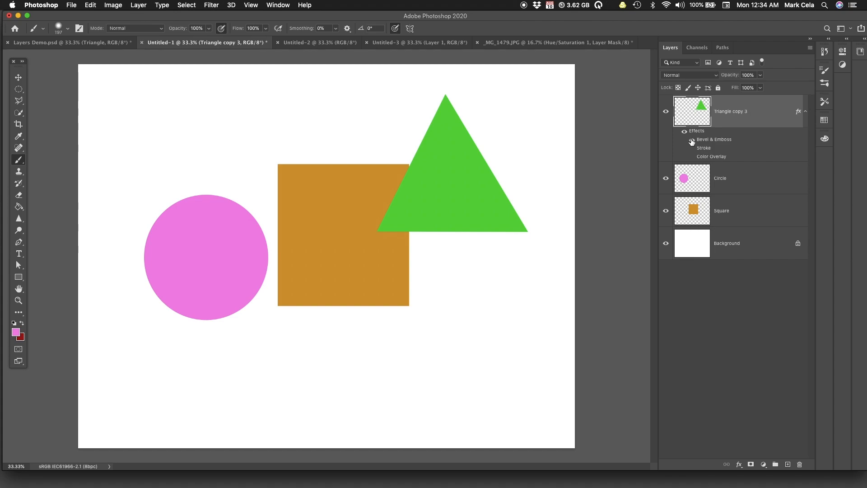
left_click(692, 139)
left_click(692, 147)
left_click(692, 156)
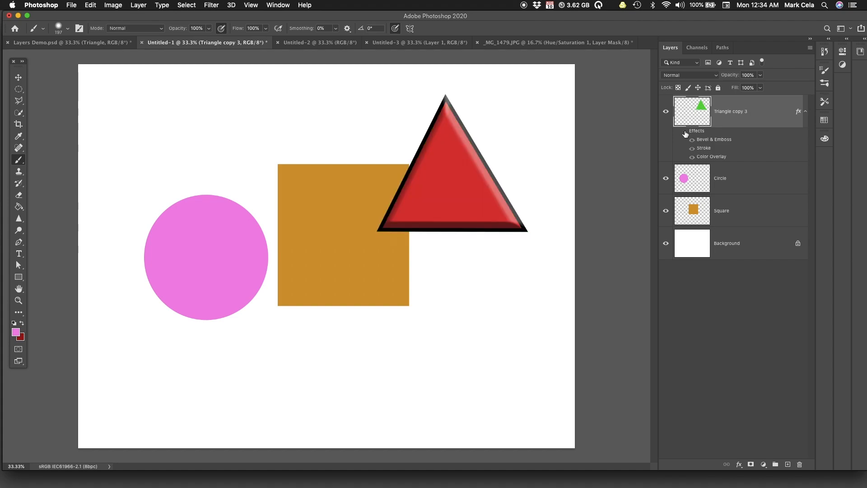
left_click(685, 132)
left_click(685, 132)
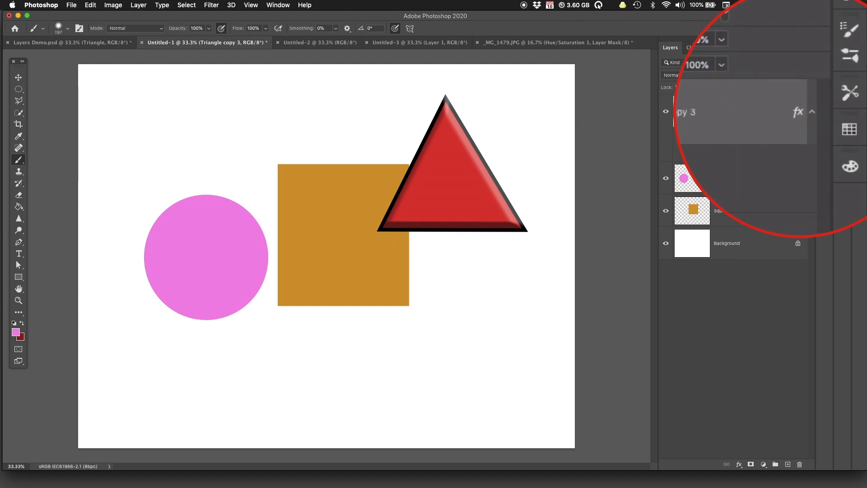
Collapse and expand the effects list of Triangle copy 3 and delete all of its effects.
left_click(807, 113)
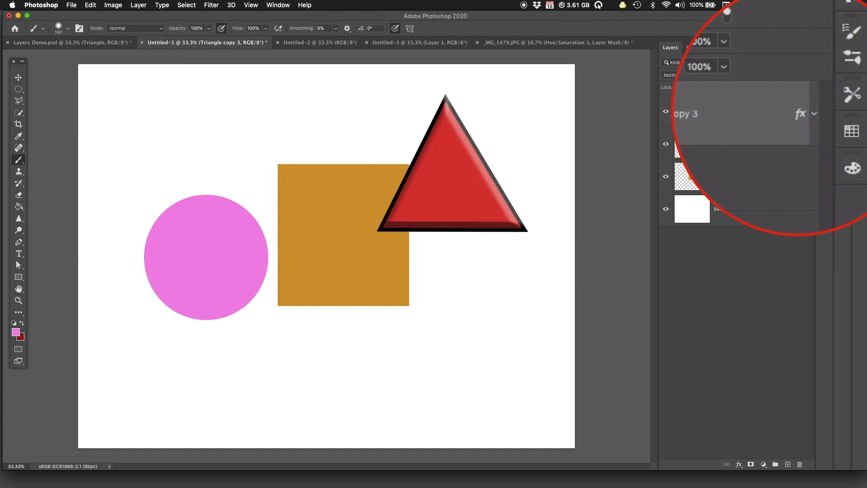
left_click(806, 111)
left_click_drag(696, 131, 799, 465)
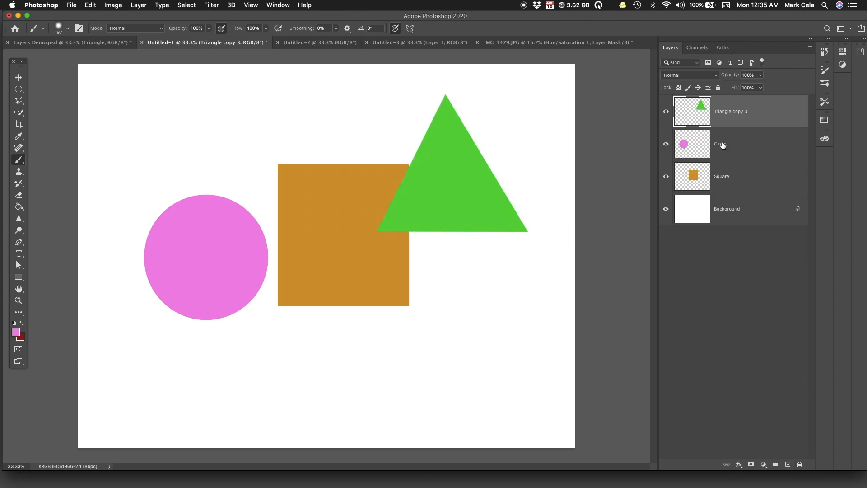
Link the Circle and Square layers and move both shapes together up and left until they are clear of the triangle.
left_click(747, 185)
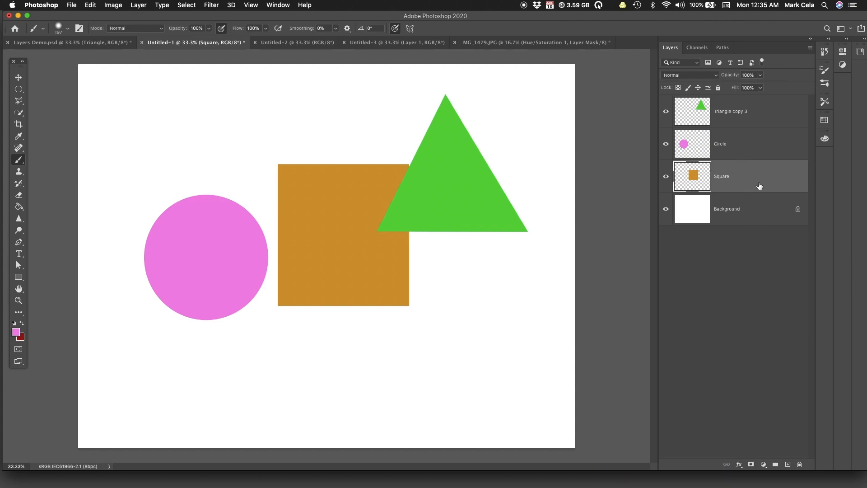
left_click(742, 149, "shift")
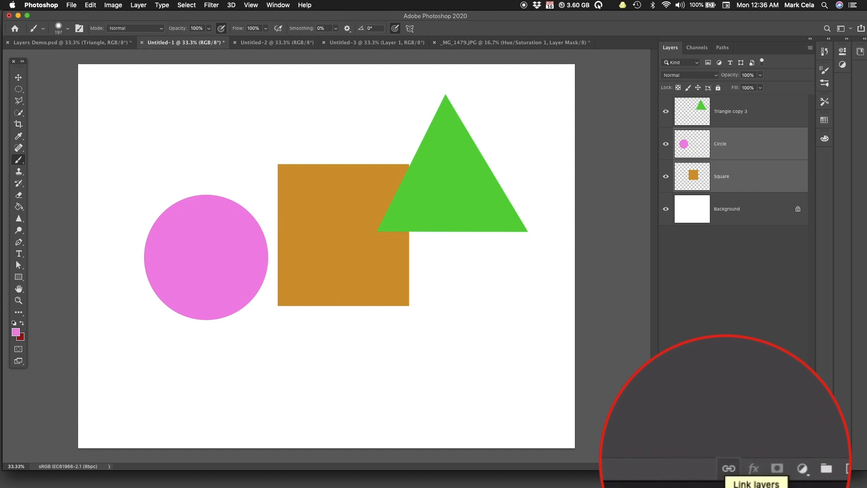
left_click(726, 465)
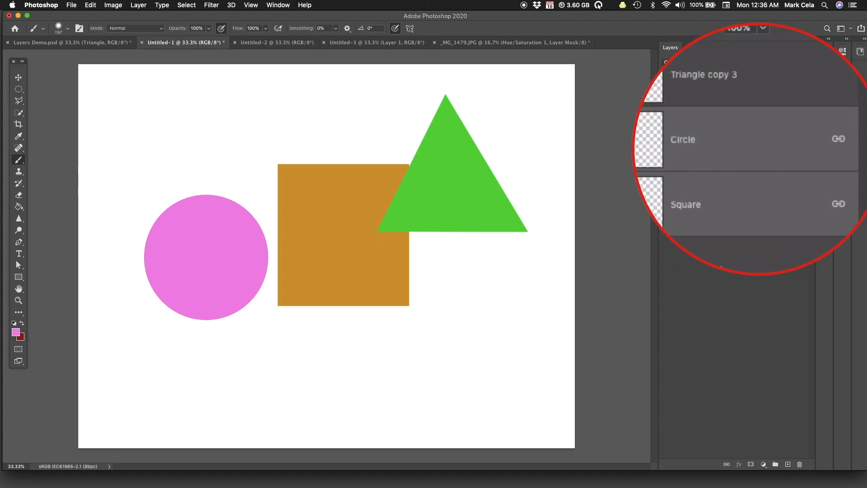
left_click(18, 78)
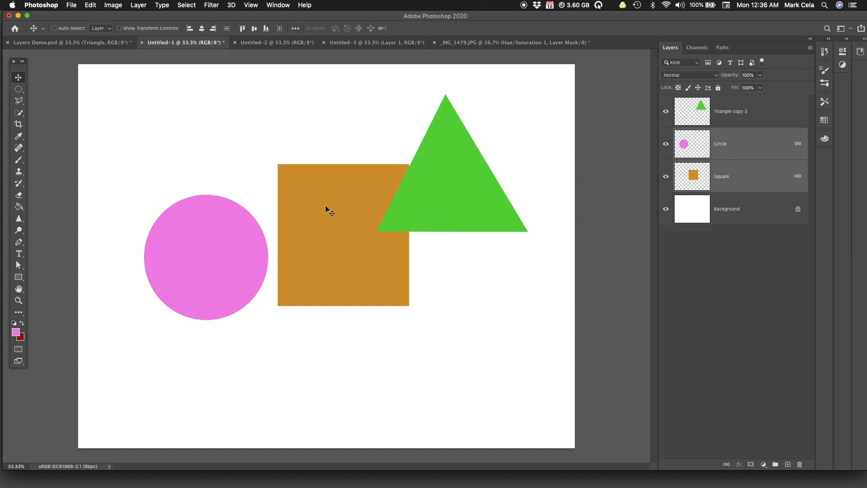
left_click_drag(350, 286, 335, 273)
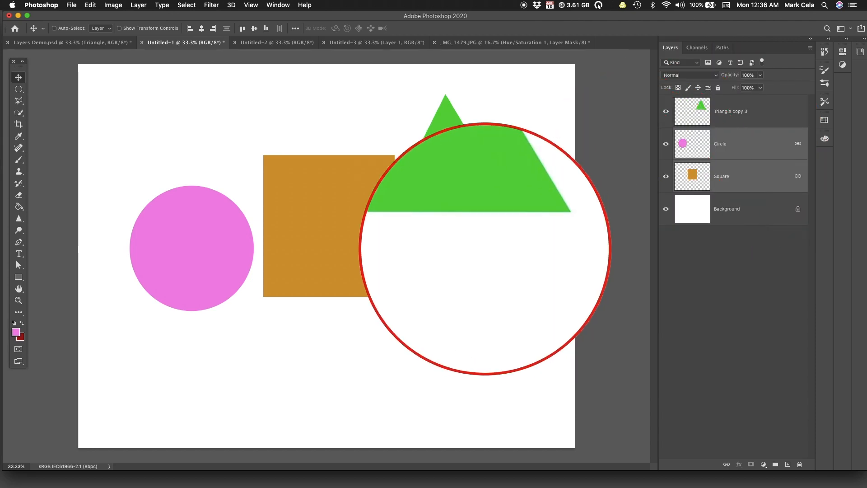
left_click_drag(318, 273, 293, 208)
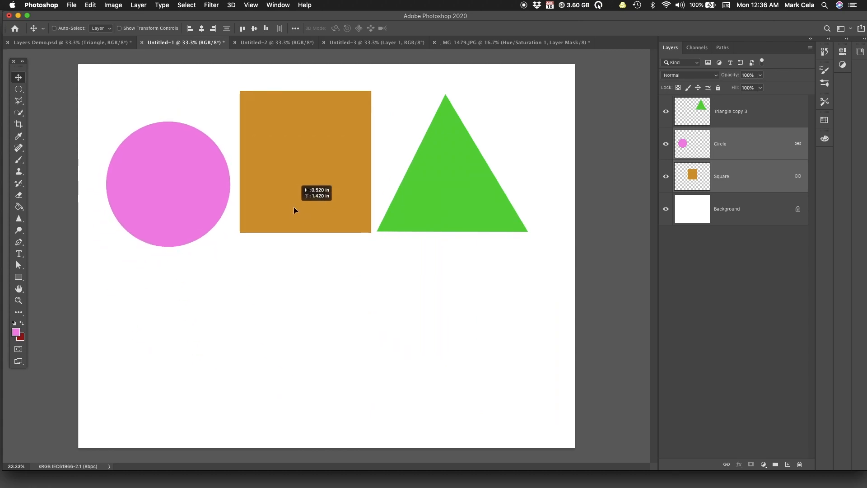
Link Triangle copy 3 with the Circle and Square layers and move all three shapes together, also with only Square selected.
left_click(749, 116, "shift")
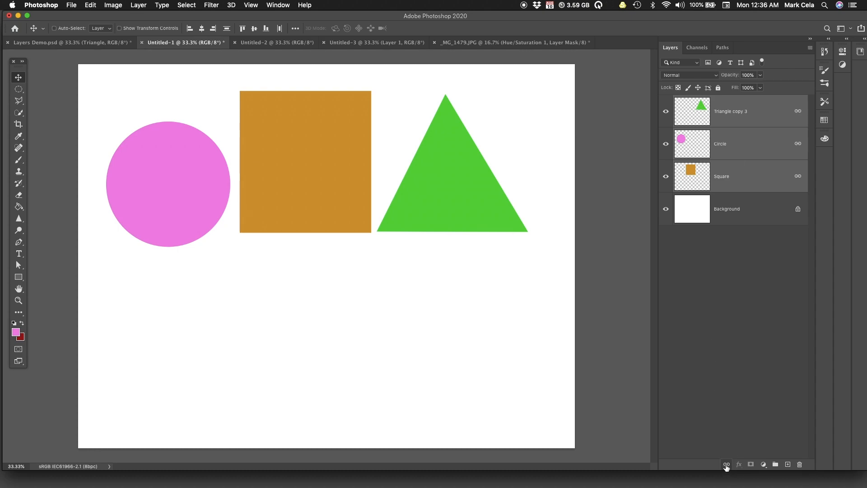
left_click_drag(446, 168, 408, 185)
left_click(754, 222)
left_click(736, 176)
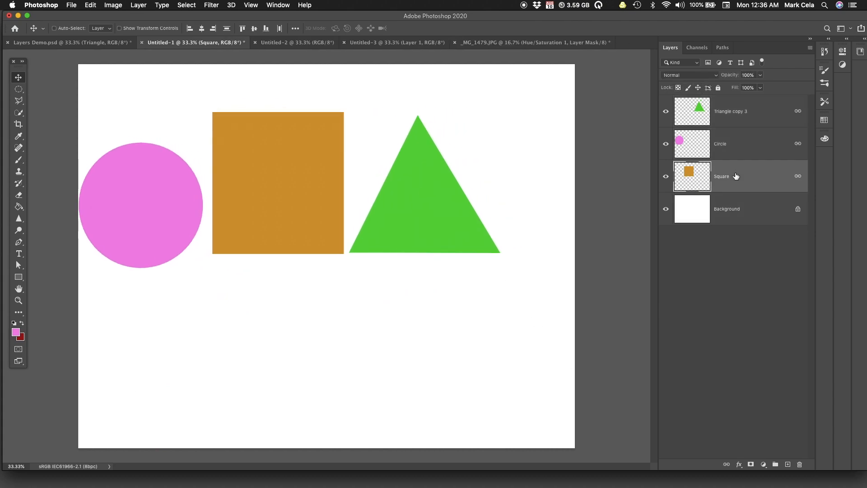
left_click_drag(429, 209, 444, 225)
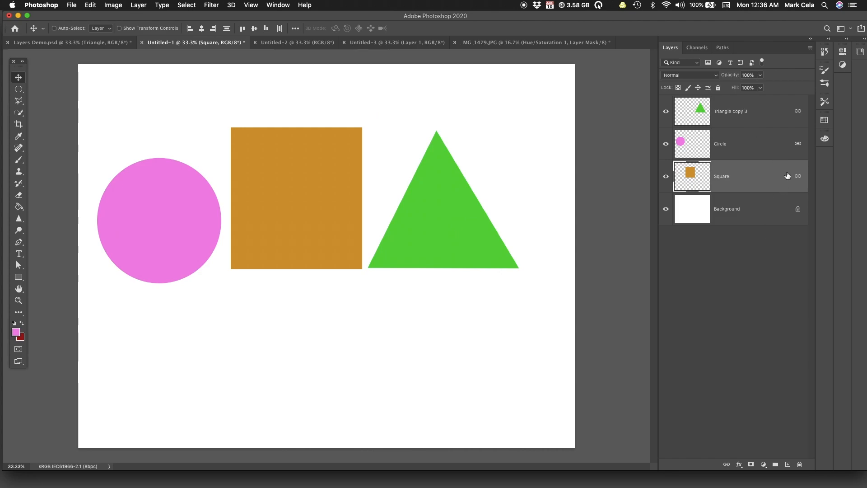
Unlink the Square layer from the other shapes and select the Circle layer.
left_click(726, 464)
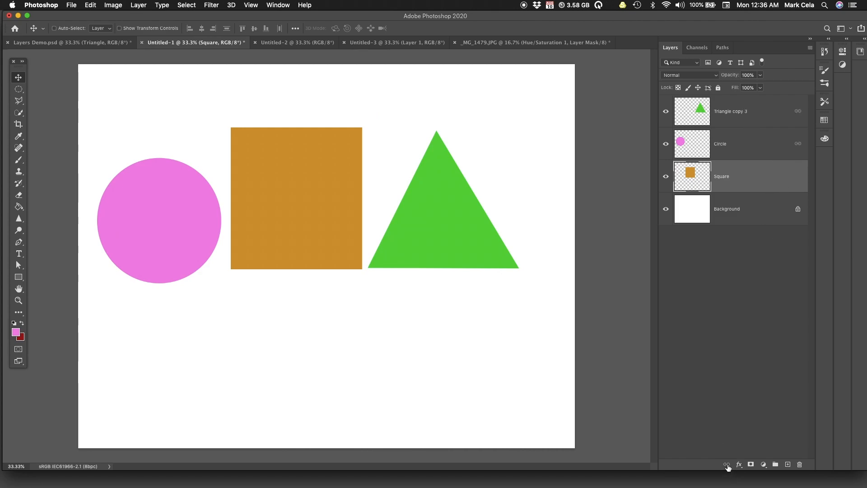
left_click(792, 146)
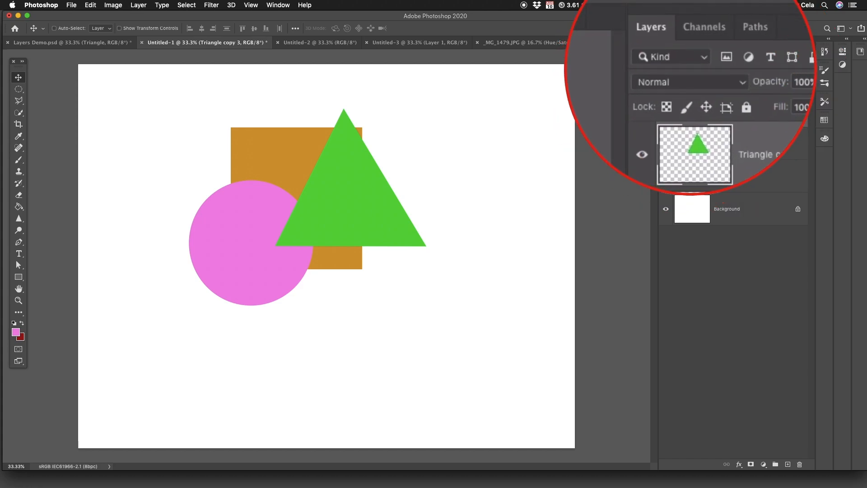
Examine the blend modes available for the Triangle copy 3 layer, keeping it at Normal.
left_click(715, 79)
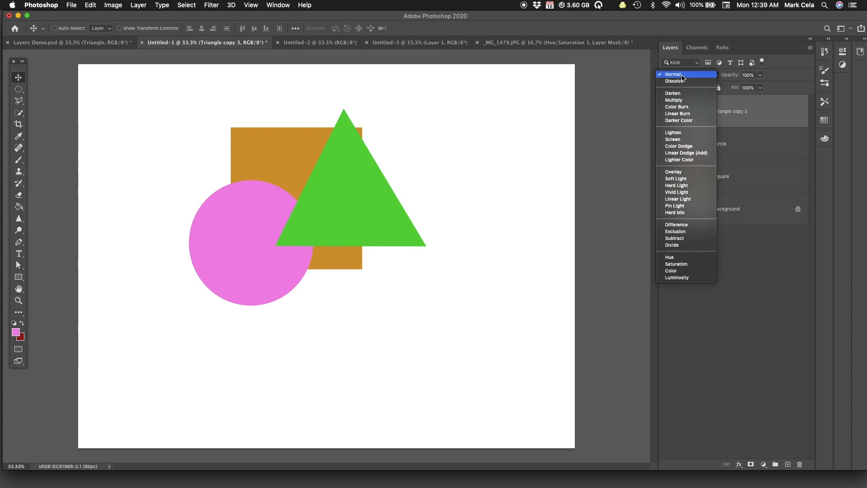
left_click(682, 77)
left_click(715, 77)
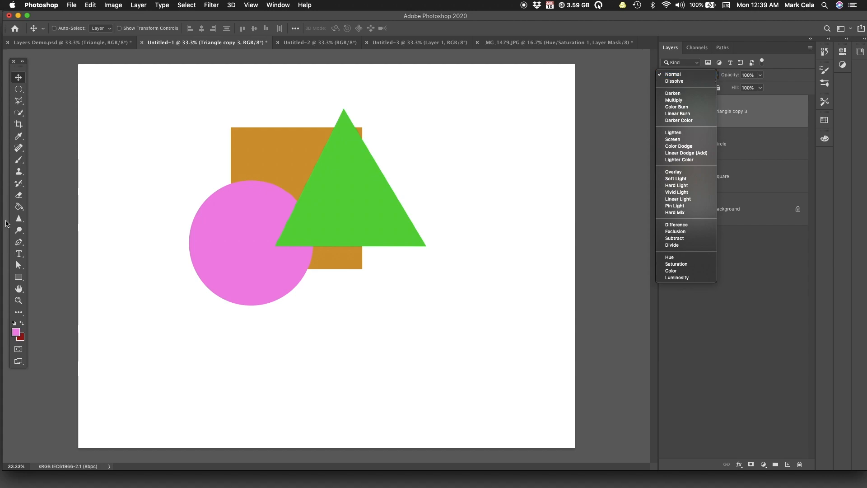
Set the opacity of the Triangle copy 3 layer to 59% and the Circle layer to 41%.
left_click(24, 161)
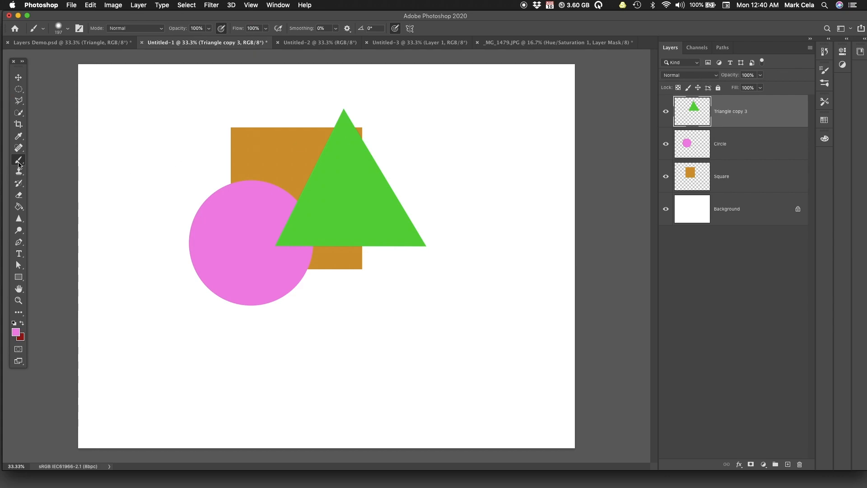
key("v")
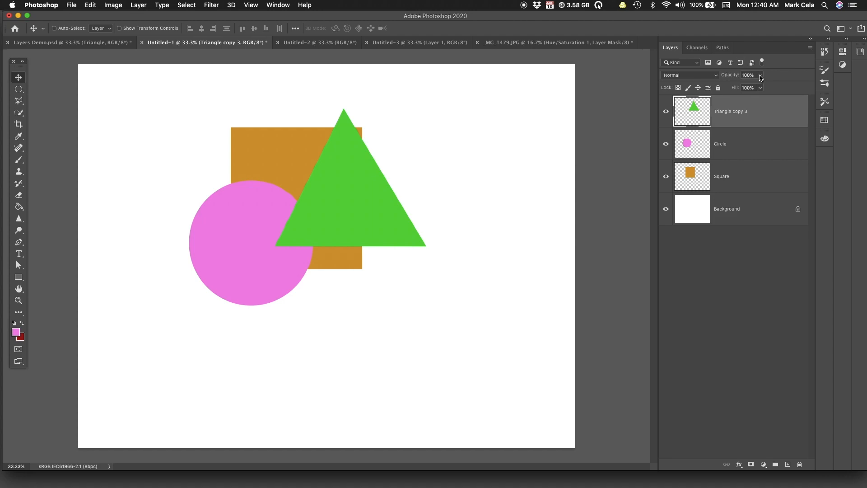
left_click_drag(762, 78, 743, 90)
key("super+plus")
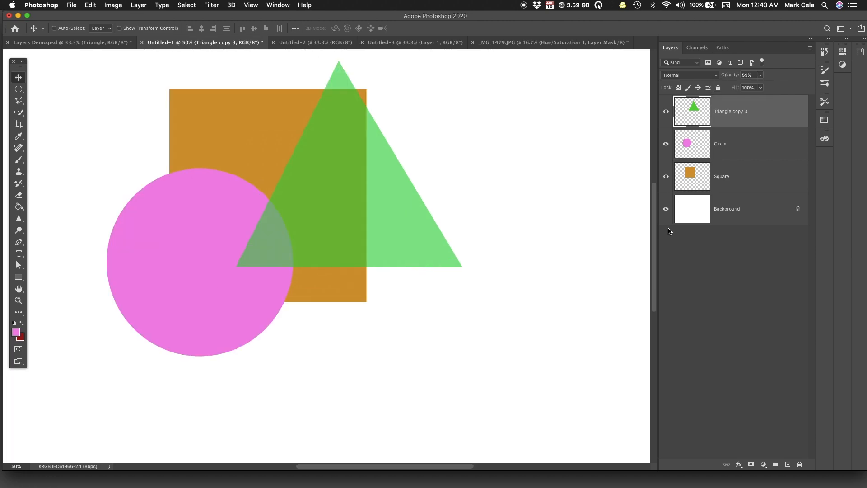
left_click(758, 152)
left_click(759, 75)
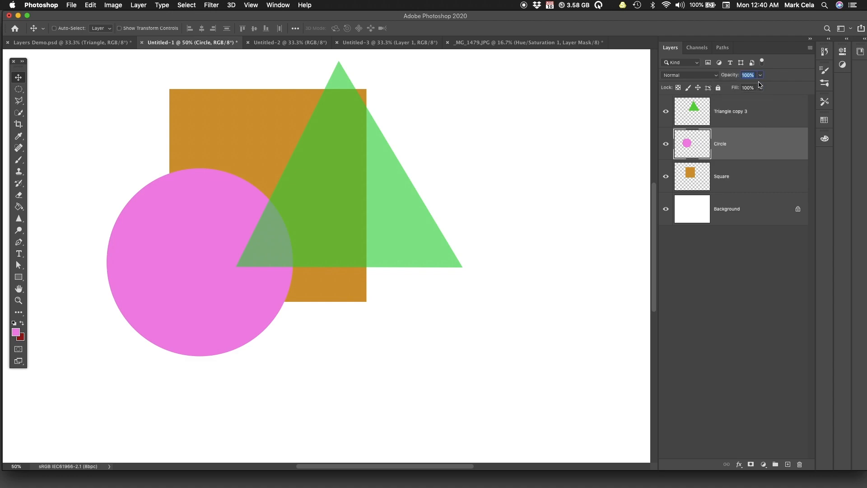
left_click_drag(760, 87, 737, 88)
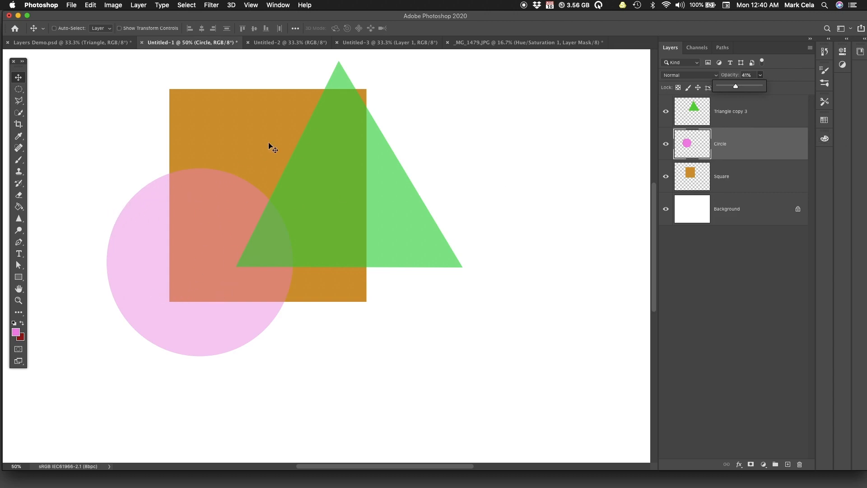
Lower the Square layer's opacity to 55%, and return all three shape layers to 100% opacity.
left_click(736, 185)
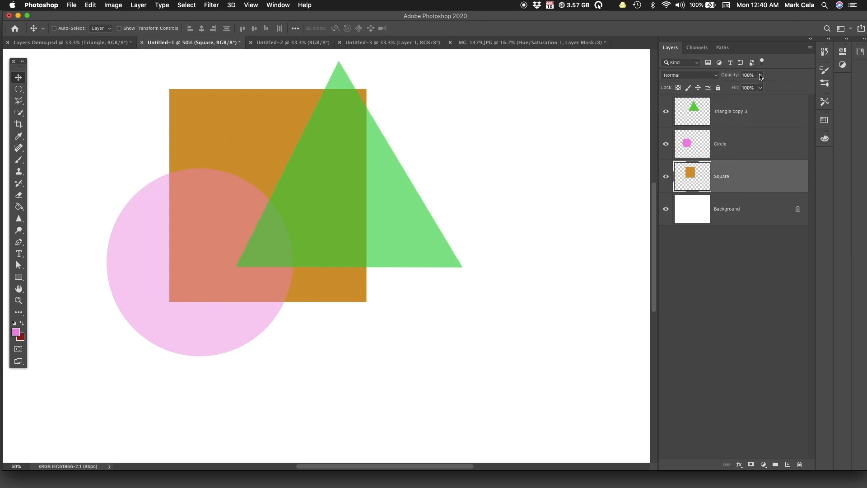
left_click_drag(760, 82, 741, 90)
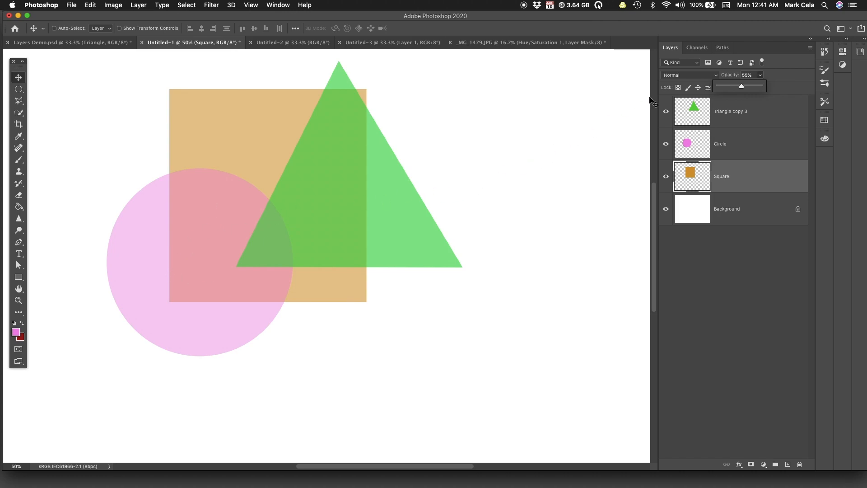
left_click_drag(745, 90, 776, 91)
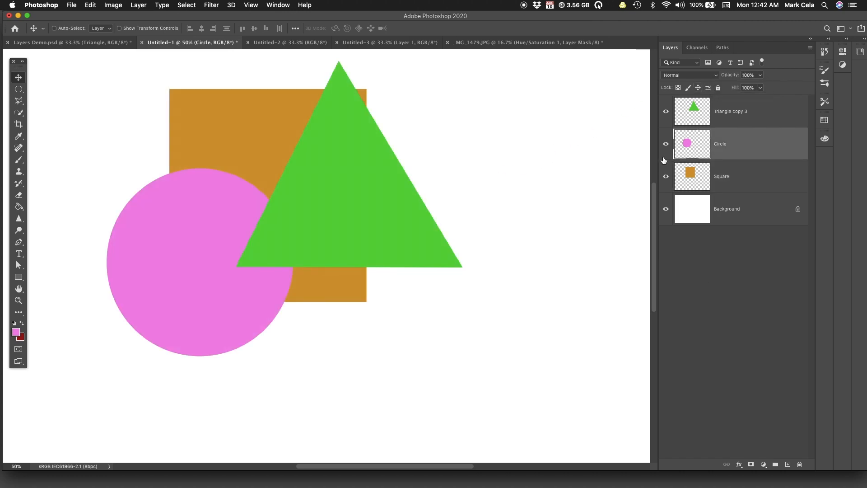
Fully lock the Triangle copy 3 layer and unlock it again.
left_click(759, 108)
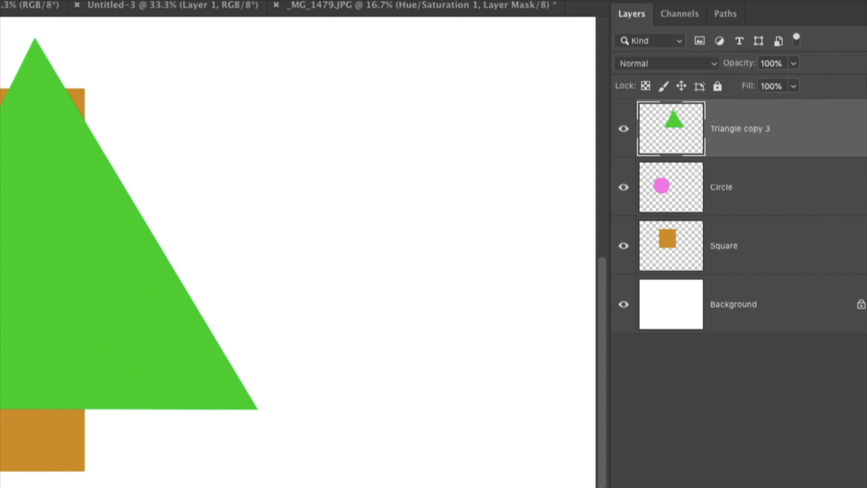
left_click(717, 87)
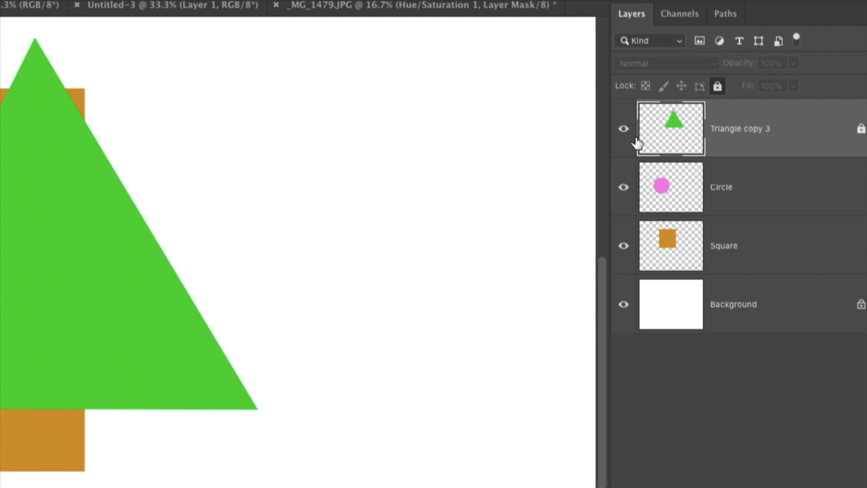
left_click(717, 87)
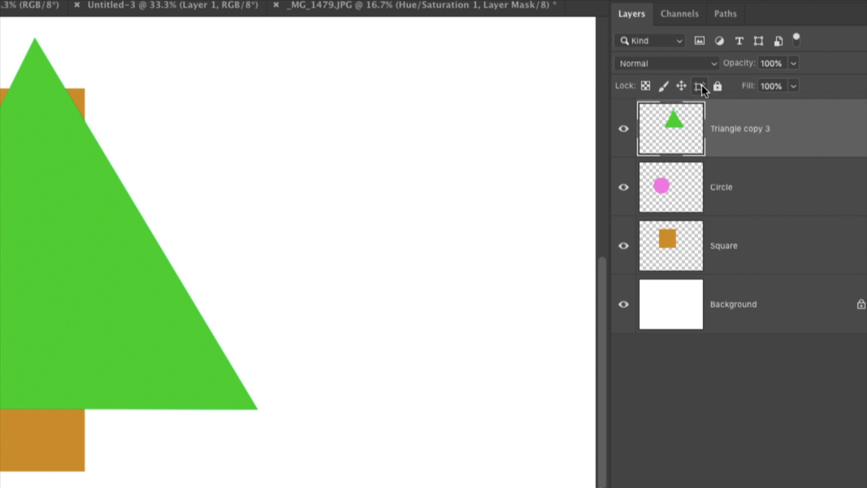
Lock the position of the Triangle copy 3 layer and try twice to move the triangle.
left_click(679, 86)
left_click(109, 289)
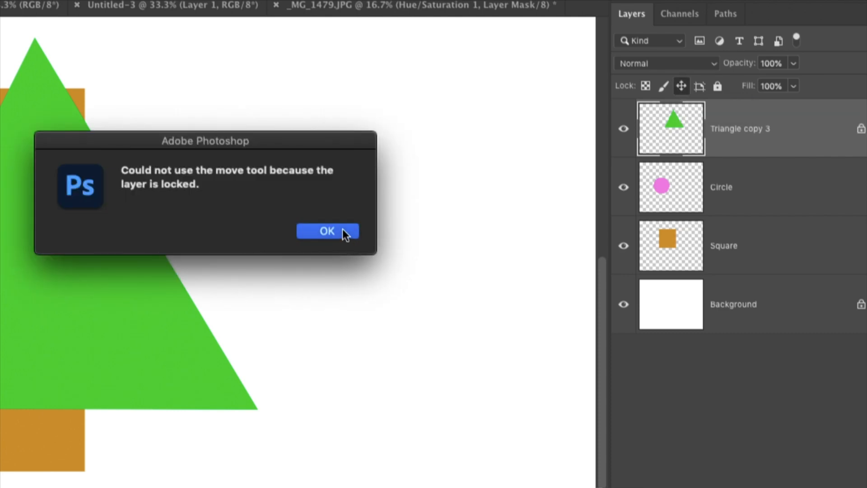
left_click(347, 240)
left_click_drag(108, 287, 485, 103)
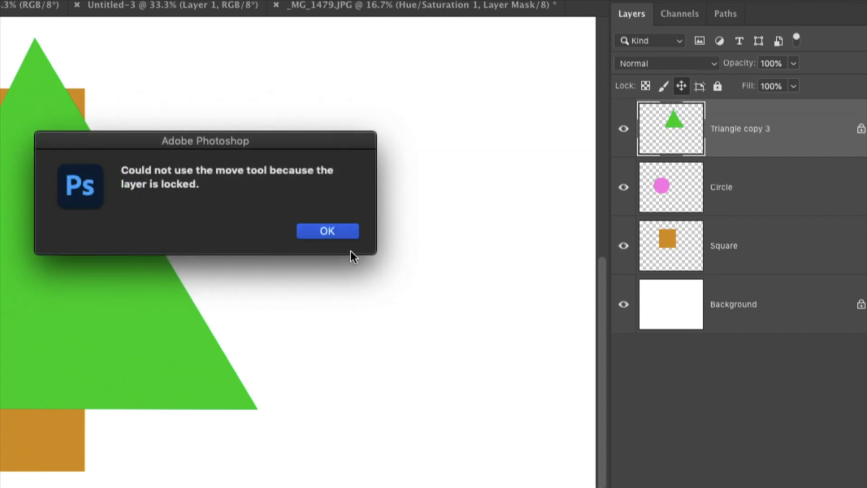
left_click(348, 232)
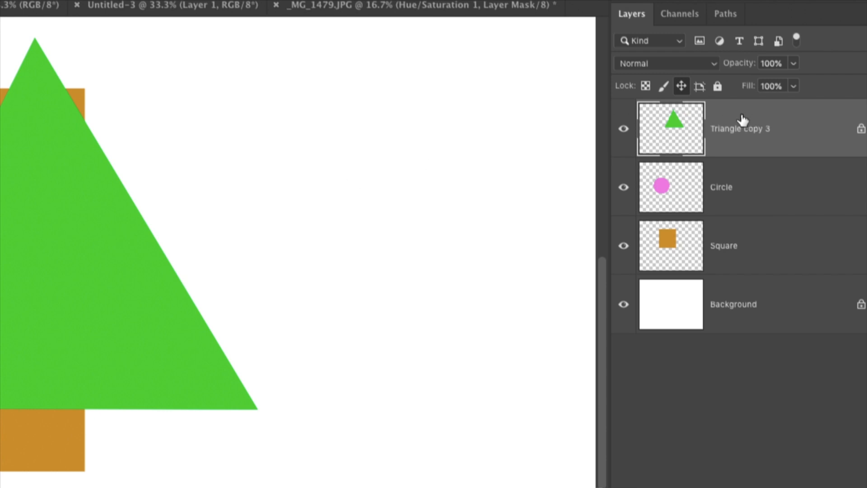
Unlock the position of Triangle copy 3 and move the triangle right, clear of the square.
left_click(682, 86)
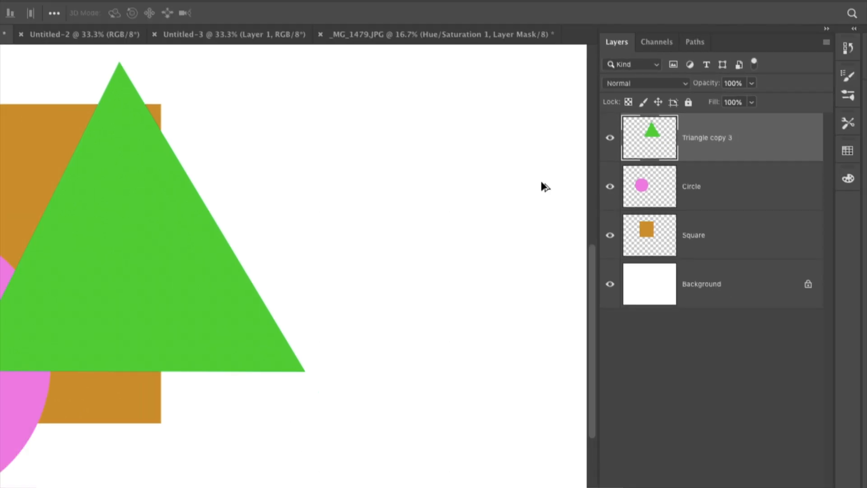
left_click_drag(193, 325, 419, 324)
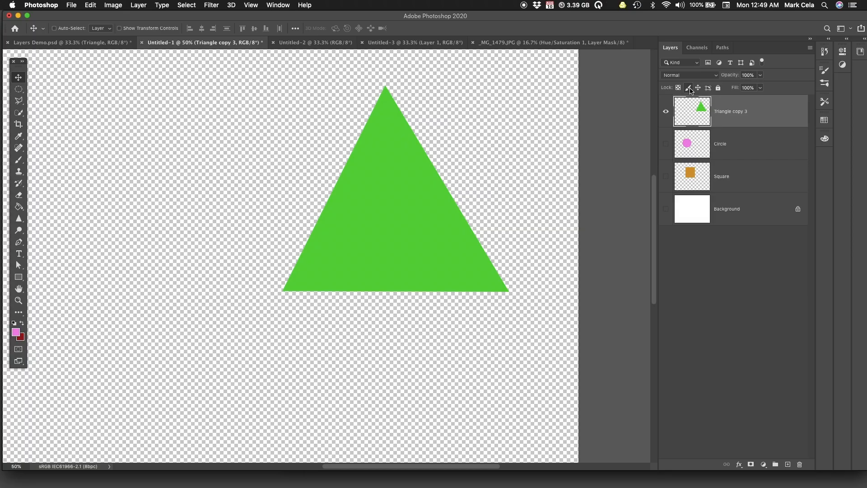
Lock the image pixels of Triangle copy 3 and move the triangle slightly right and down.
left_click(688, 88)
left_click_drag(390, 237, 406, 244)
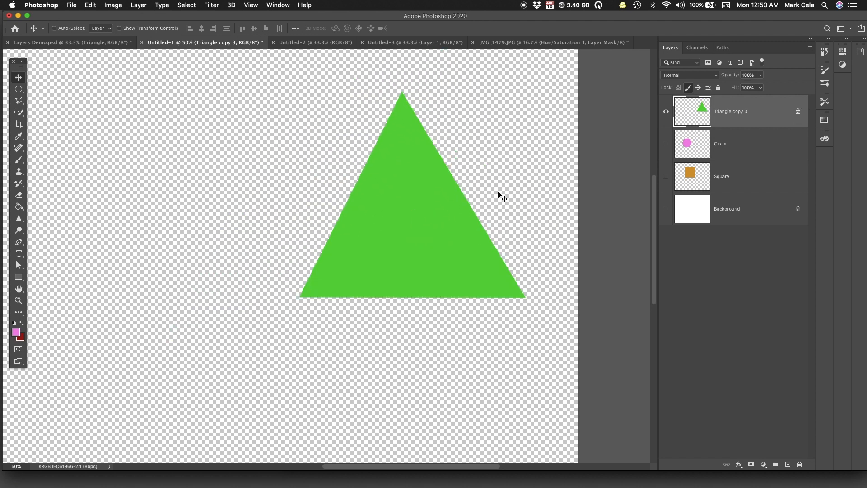
Try to paint on the pixel-locked triangle with the Brush tool.
left_click(18, 160)
left_click(355, 172)
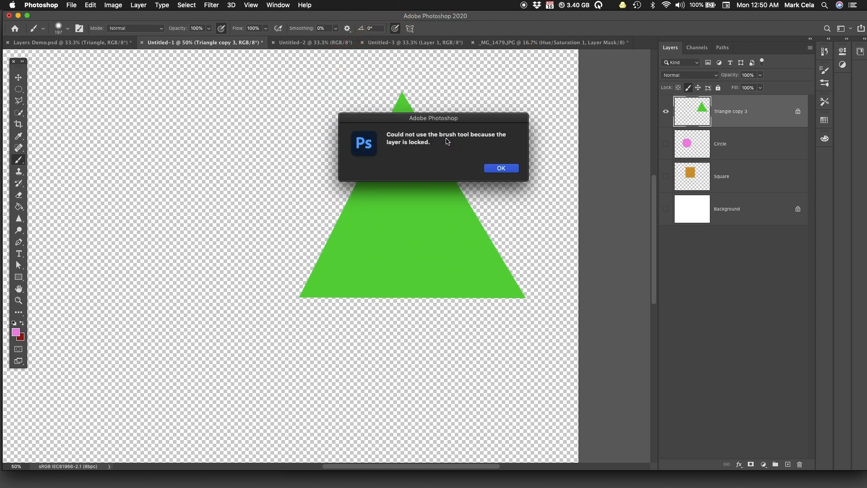
left_click(504, 168)
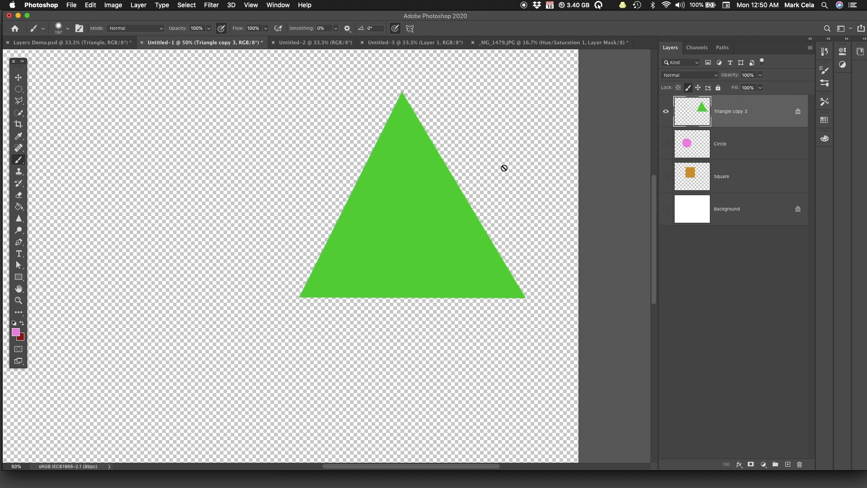
Move the triangle left and slightly down, and unlock the image pixels of its layer.
left_click(18, 77)
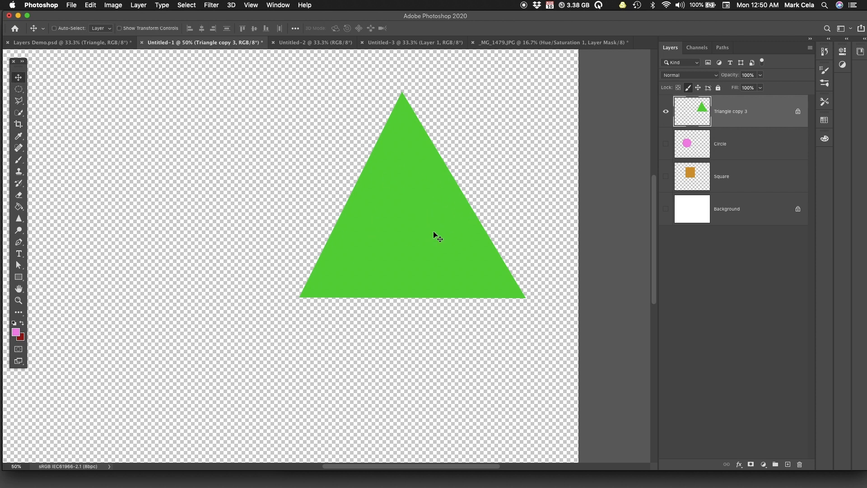
left_click_drag(409, 228, 373, 218)
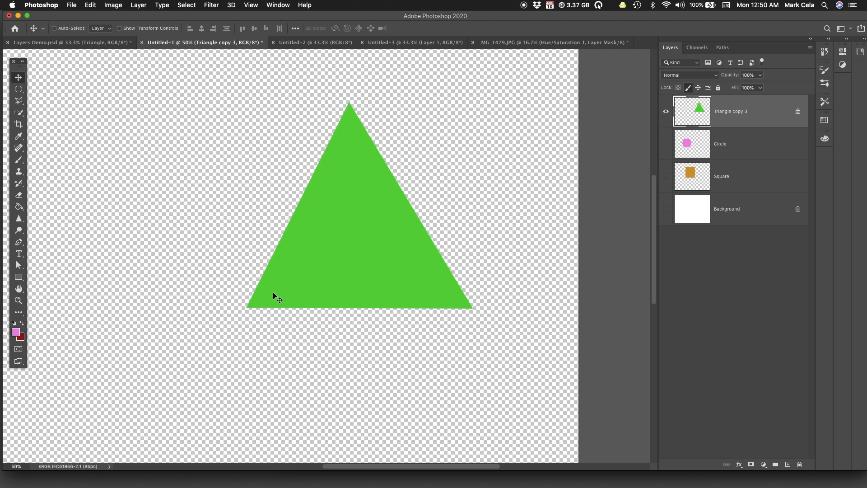
left_click(688, 88)
Lock the transparent pixels of Triangle copy 3, brush pink strokes across the triangle, and undo them.
left_click(20, 161)
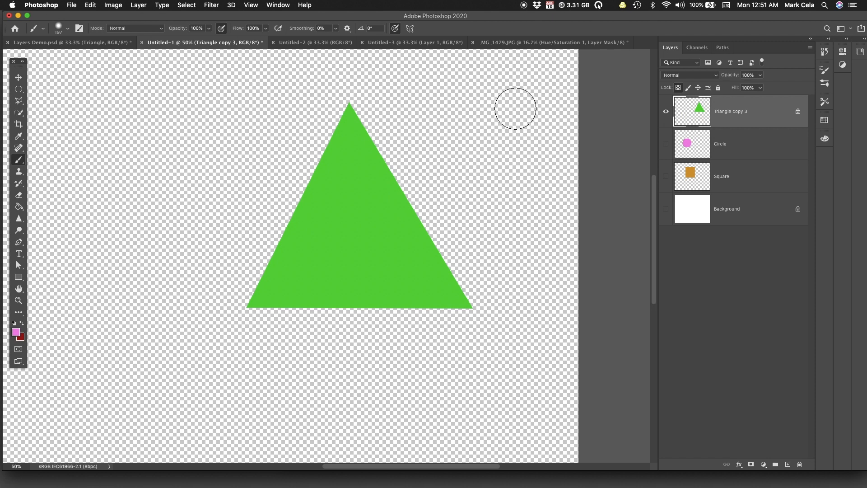
mouse_move(435, 151)
left_mouse_down()
mouse_move(144, 247)
mouse_move(193, 238)
mouse_move(517, 318)
left_mouse_up()
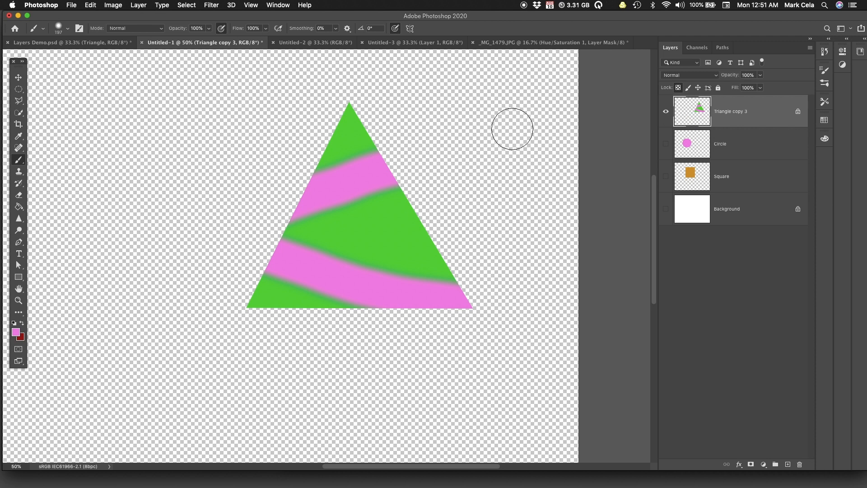
key("super+z")
key("super+z")
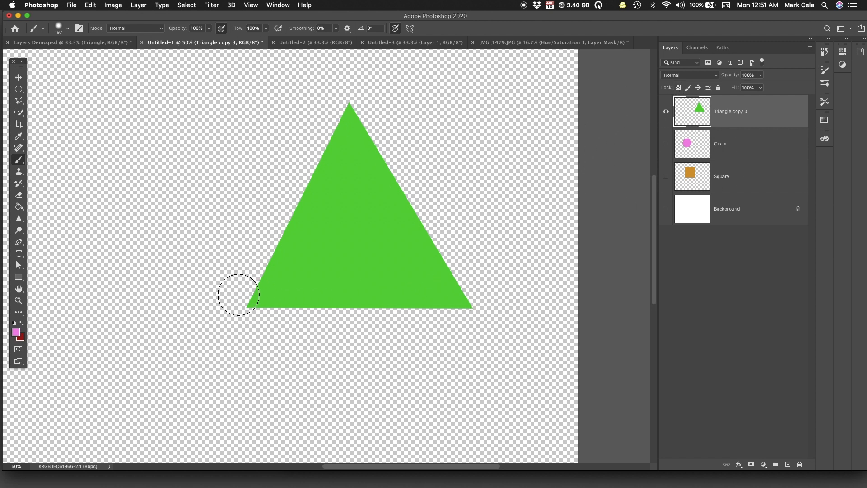
With transparent pixels unlocked, brush pink strokes over the triangle's edges and undo them.
left_click(354, 93)
mouse_move(356, 97)
left_mouse_down()
mouse_move(396, 150)
mouse_move(481, 306)
mouse_move(388, 163)
mouse_move(337, 111)
mouse_move(332, 184)
mouse_move(297, 302)
mouse_move(321, 141)
left_mouse_up()
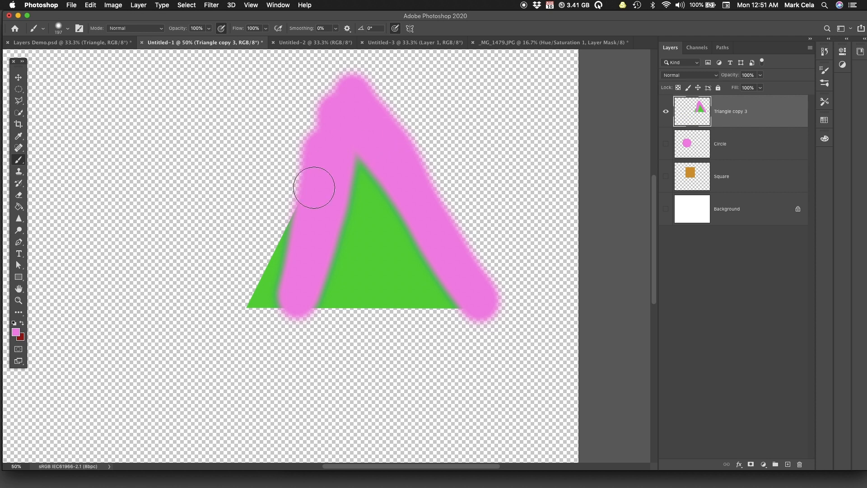
key("super+z")
mouse_move(531, 291)
left_mouse_down()
mouse_move(219, 306)
mouse_move(281, 248)
mouse_move(341, 116)
mouse_move(438, 236)
left_mouse_up()
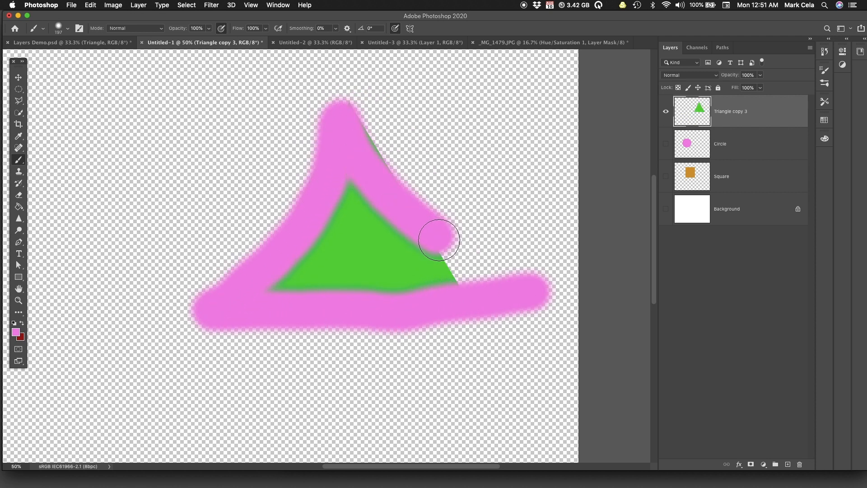
key("super+z")
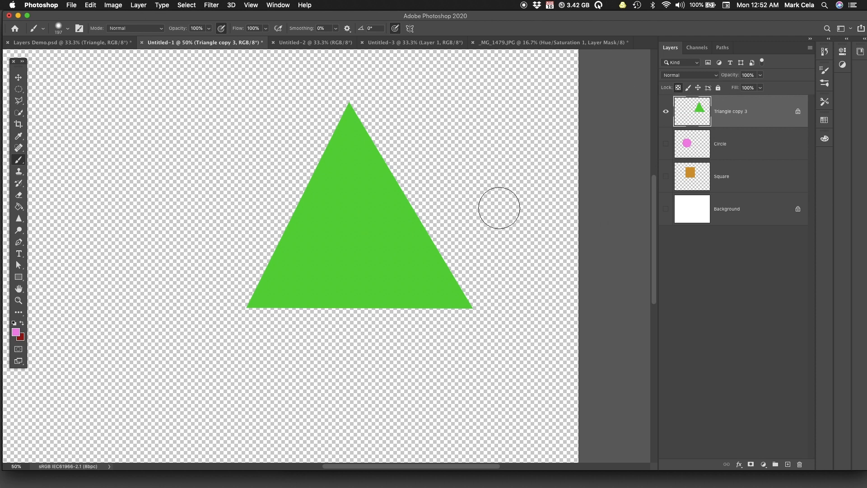
Lock transparent pixels again, cover most of the triangle with pink brush strokes, and undo the painting.
mouse_move(338, 83)
left_mouse_down()
mouse_move(511, 349)
mouse_move(443, 293)
mouse_move(149, 300)
mouse_move(510, 129)
mouse_move(165, 137)
mouse_move(482, 254)
mouse_move(136, 239)
mouse_move(207, 215)
mouse_move(503, 367)
left_mouse_up()
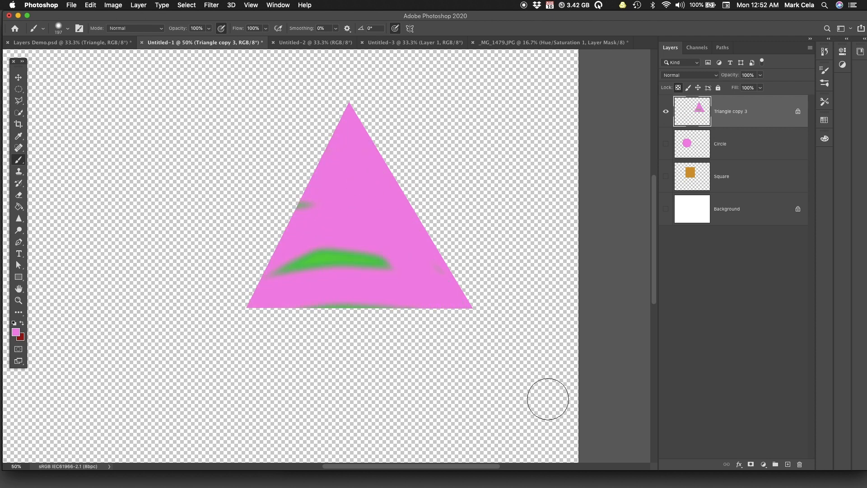
key("super+z")
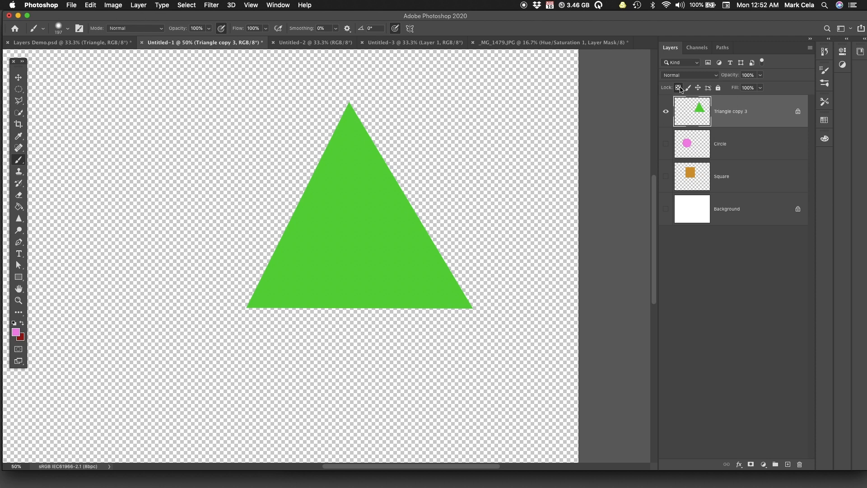
Unlock the transparent pixels of Triangle copy 3 and show the Circle, Square and Background layers.
left_click_drag(666, 143, 666, 176)
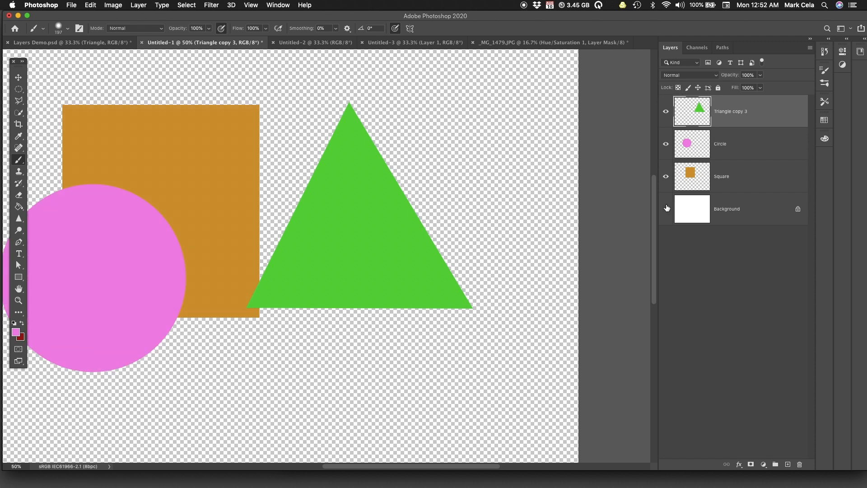
left_click(666, 209)
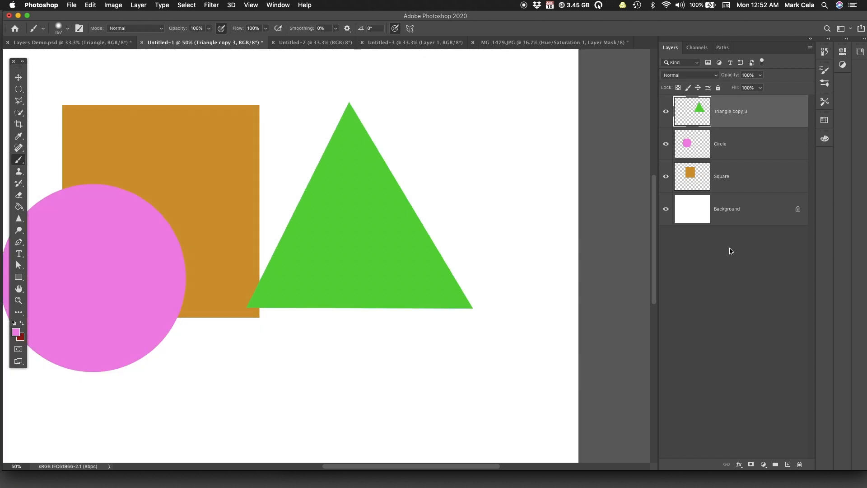
Examine the available layer commands, such as grouping, locking, merging and flattening, without applying any.
left_click(811, 48)
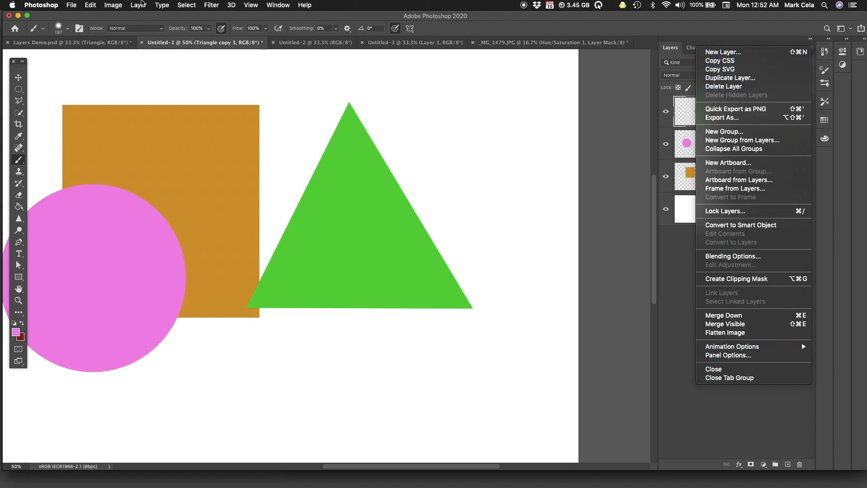
left_click(140, 5)
left_click(140, 5)
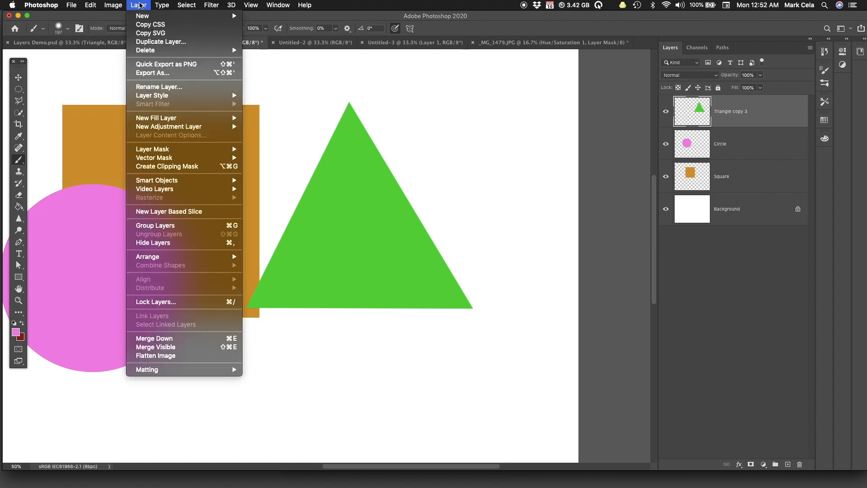
left_click(139, 5)
left_click(809, 48)
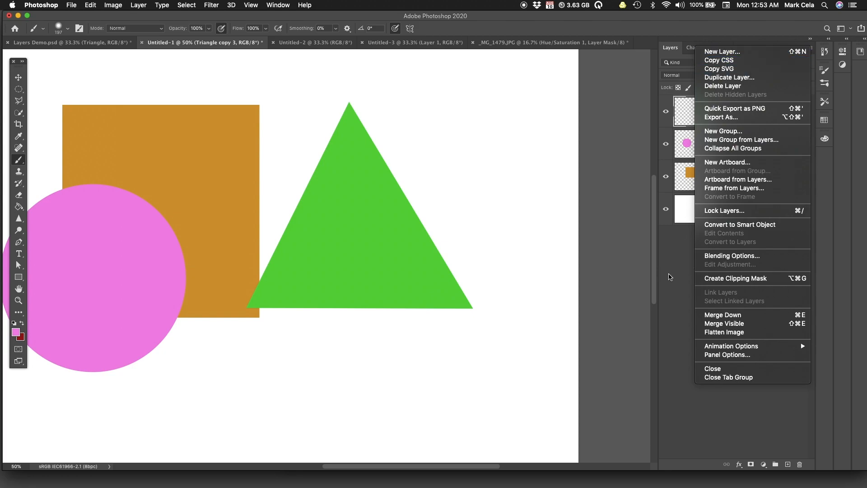
left_click(670, 276)
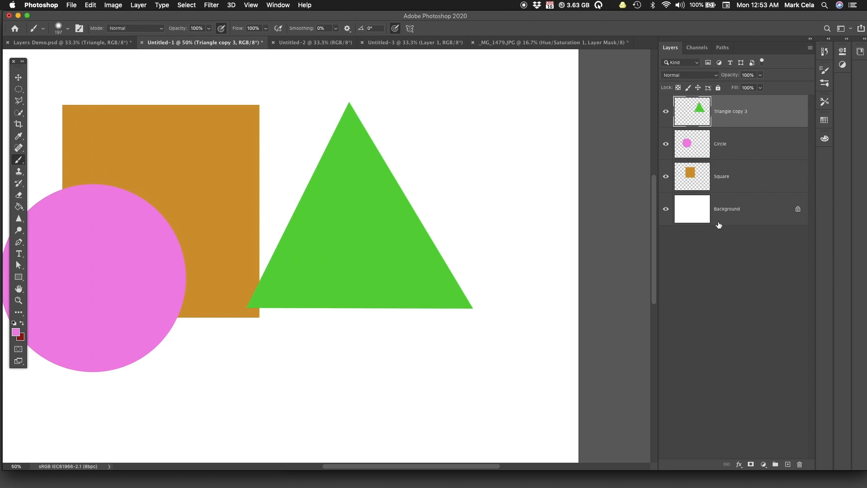
Flatten the shape layers and Background into a single layer, and undo the flattening.
left_click(811, 48)
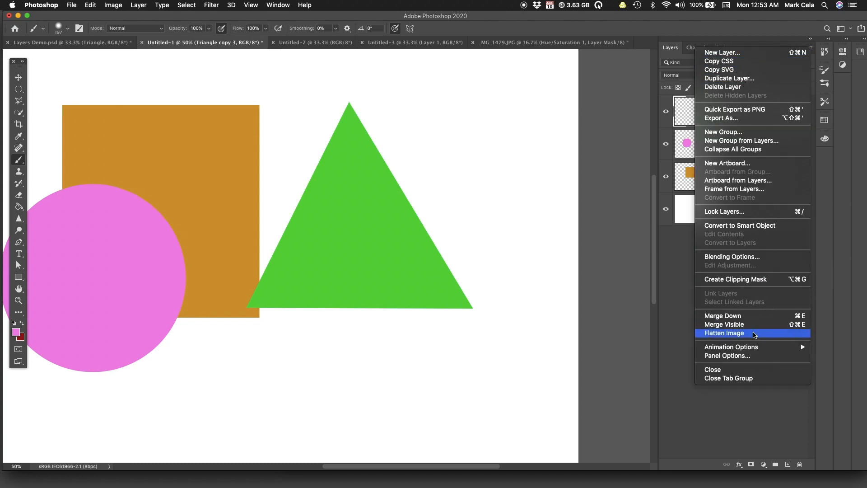
left_click(755, 334)
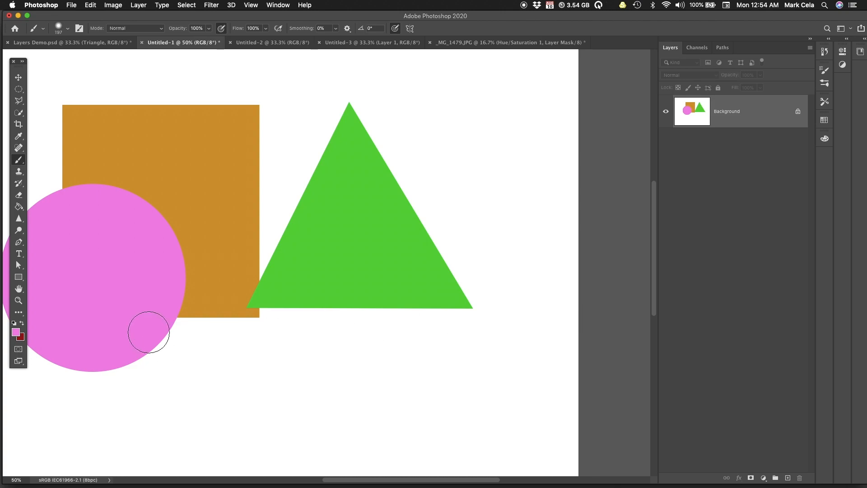
key("super+z")
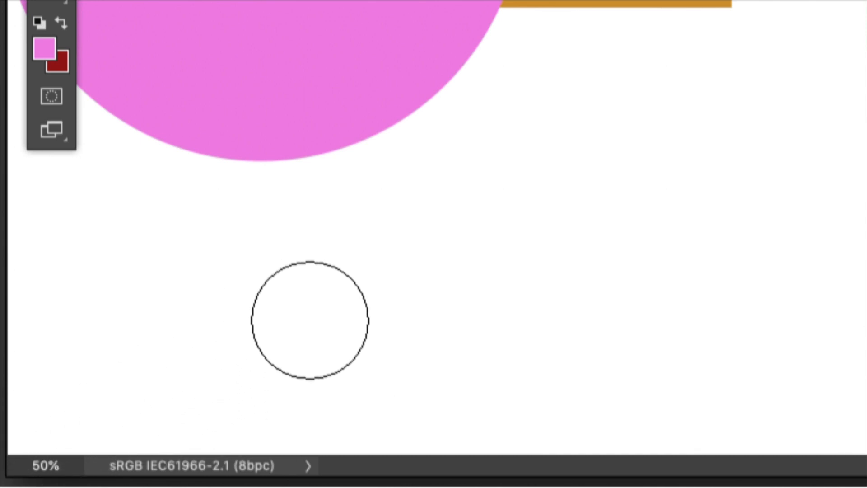
Set the document's status information to display Document Sizes instead of the profile.
left_click(307, 466)
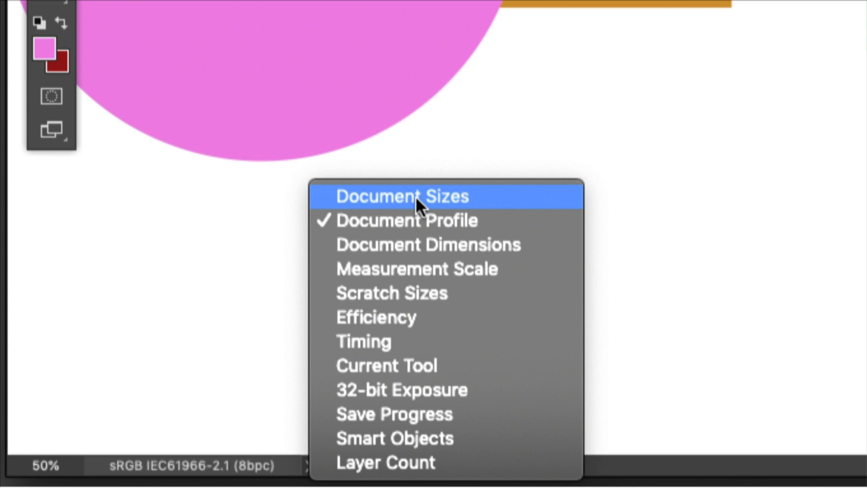
left_click(416, 197)
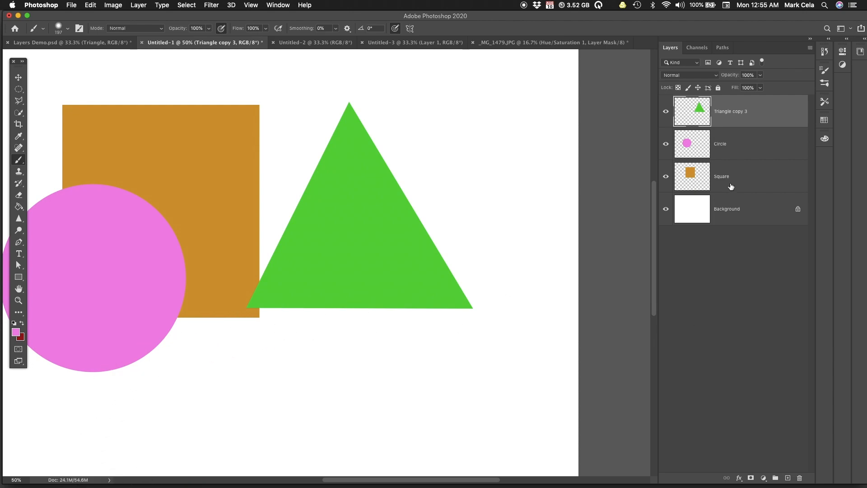
Duplicate the Triangle copy 3 layer and open the layer commands.
left_click_drag(737, 113, 788, 477)
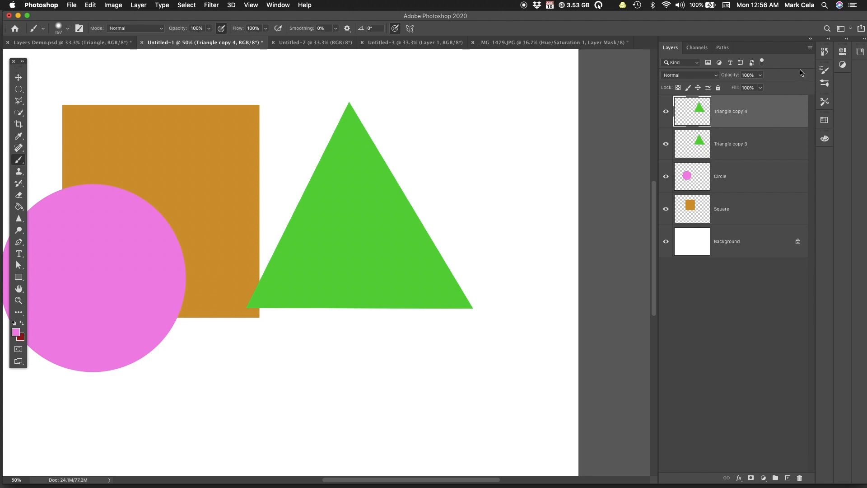
left_click(811, 47)
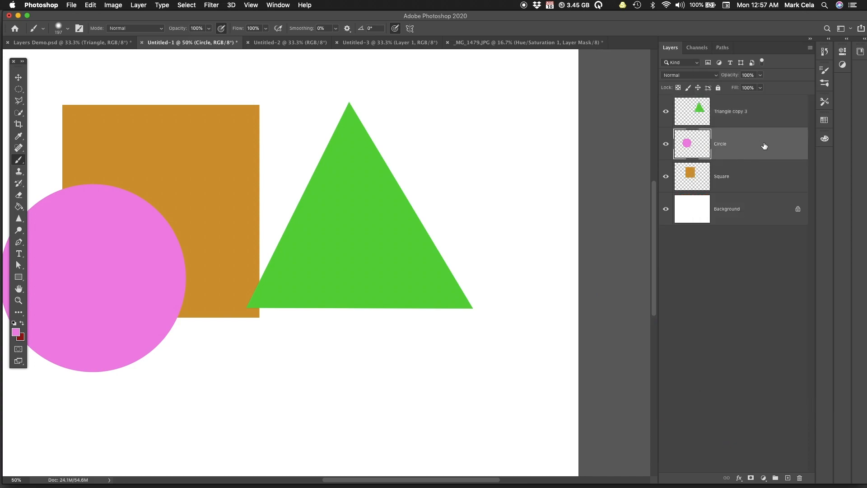
Merge the Circle layer down into Square, undo the merge, and apply Merge Down to Circle again.
left_click(731, 119)
left_click(734, 149)
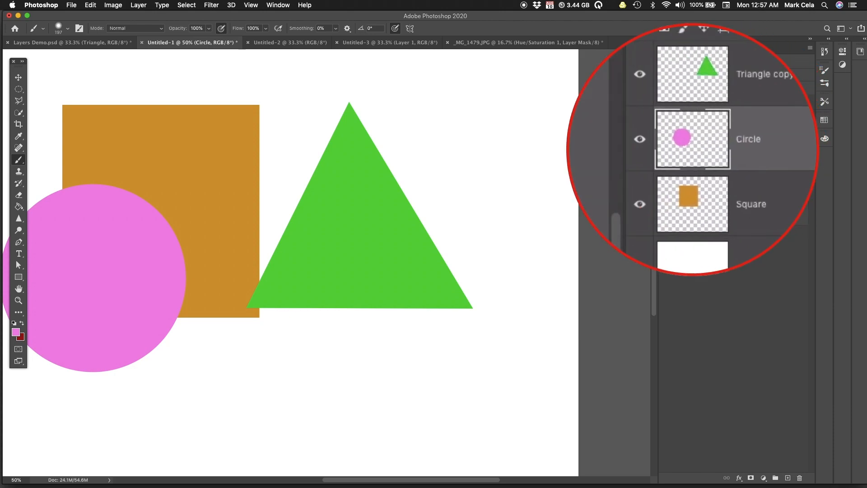
left_click(809, 48)
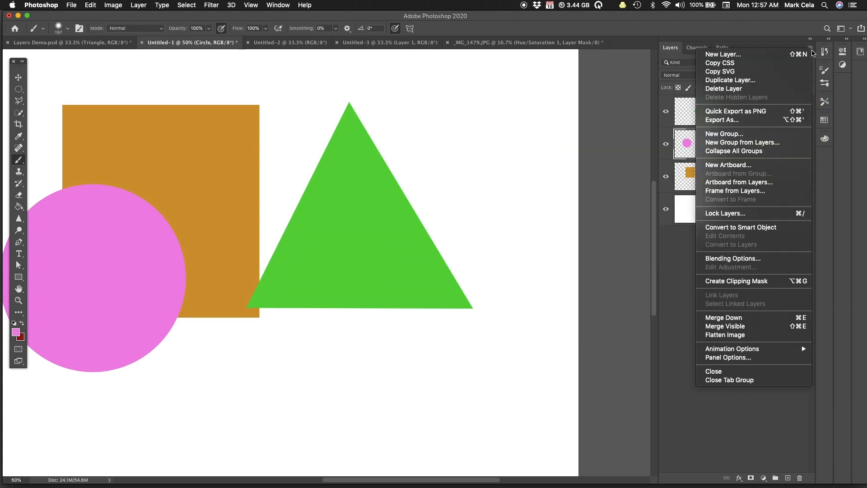
left_click(758, 322)
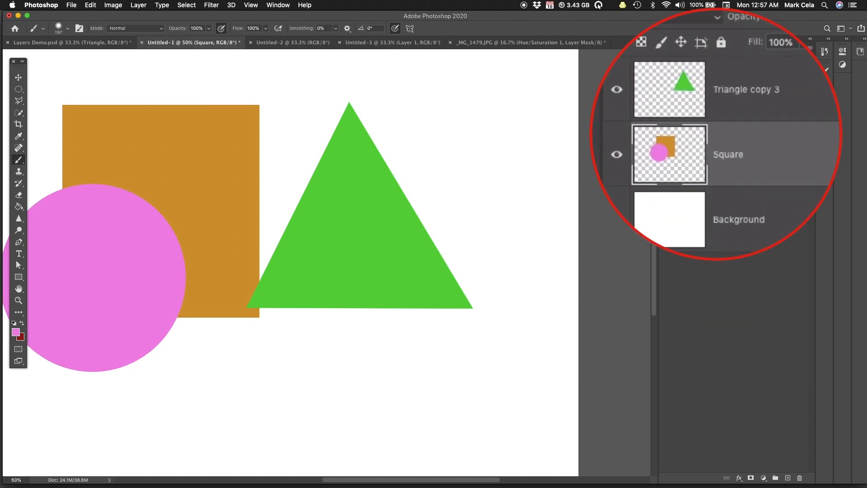
key("super+z")
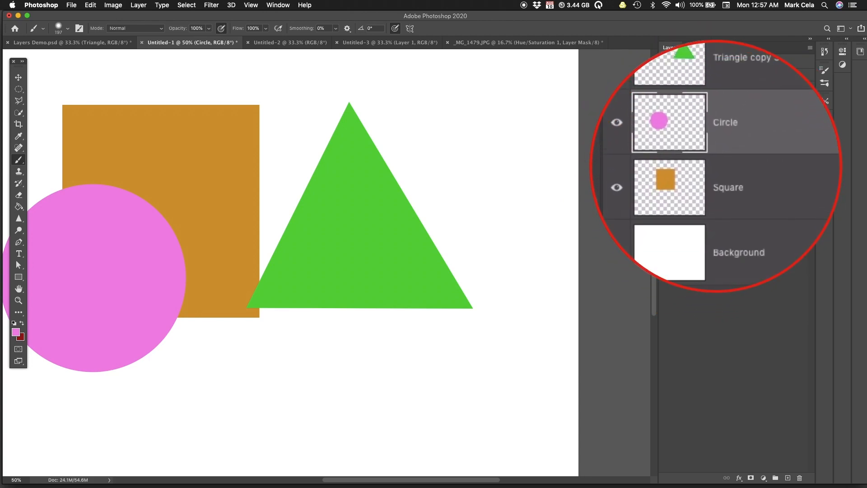
left_click(811, 47)
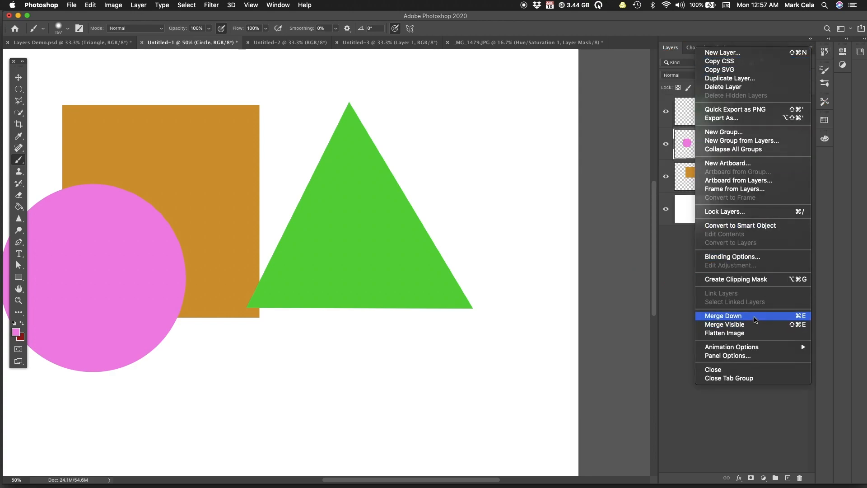
left_click(755, 316)
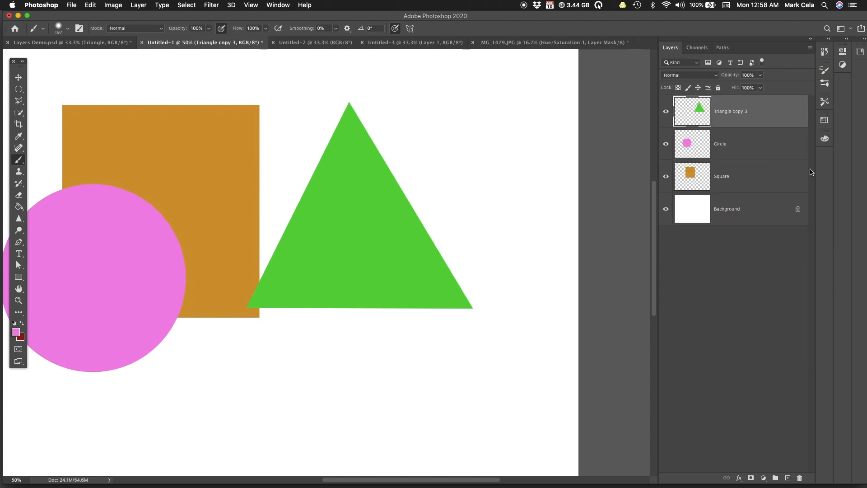
Merge Triangle copy 3 down into Circle and the result into Square, toggle the merged layer's visibility, and undo both merges.
left_click(812, 48)
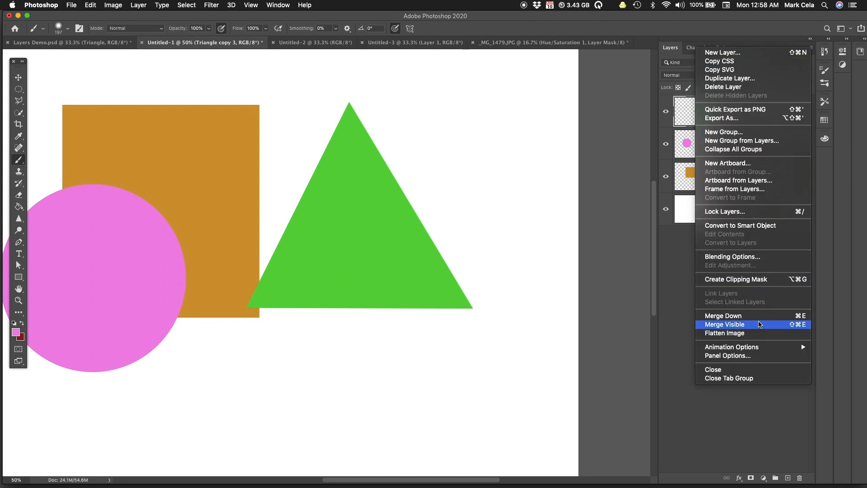
left_click(759, 316)
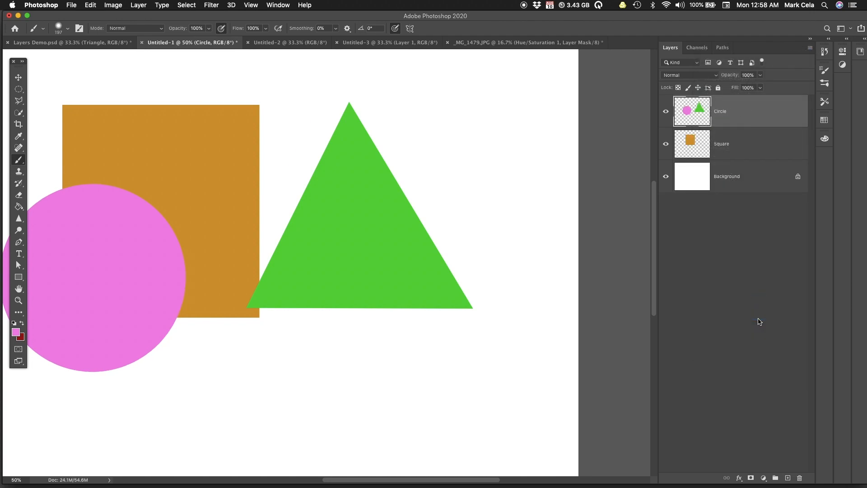
left_click(810, 48)
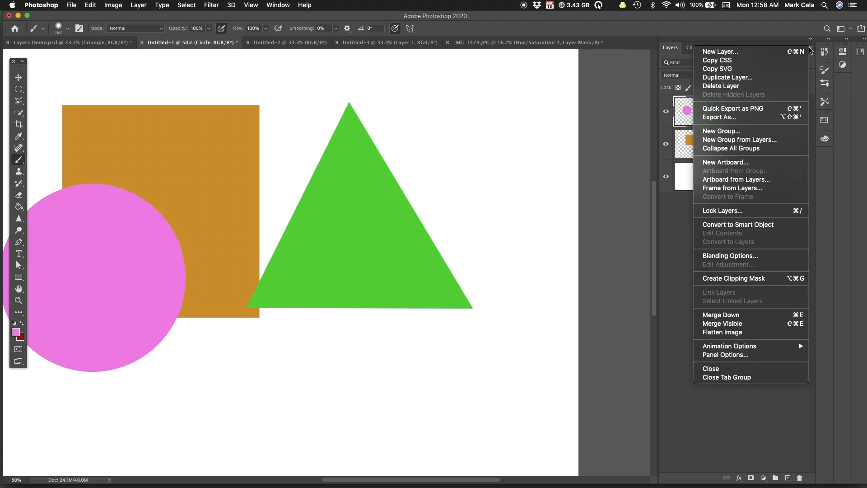
left_click(770, 317)
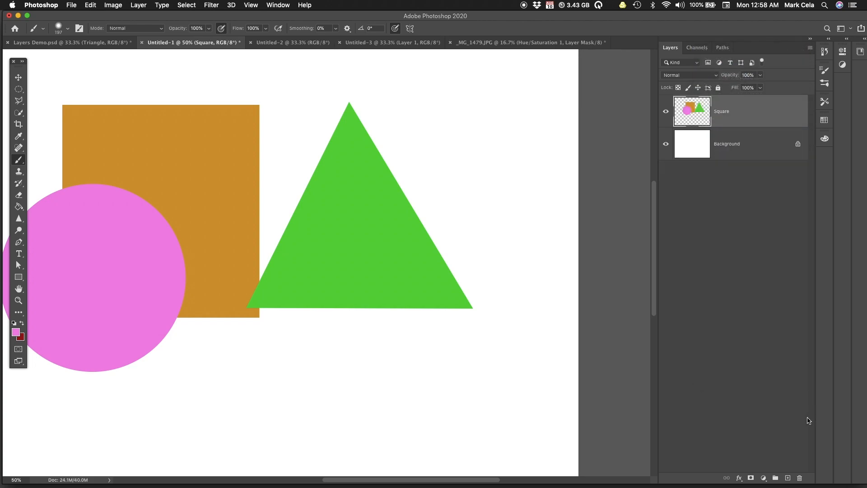
left_click(665, 111)
left_click(665, 112)
key("super+z")
key("super+z")
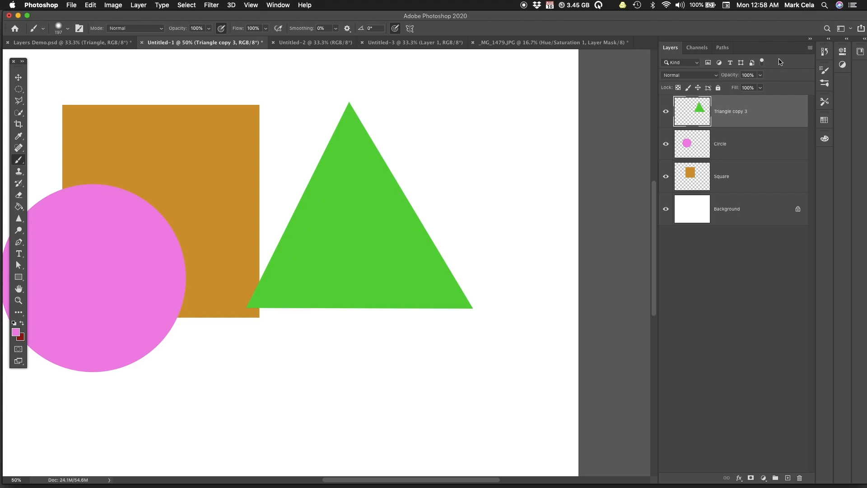
Hide the Background layer, merge the three visible shape layers, undo the merge, and show the Background again.
left_click(811, 48)
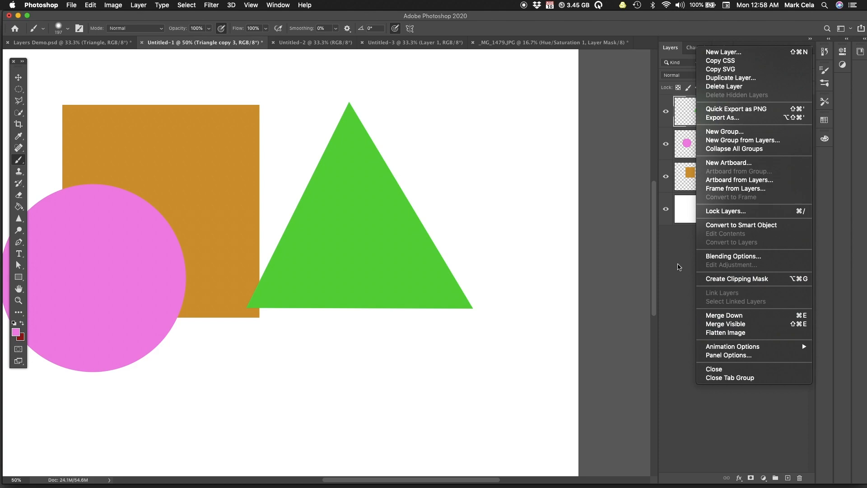
left_click(678, 266)
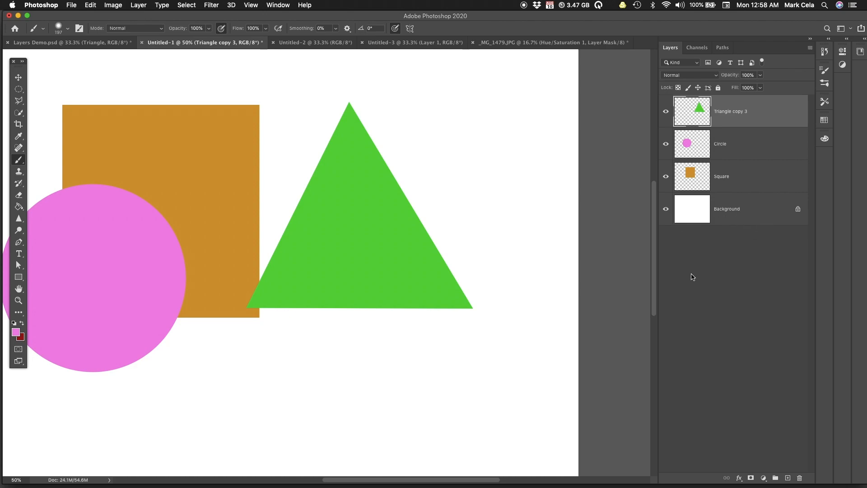
left_click(665, 209)
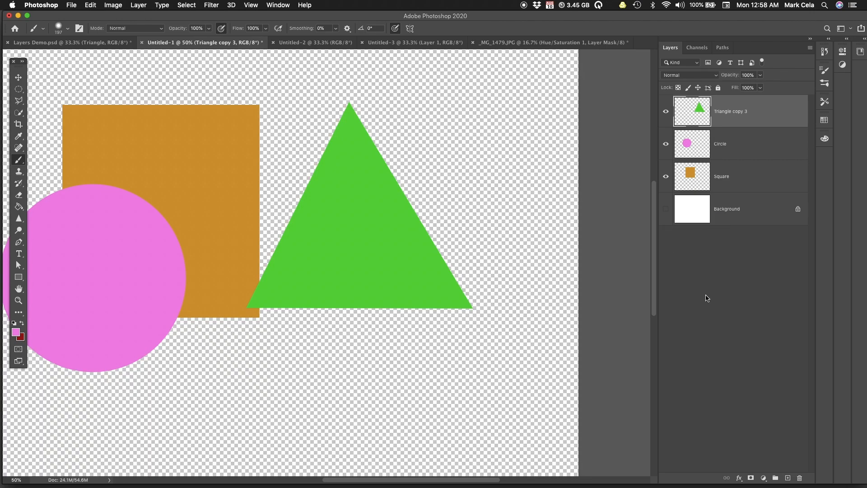
left_click(810, 48)
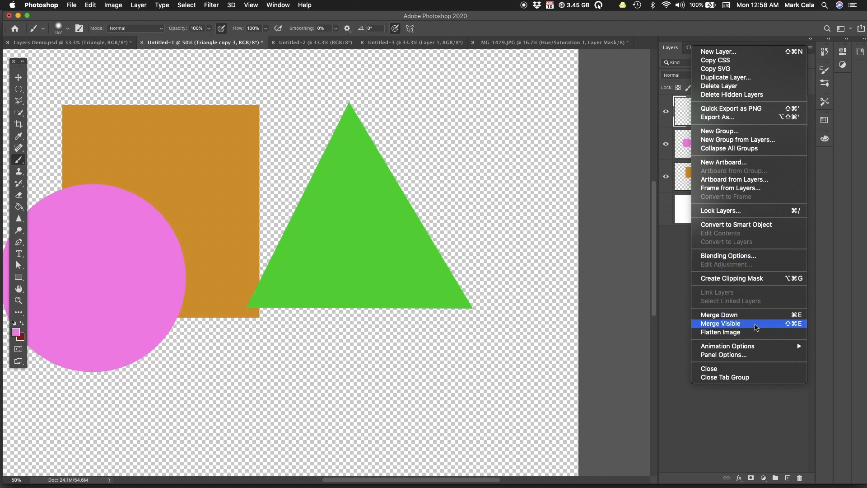
left_click(757, 324)
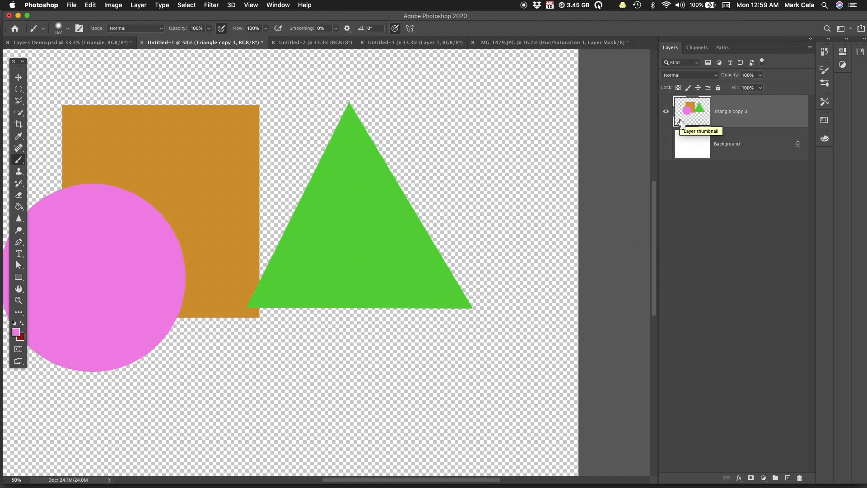
key("super+z")
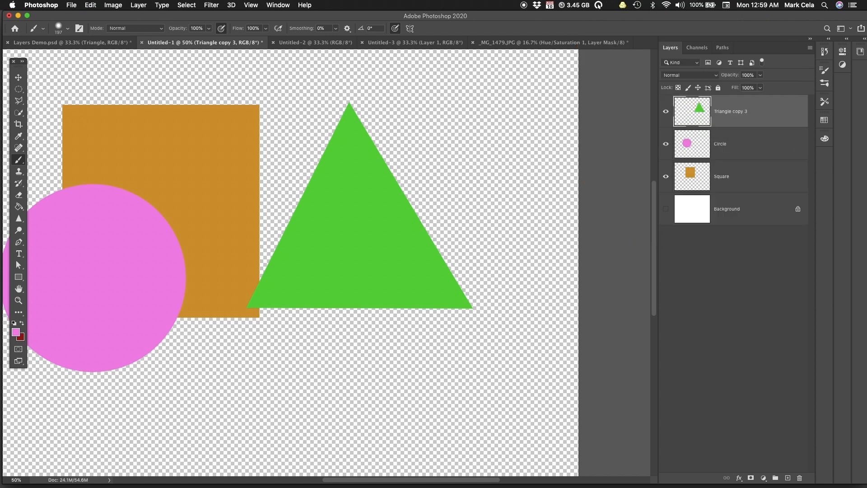
left_click(666, 210)
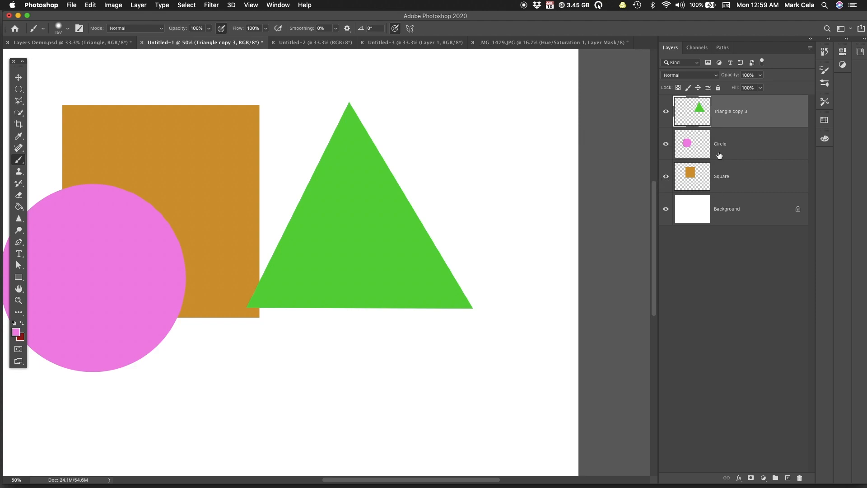
Hide the Circle layer, merge the remaining visible layers, undo the merge, and show Circle again.
left_click(666, 144)
left_click(810, 48)
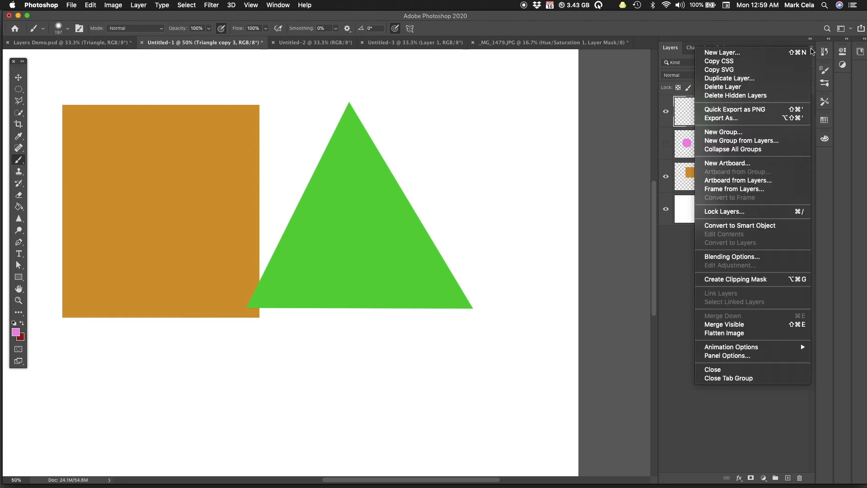
left_click(763, 325)
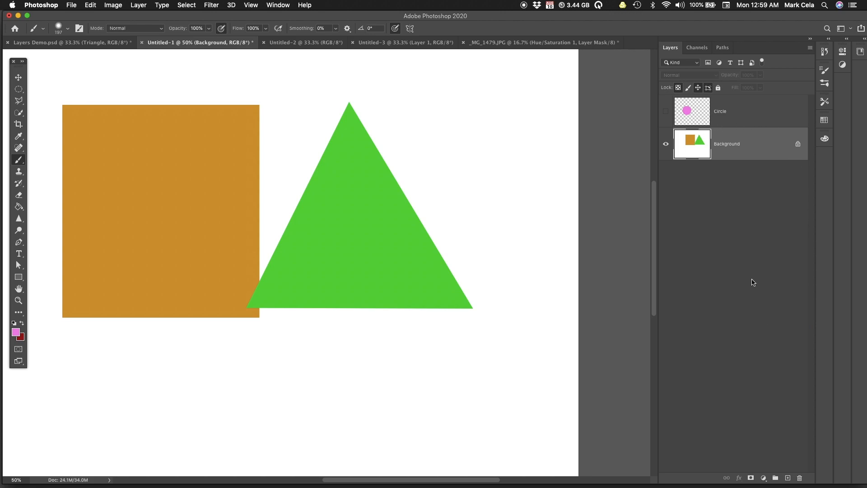
key("super+z")
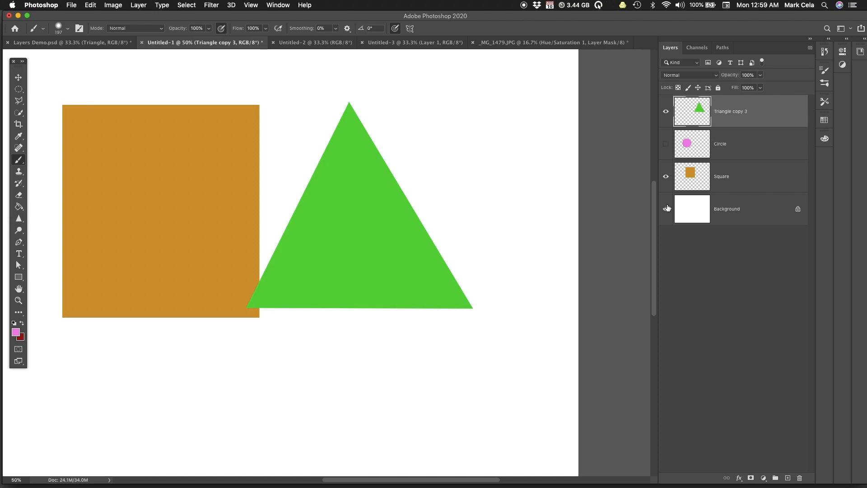
left_click(666, 143)
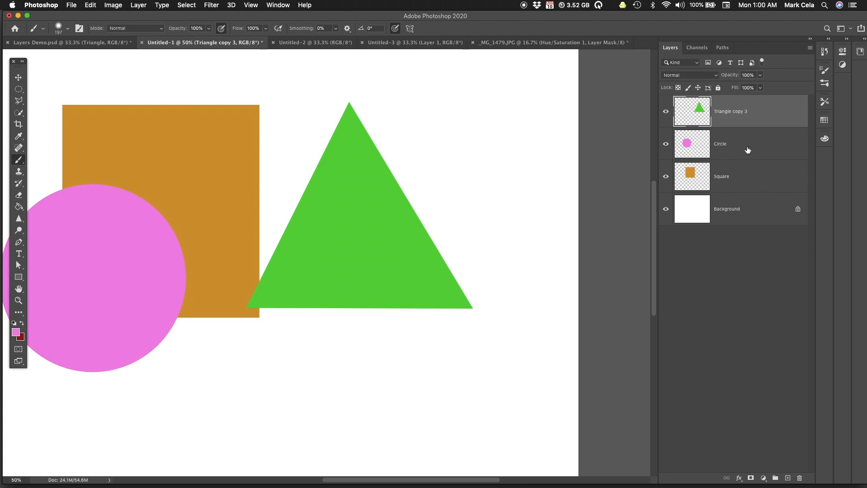
Deselect all layers and hide the Background layer.
left_click(748, 270)
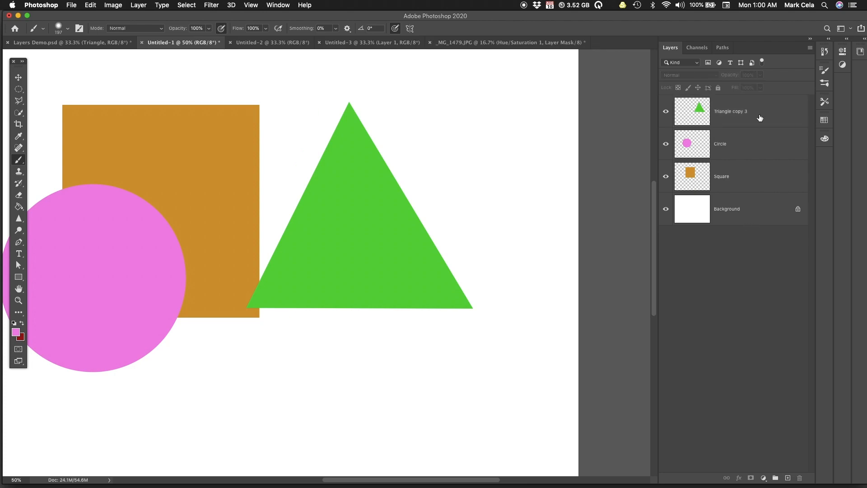
left_click(666, 209)
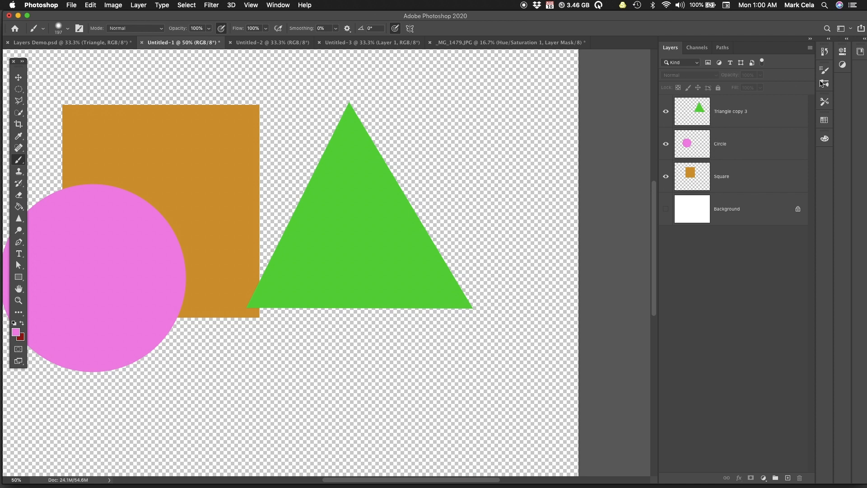
Apply Merge Visible to the triangle, circle and square layers, and undo it.
left_click(810, 48)
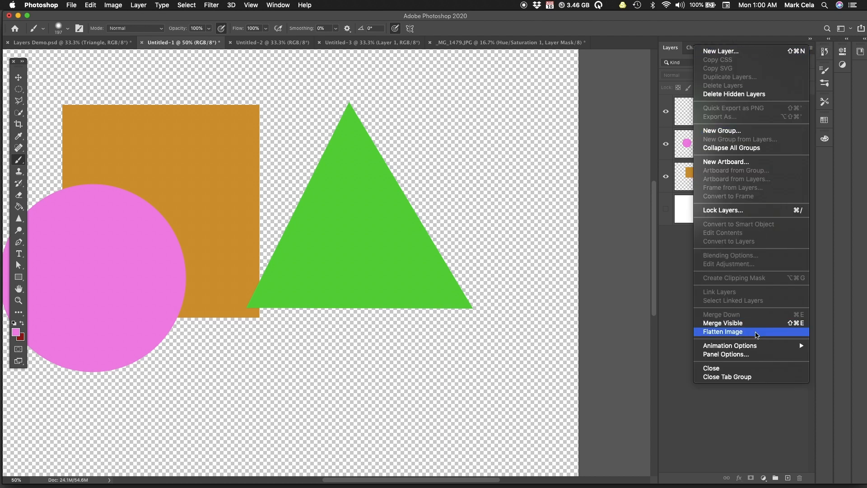
left_click(761, 326)
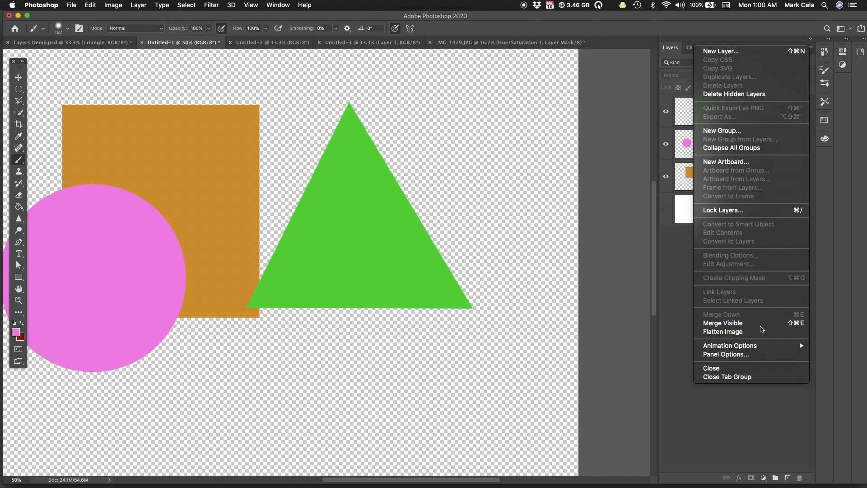
key("super+z")
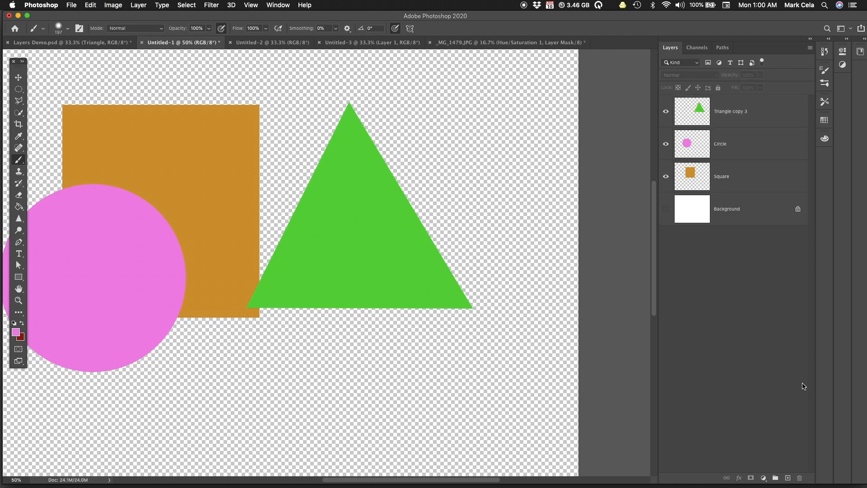
Merge copies of the three visible shape layers into a new top layer, keeping the original layers.
left_click(810, 49)
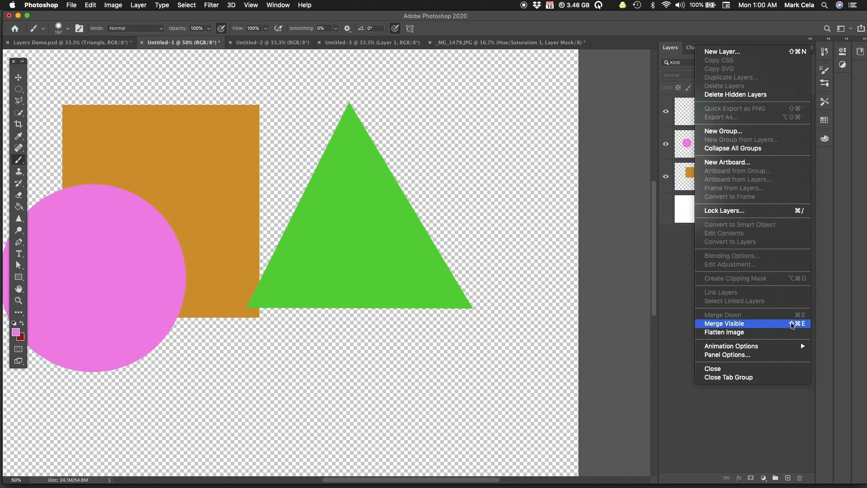
left_click(792, 324, "alt")
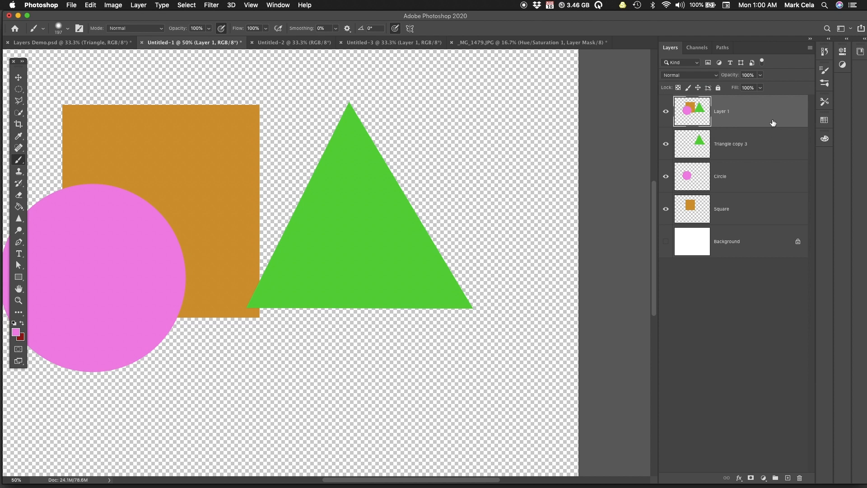